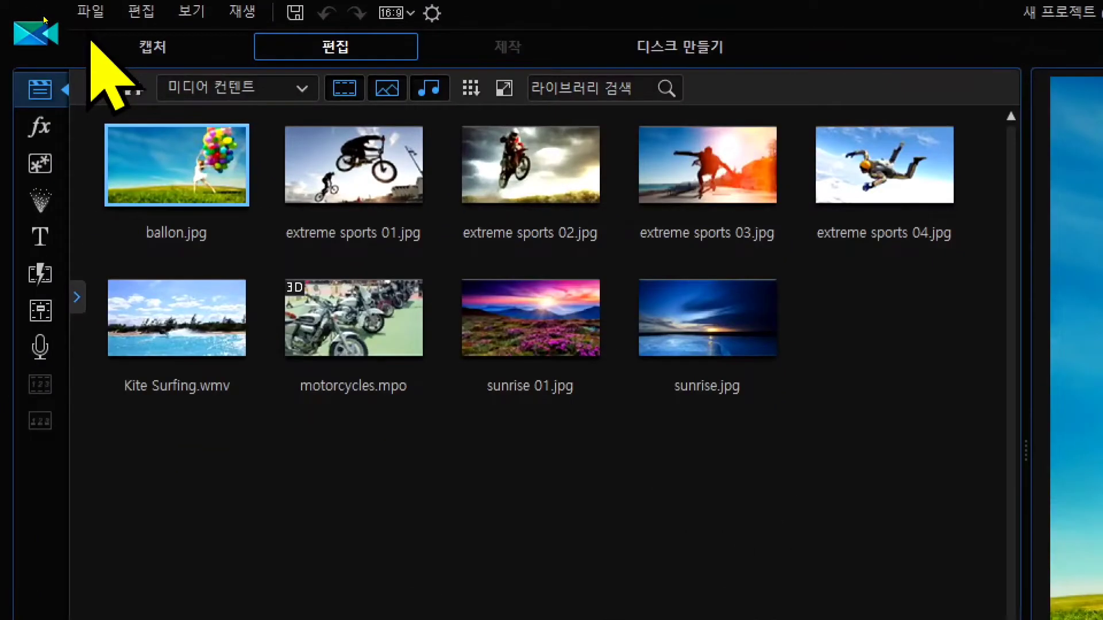
Open the project 미완성 볶음밥 레시피.pds without merging its media library files into the current library.
click(95, 15)
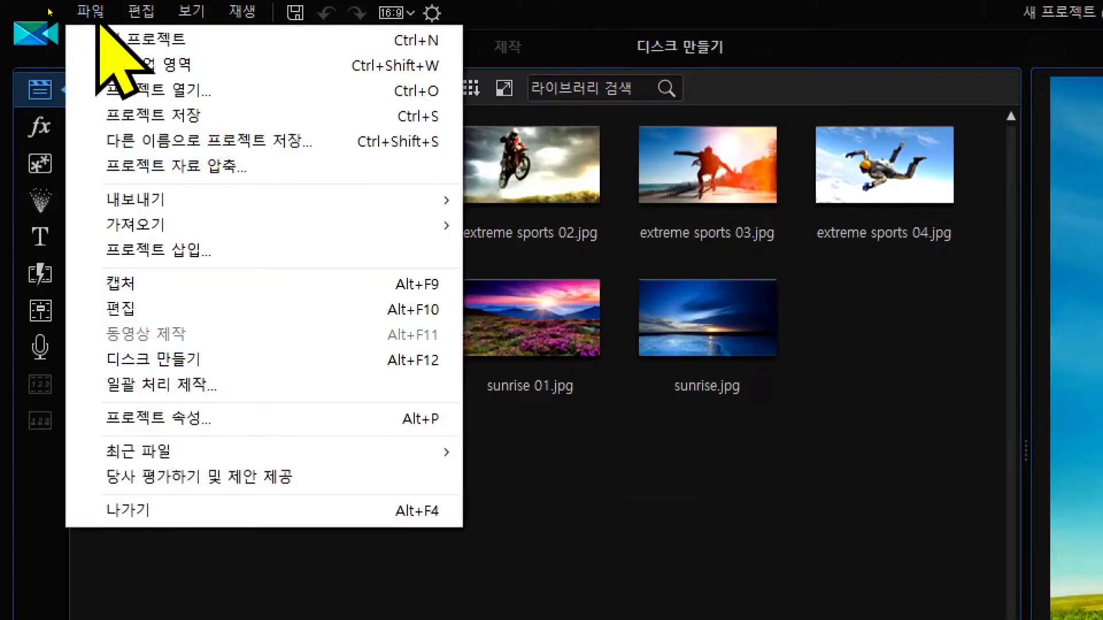
click(134, 92)
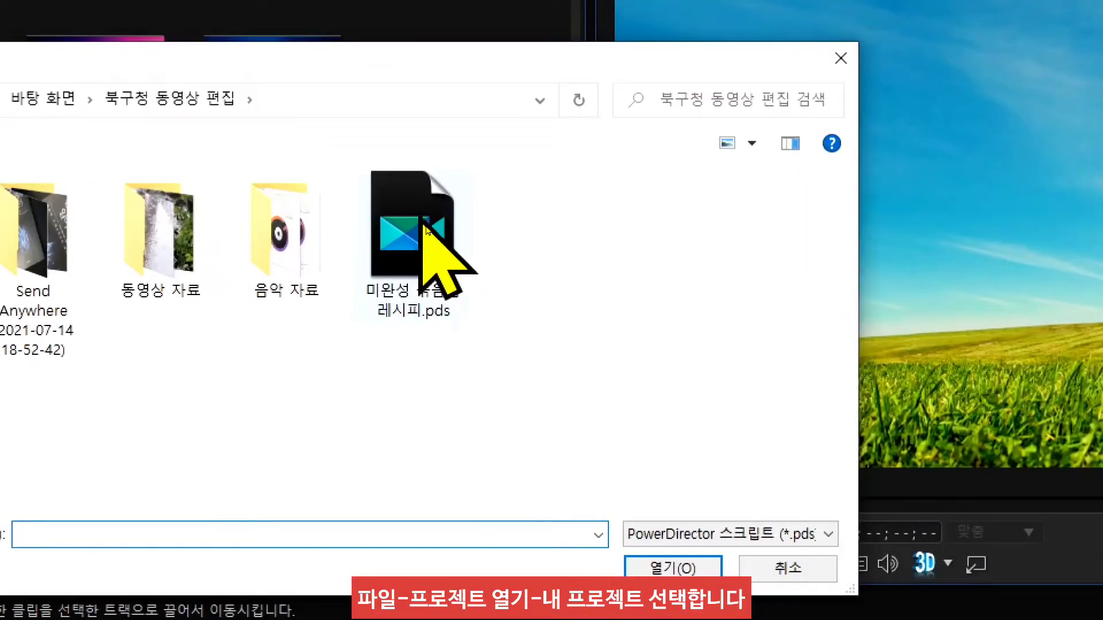
click(426, 229)
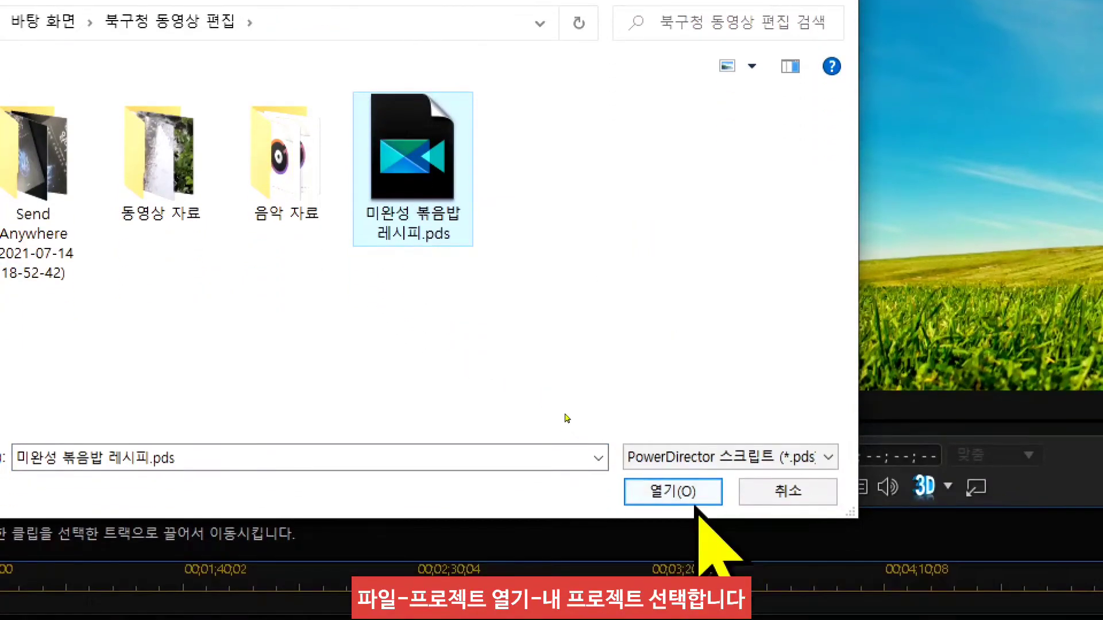
click(694, 502)
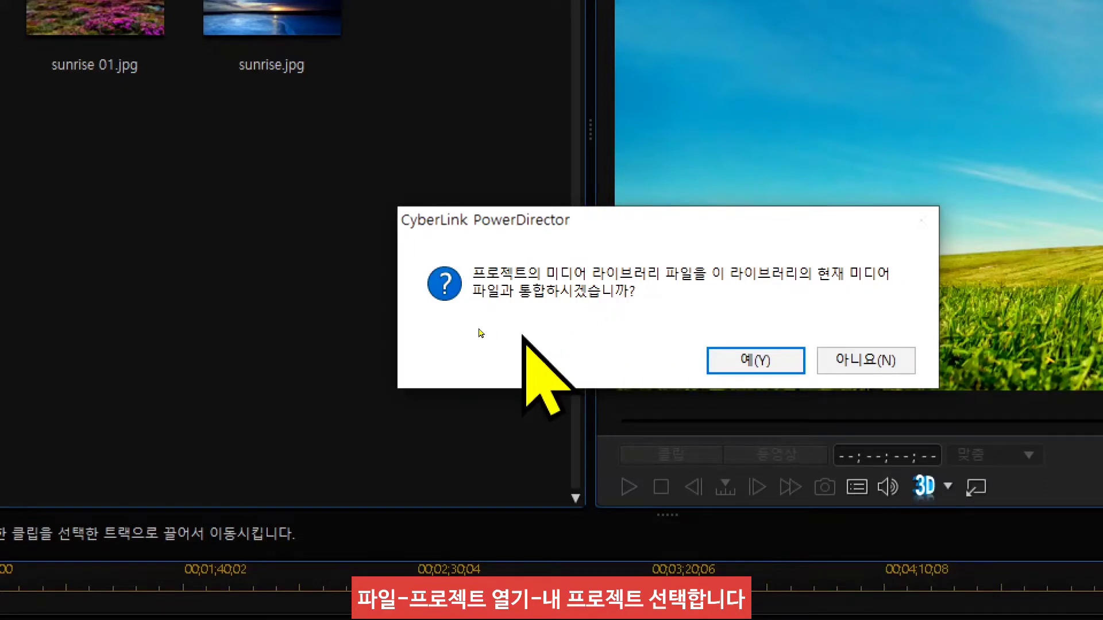
click(850, 359)
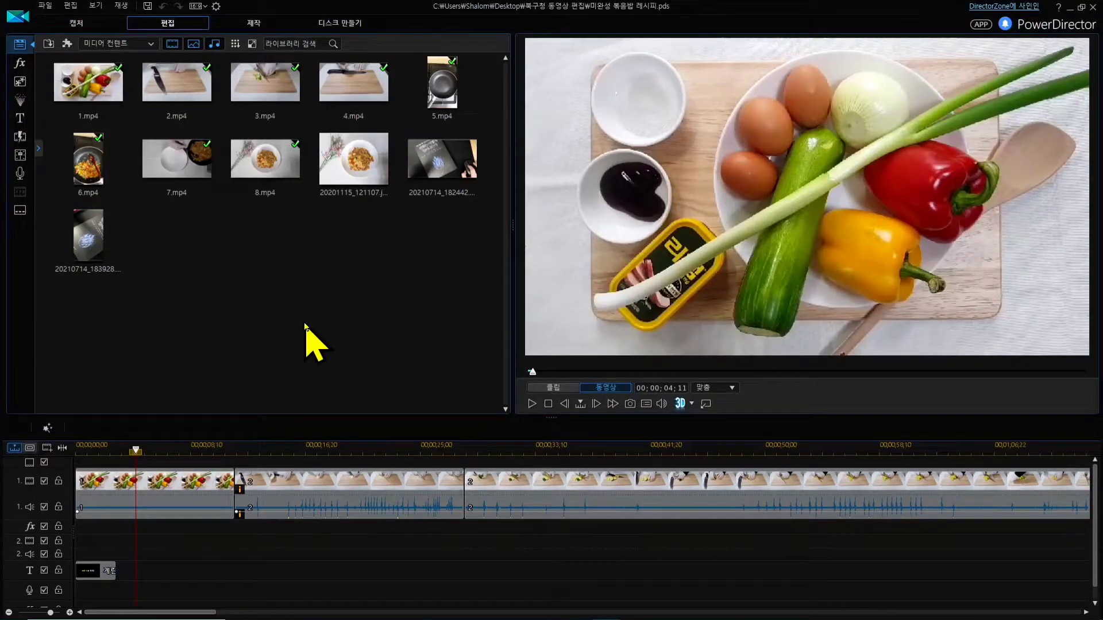
Open the subtitle room and place the playhead within the first clip, at about 00;00;04;06.
drag(95, 449, 80, 449)
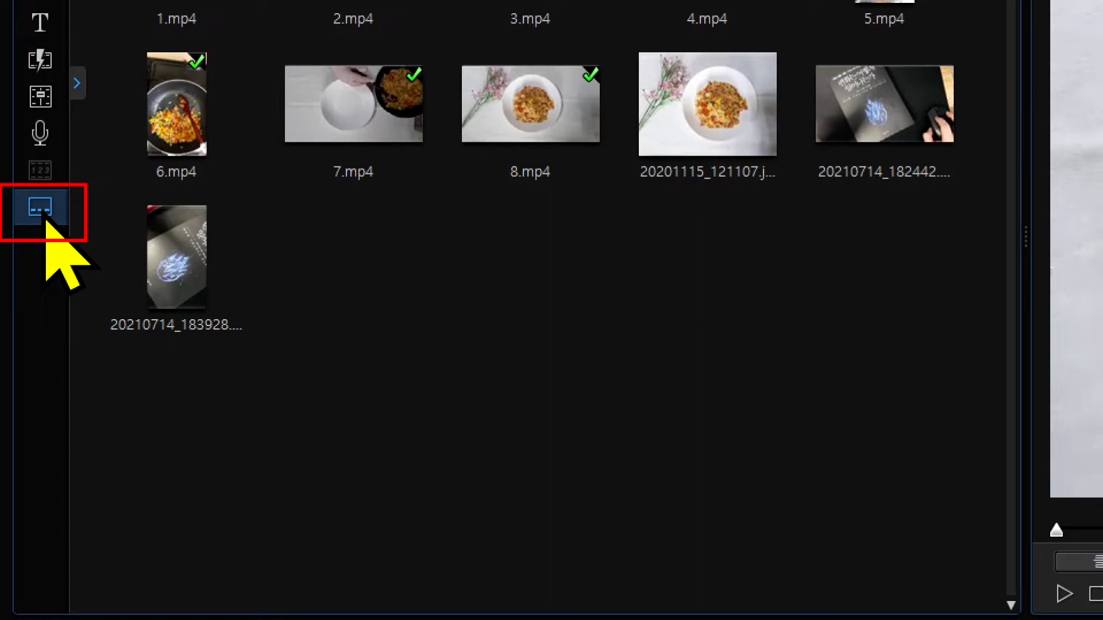
click(23, 213)
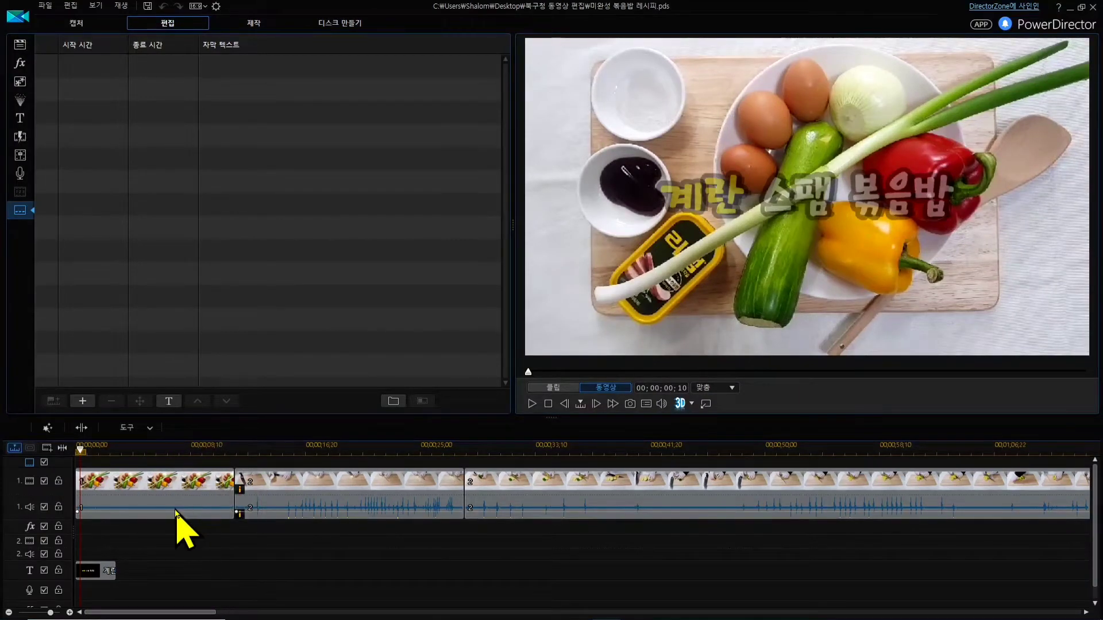
click(133, 452)
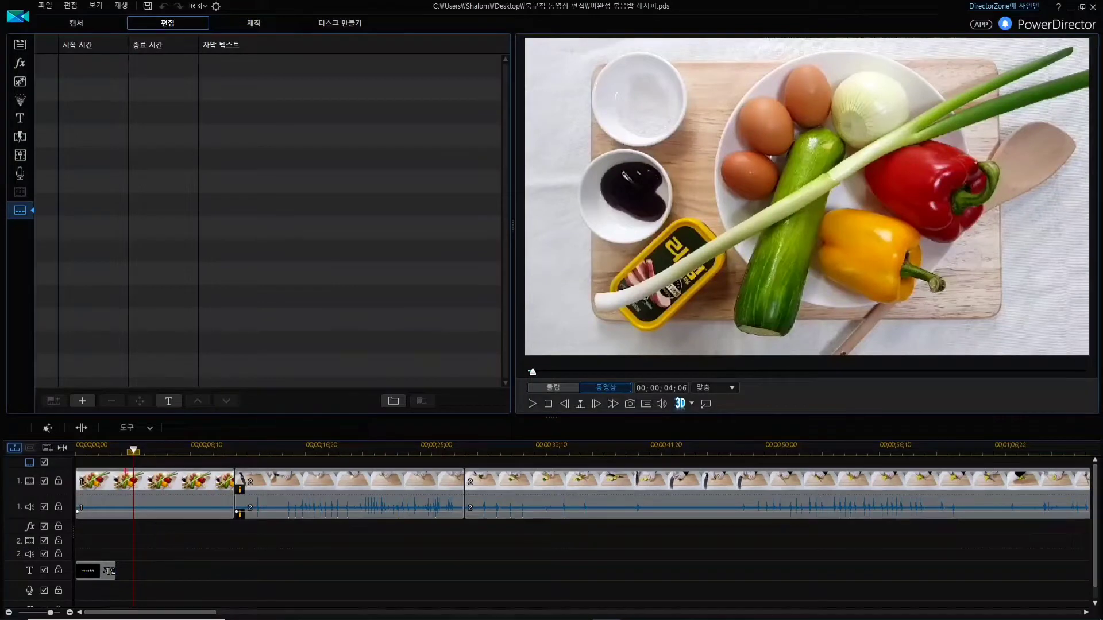
drag(133, 443, 119, 594)
mouse_move(148, 494)
mouse_down()
mouse_move(110, 501)
mouse_move(139, 509)
mouse_move(147, 487)
mouse_move(133, 481)
mouse_move(126, 524)
mouse_up()
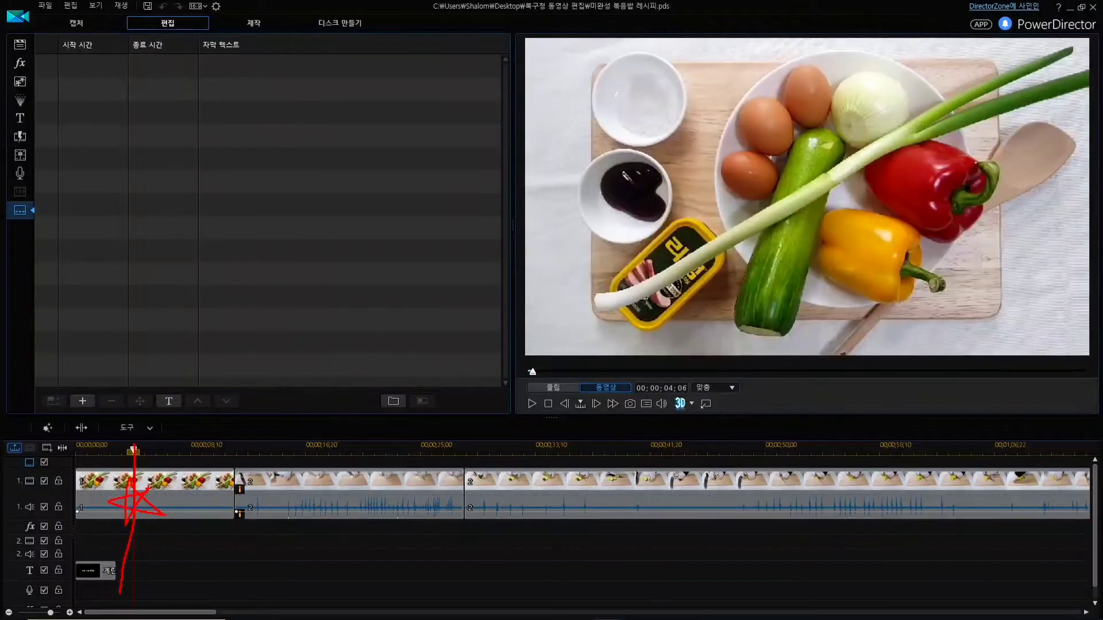
key(Escape)
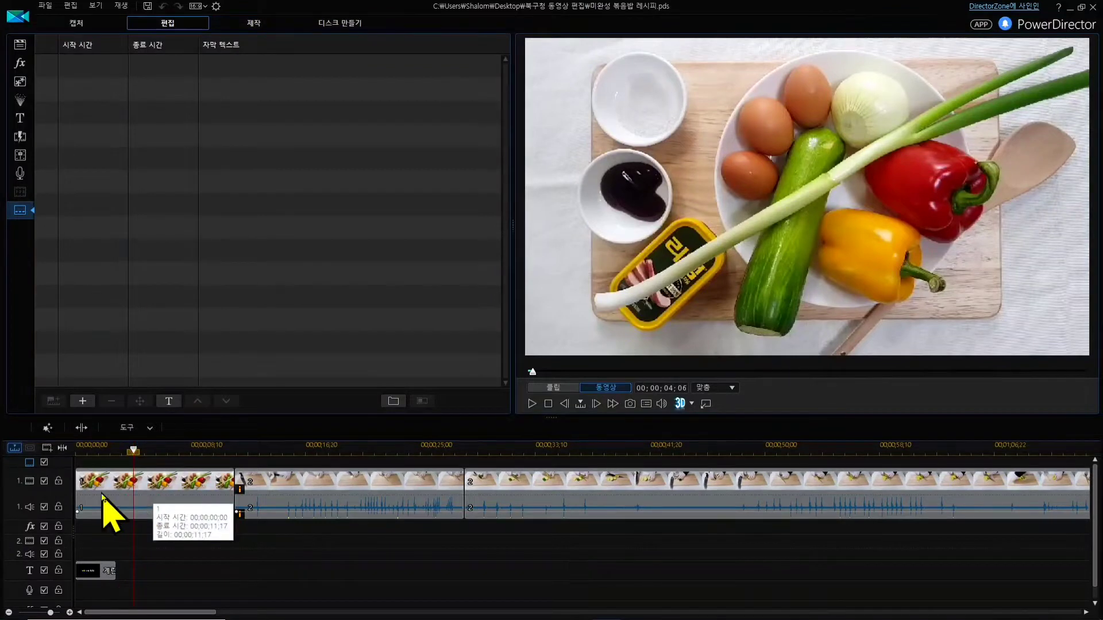
Add a subtitle marker at 00;00;03;06, just after the title clip ends.
click(120, 446)
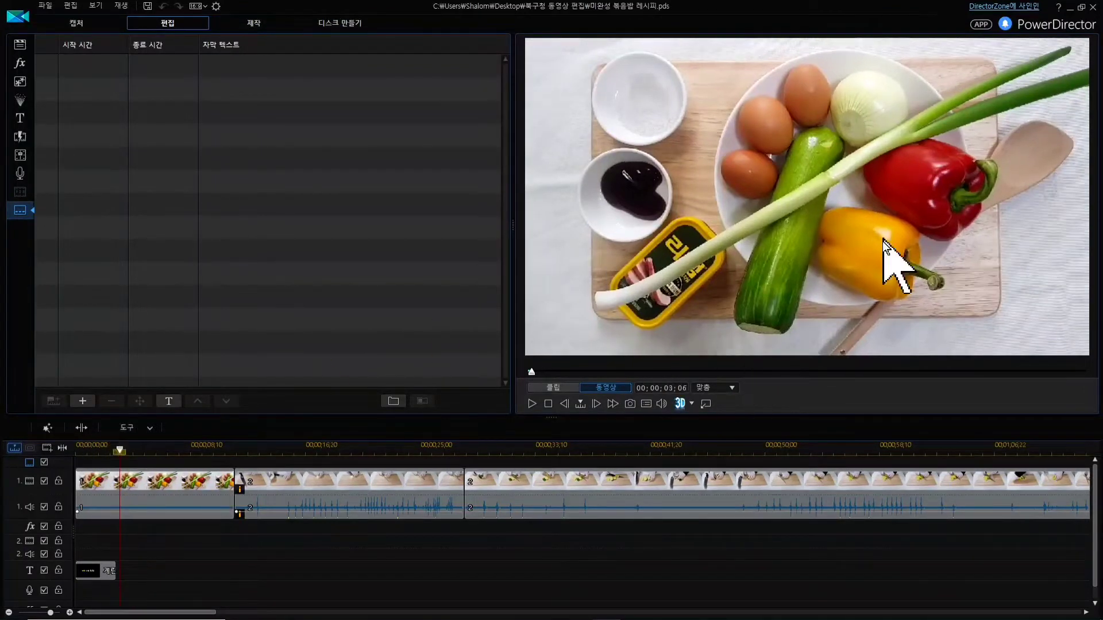
click(123, 451)
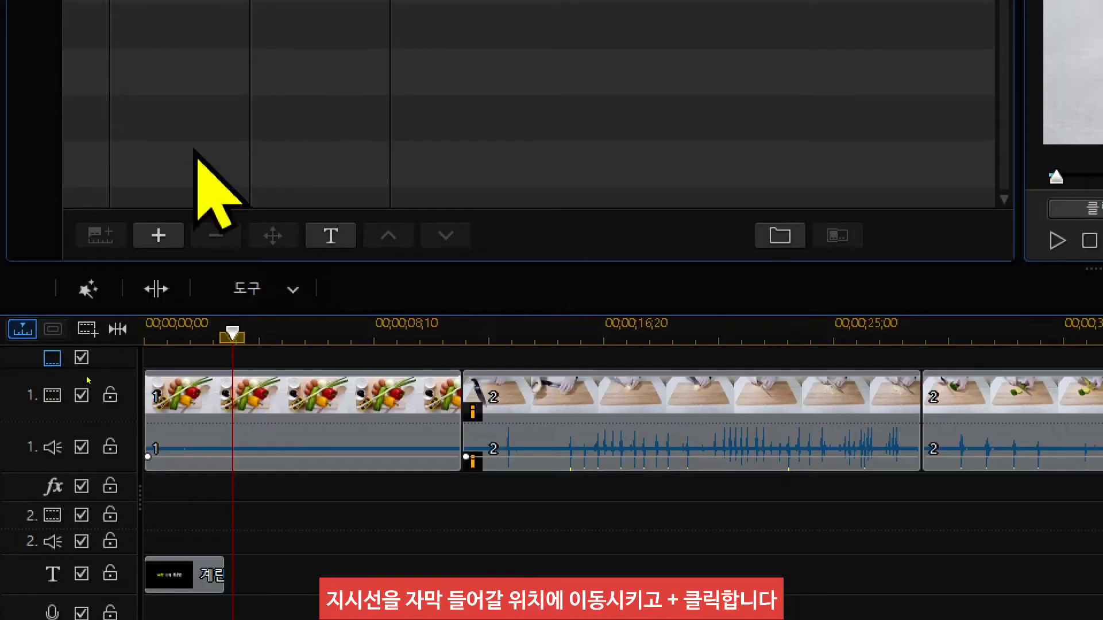
click(164, 243)
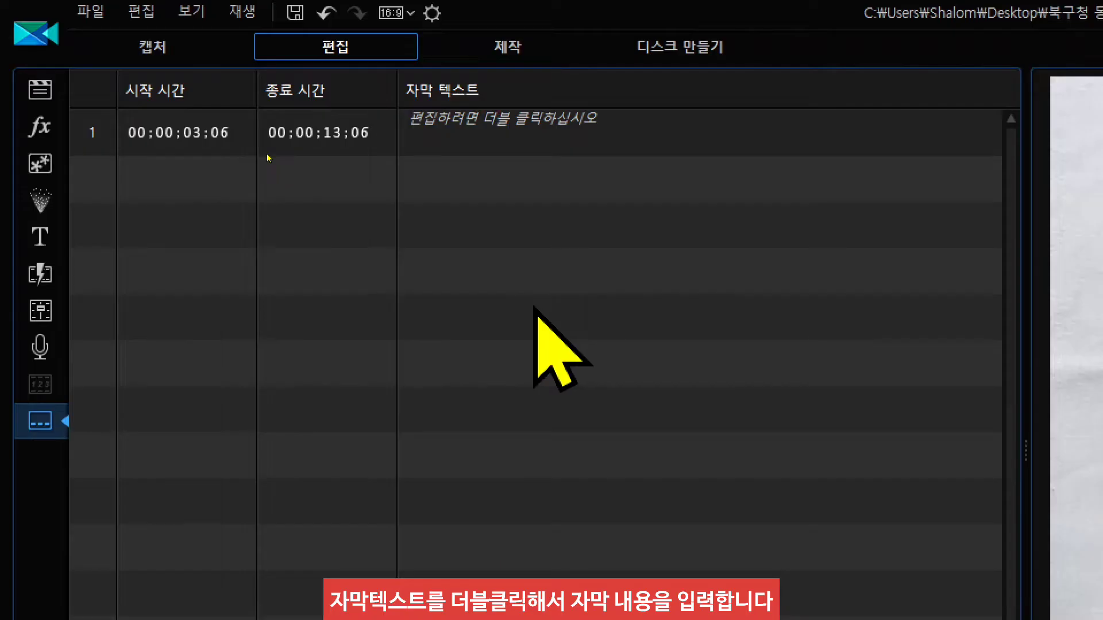
Enter "볶음밥 재료는 각종 야채와 계란 2개, 스팸 반개가 필요합니다." as the text of the first subtitle.
double_click(498, 138)
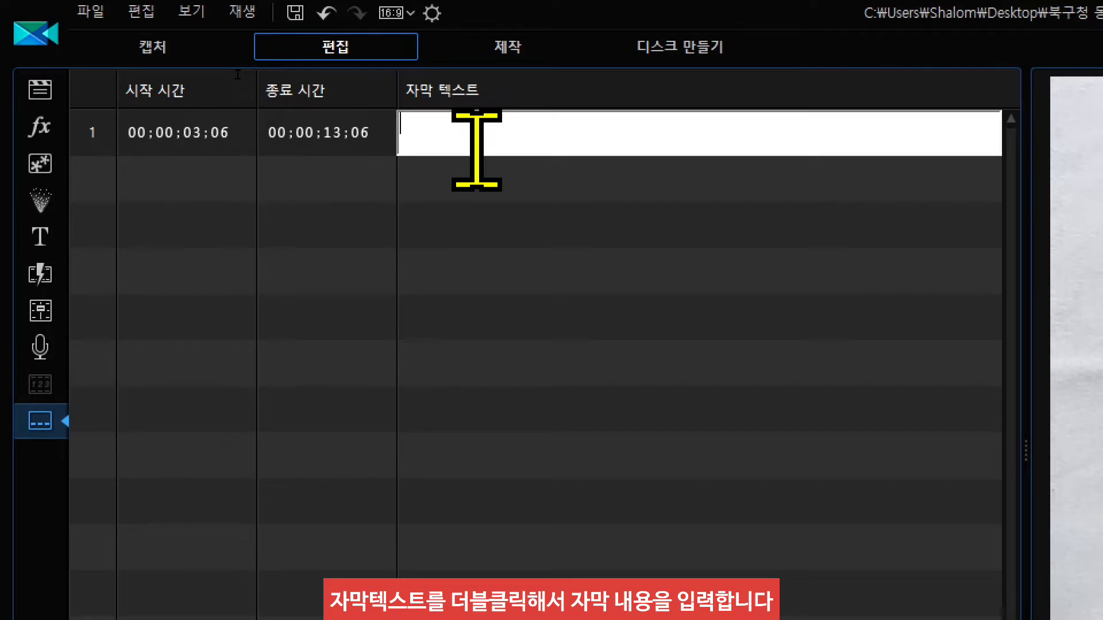
text(e)
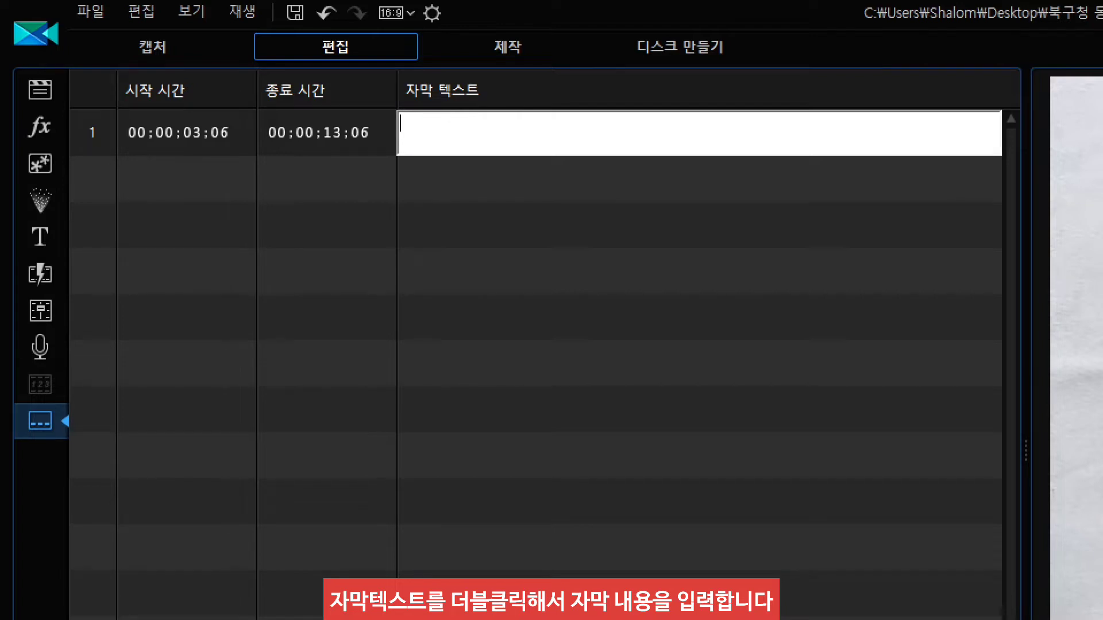
text(프로ㅇ)
key(BackSpace)
key(BackSpace)
key(BackSpace)
text(볶음밥 )
text(재)
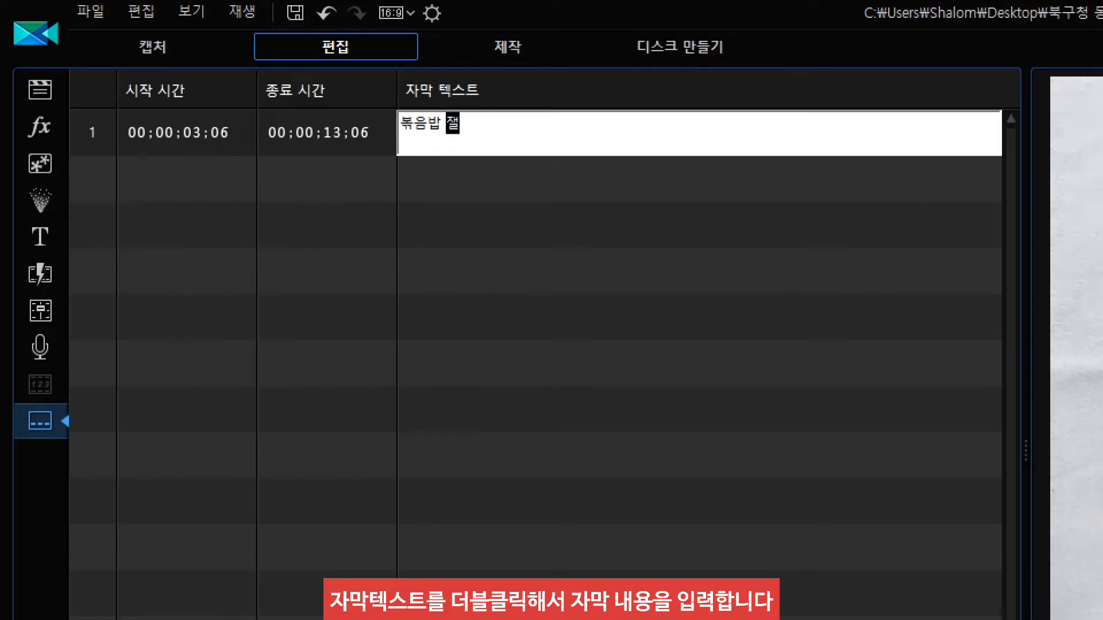
text(료는 각)
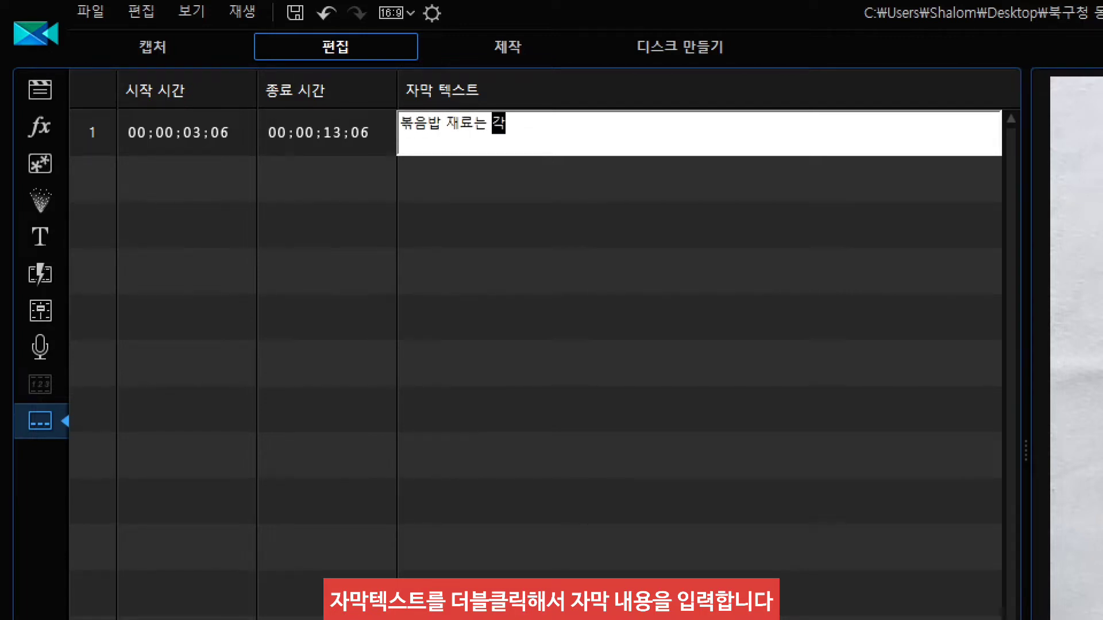
text(종 앚채와)
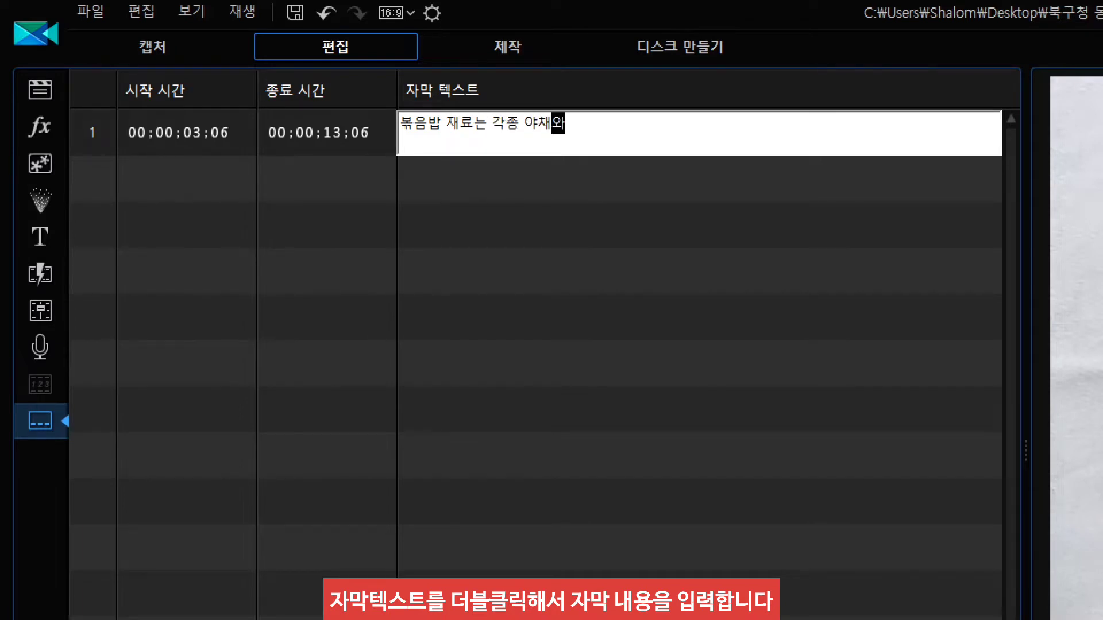
text( 계라ㄴ 2개, 스)
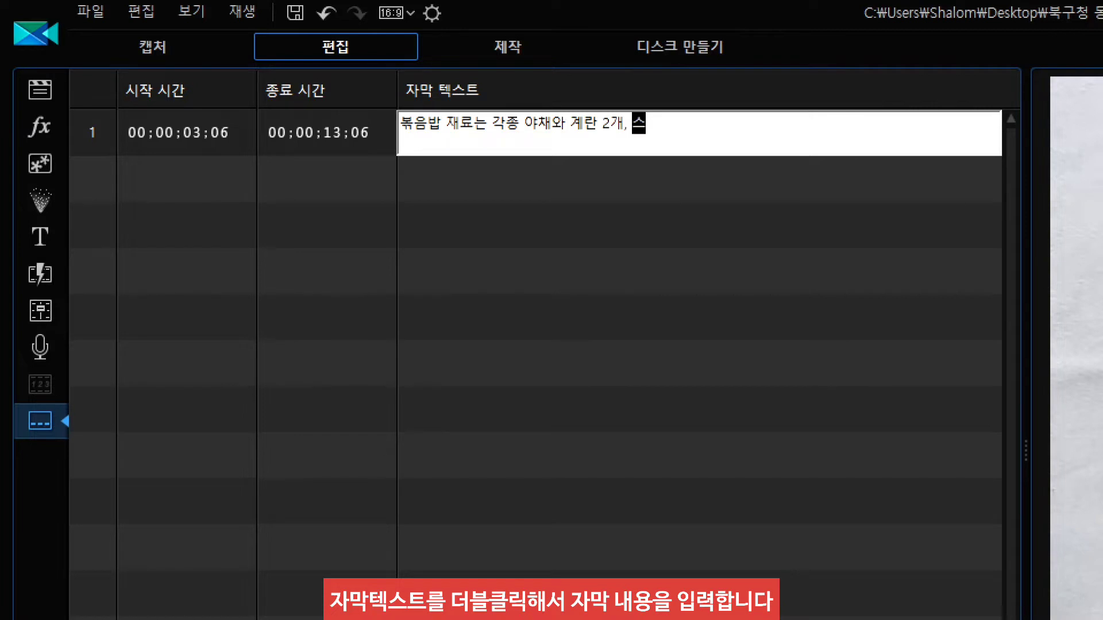
text(팸 반개가 피)
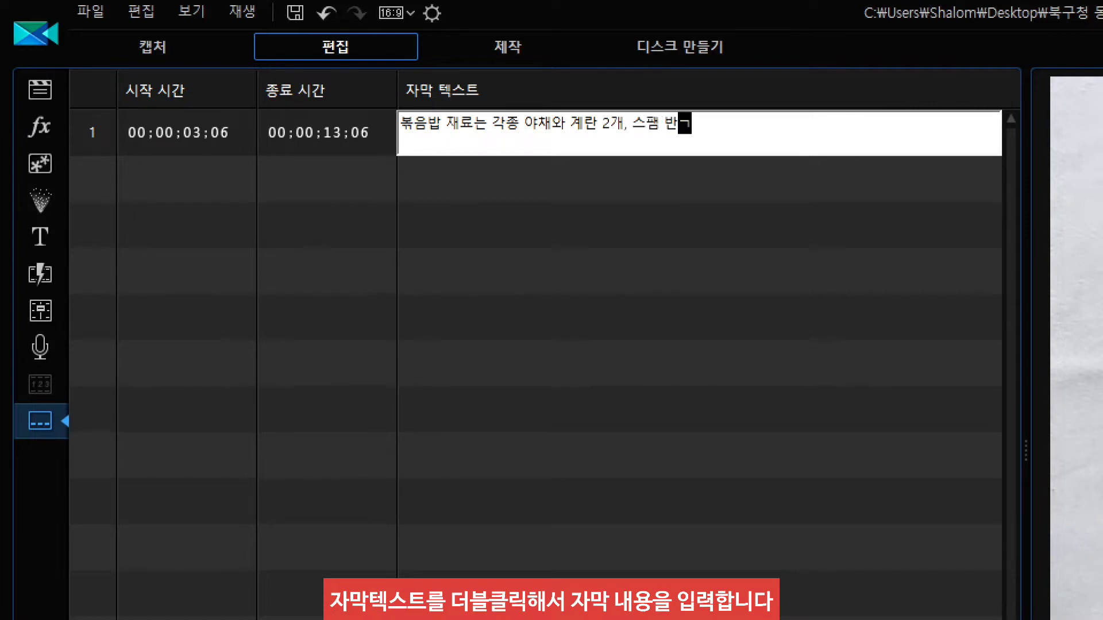
text(ㄹ요합니다.)
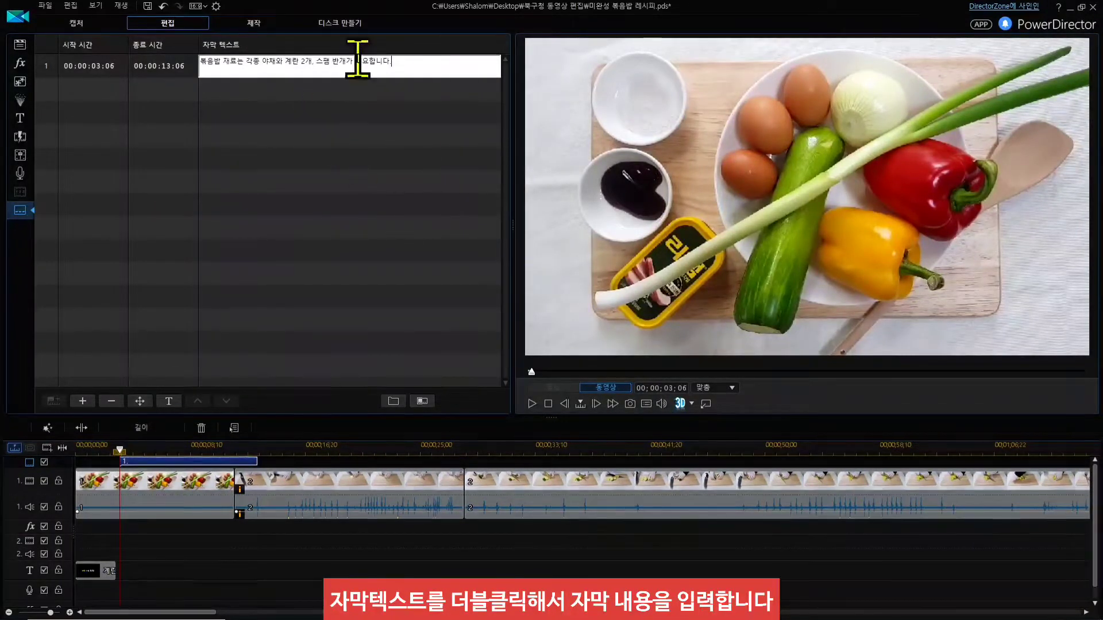
click(410, 248)
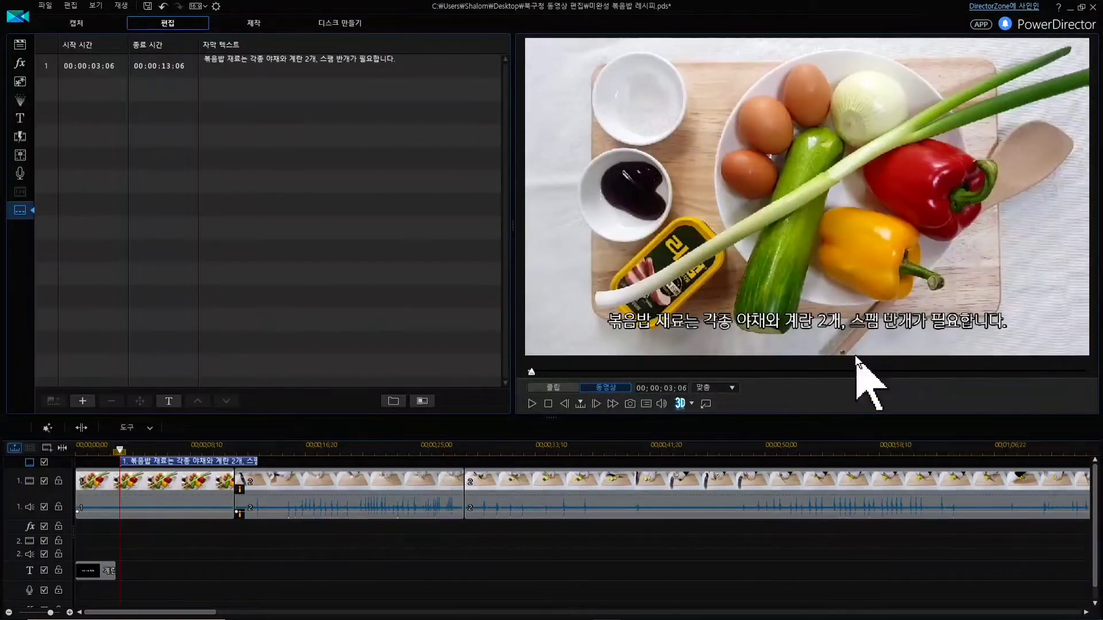
drag(853, 352, 762, 352)
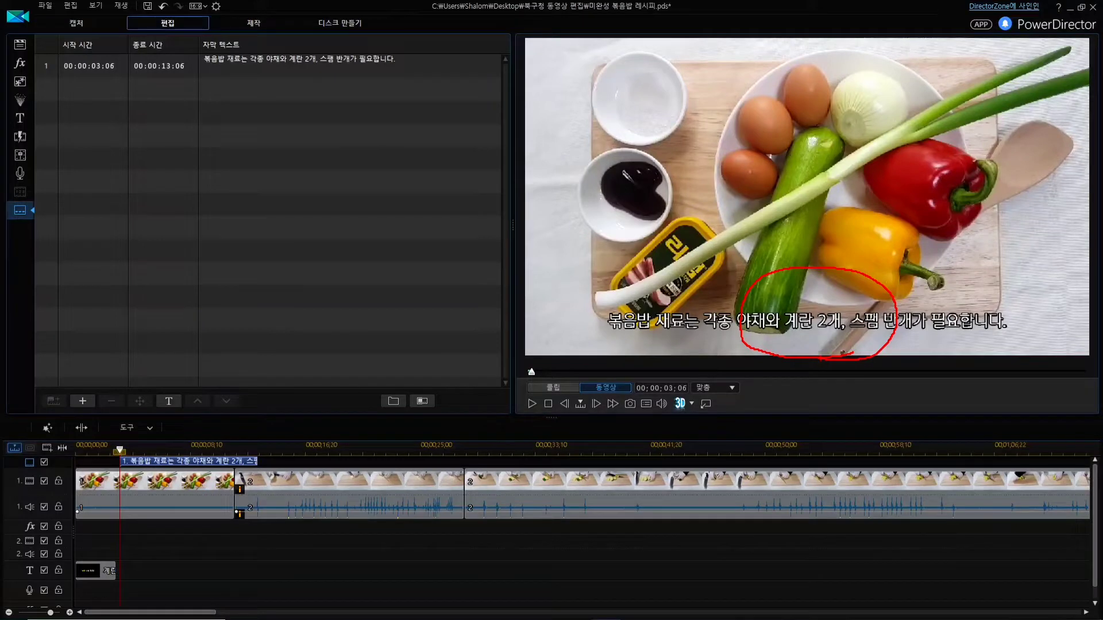
key(Escape)
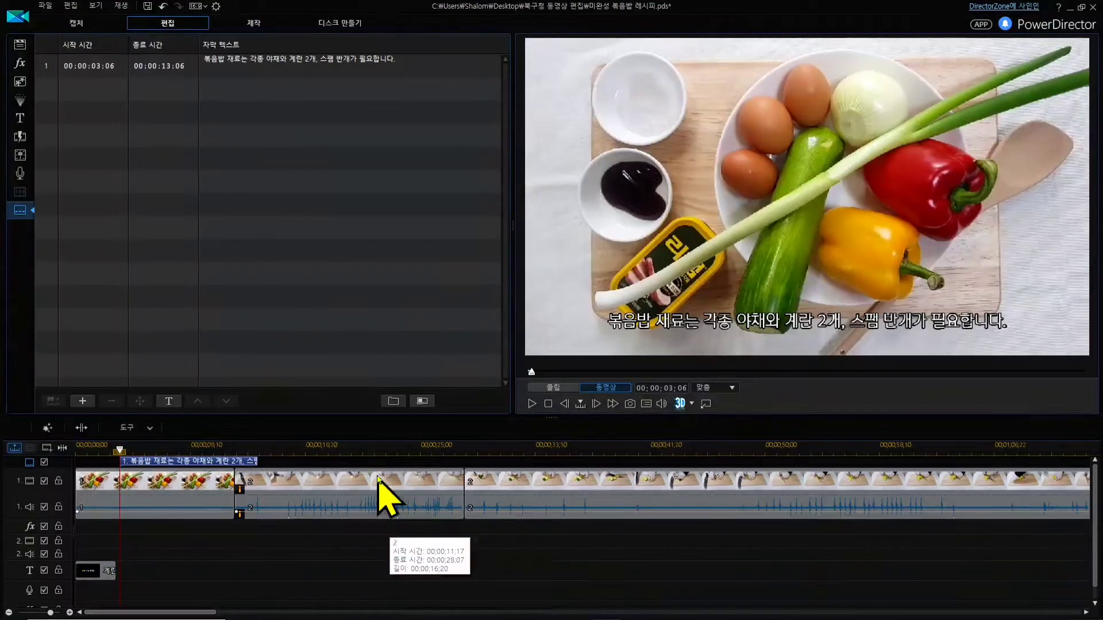
Add empty subtitle markers at 00;00;14;01 and at 00;00;28;27.
click(287, 448)
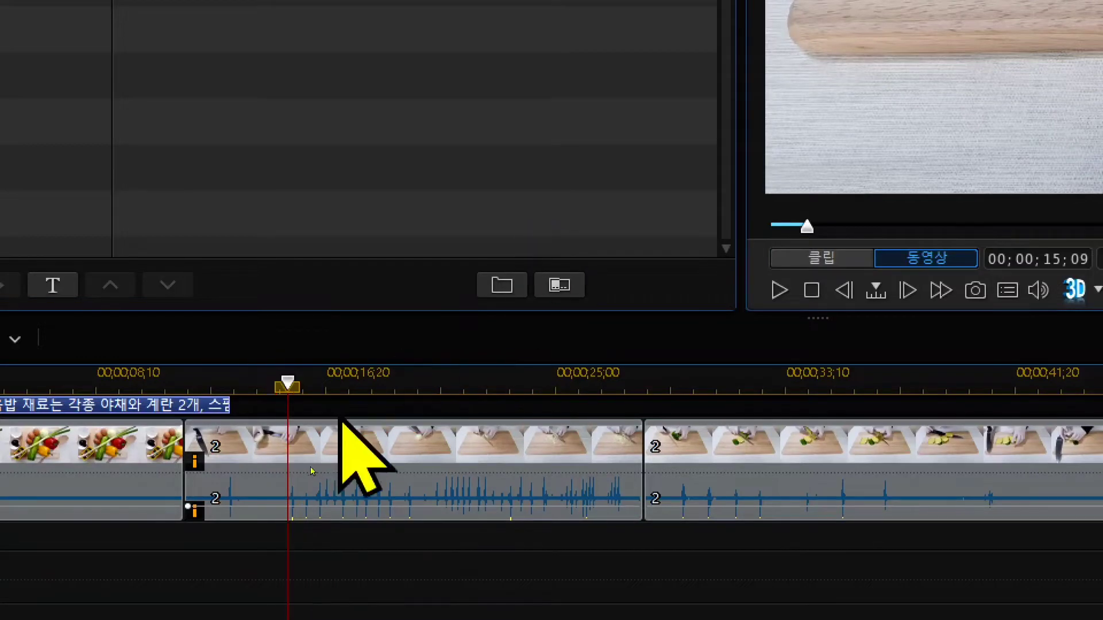
click(252, 377)
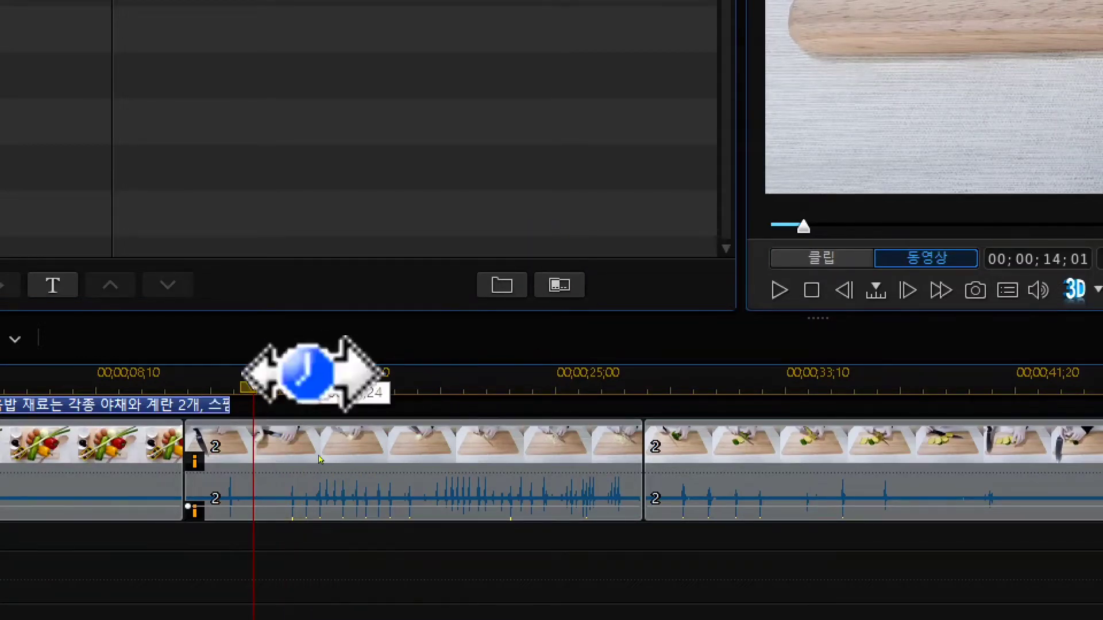
key(ctrl+F9)
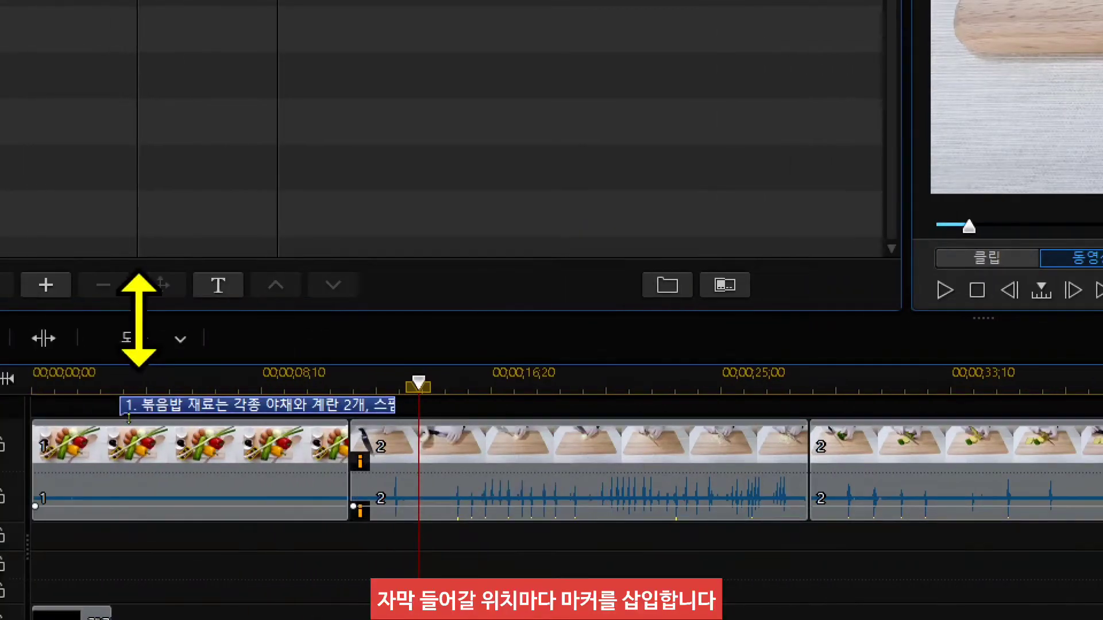
click(142, 290)
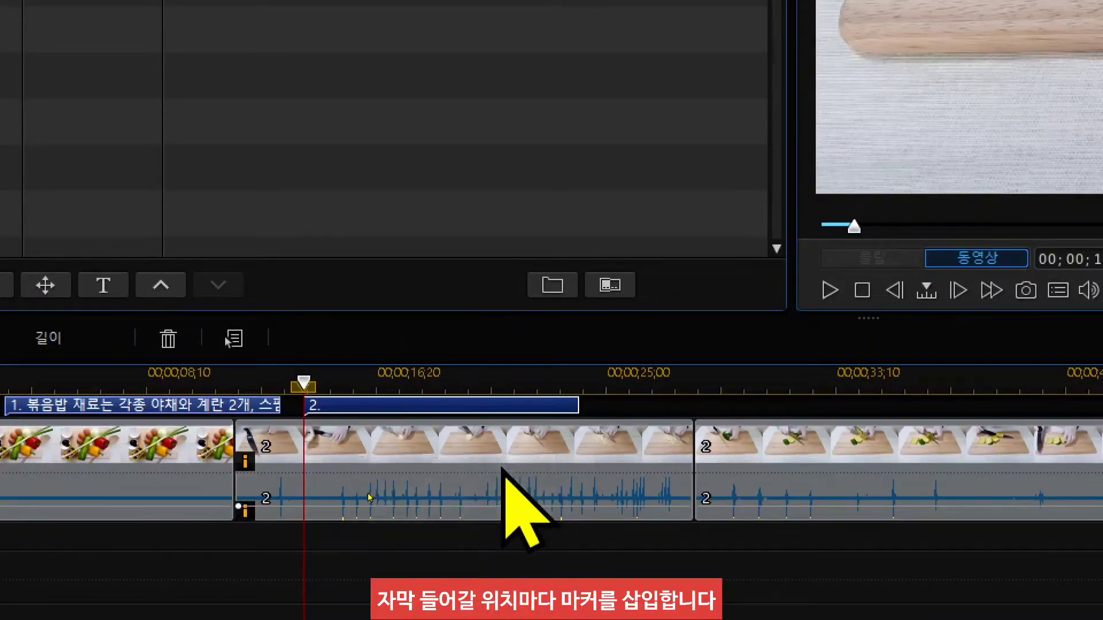
click(712, 382)
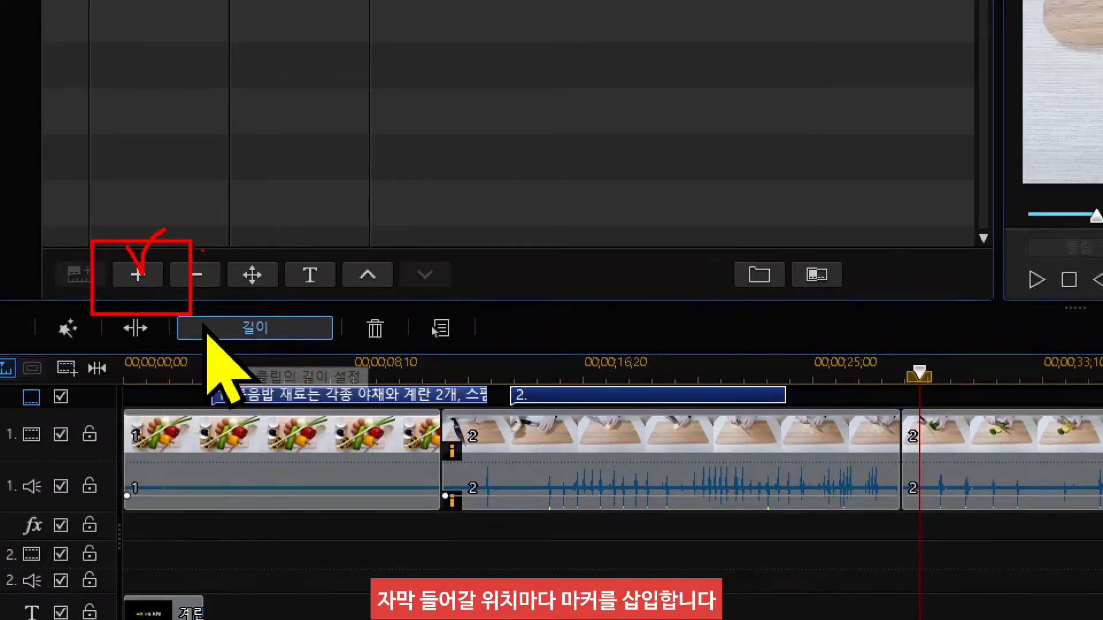
click(148, 276)
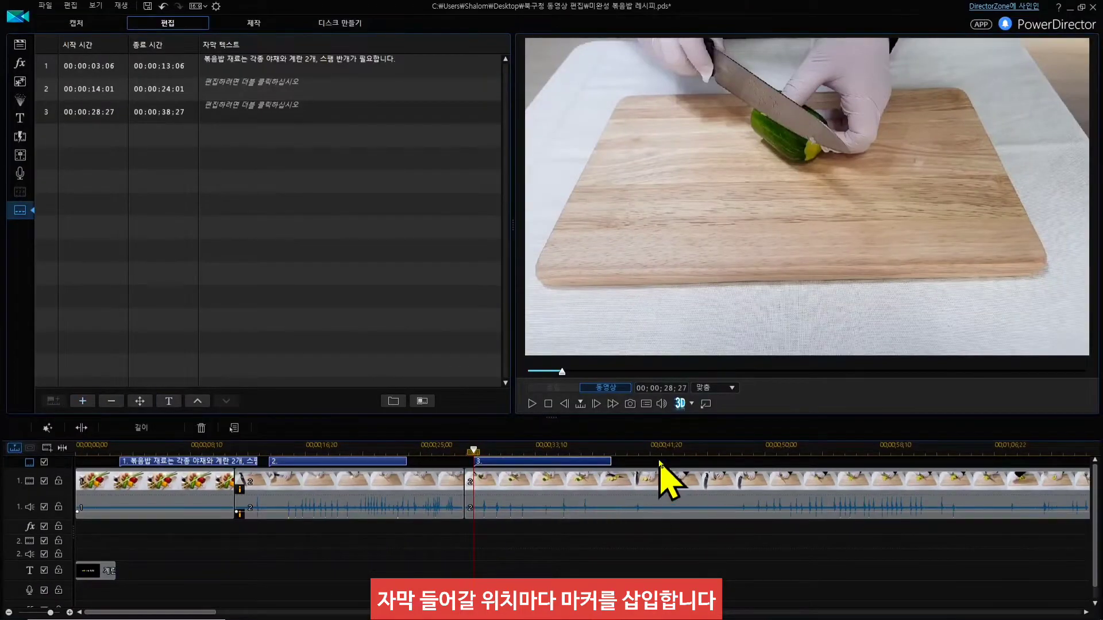
Add an empty subtitle marker at 00;01;38;06, just after the fade transition.
click(642, 446)
drag(642, 445, 804, 446)
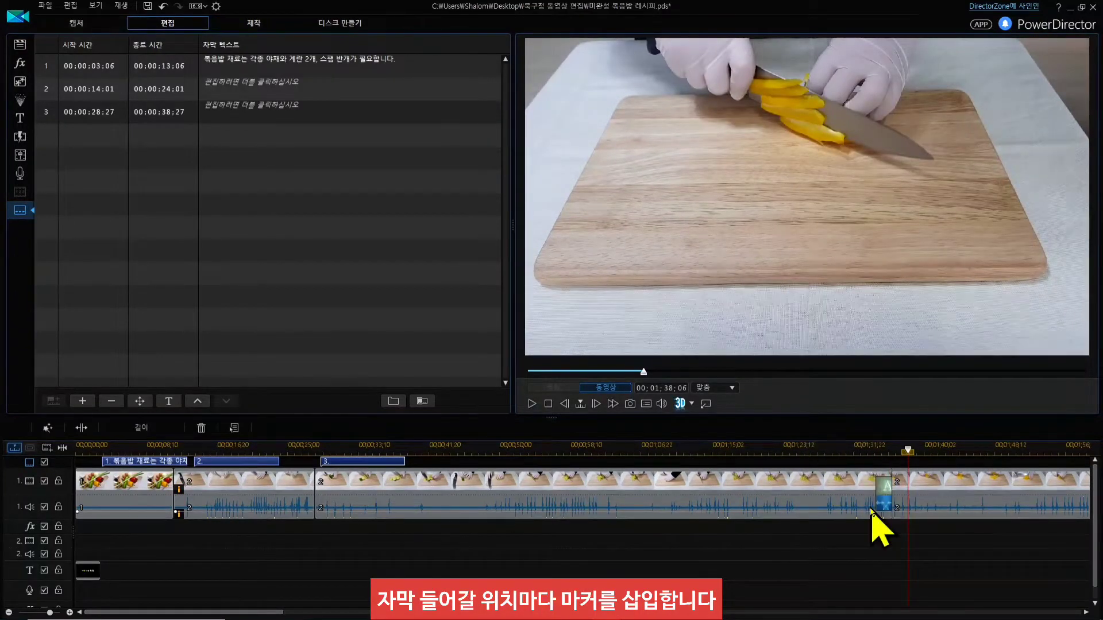
mouse_move(865, 402)
mouse_down()
mouse_move(907, 513)
mouse_move(928, 383)
mouse_up()
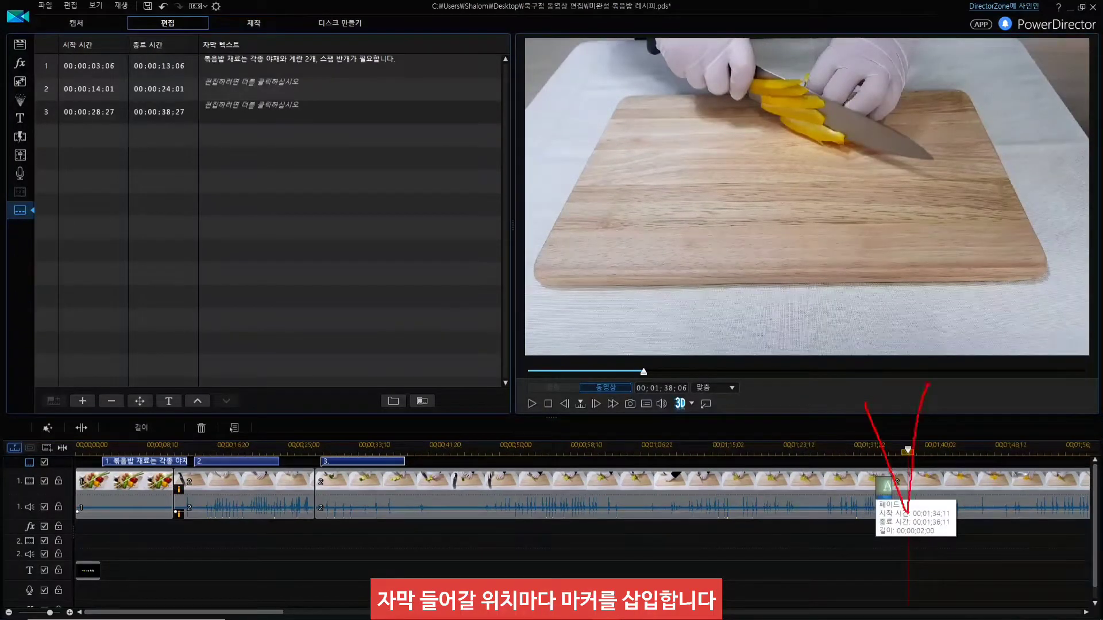
key(Escape)
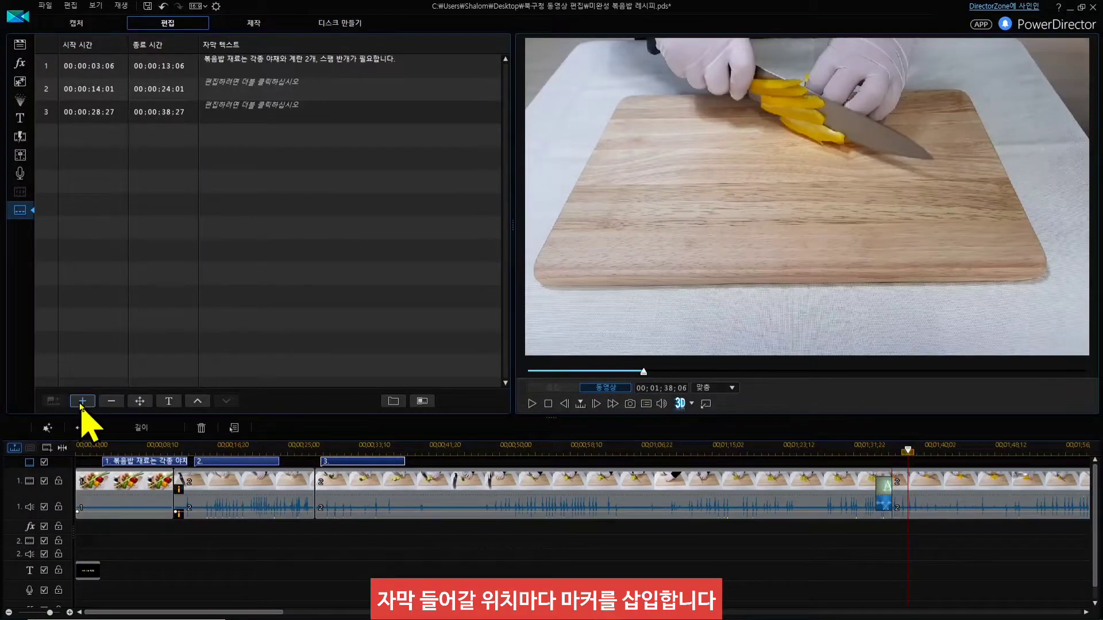
click(82, 401)
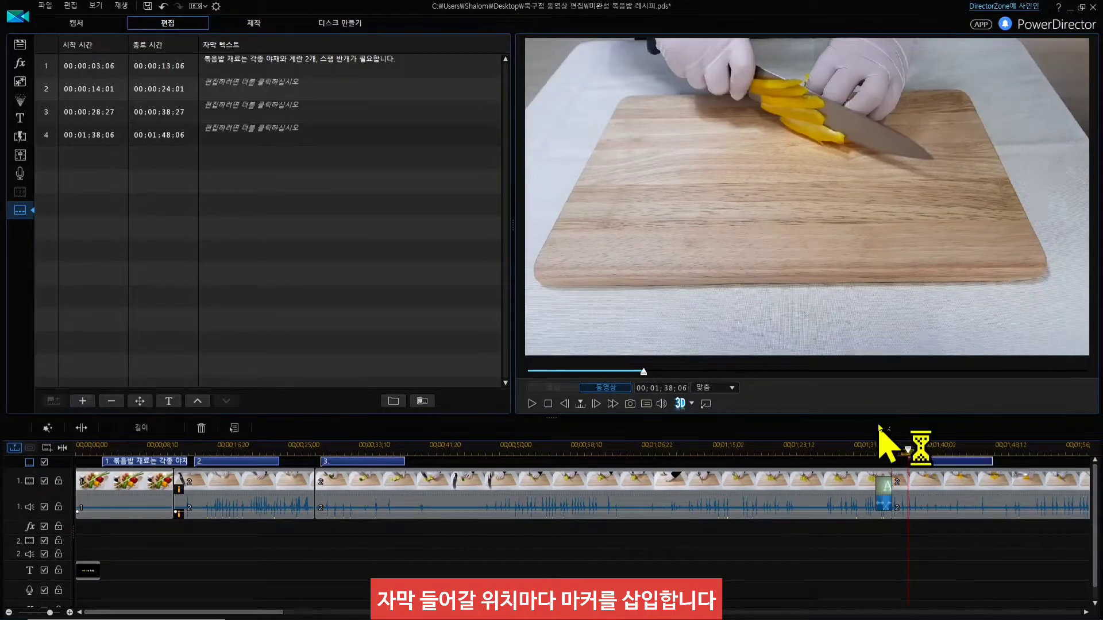
Add an empty subtitle marker at 00;03;03;13, where the spring onion clip begins.
mouse_move(971, 448)
mouse_down()
mouse_move(456, 436)
mouse_move(229, 453)
mouse_move(264, 439)
mouse_up()
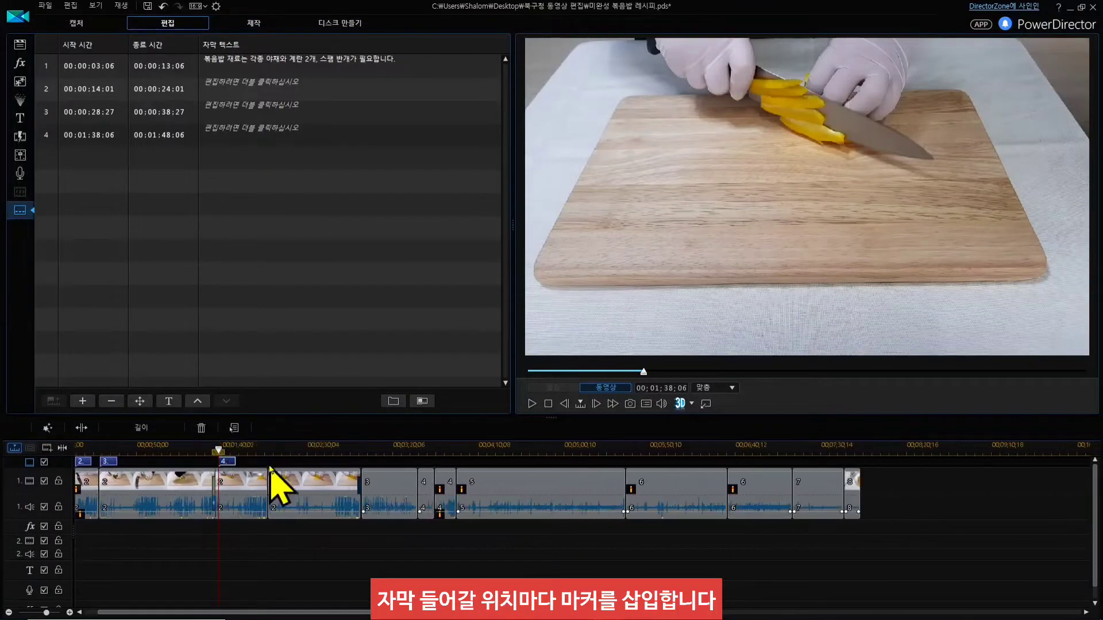
drag(358, 613, 345, 612)
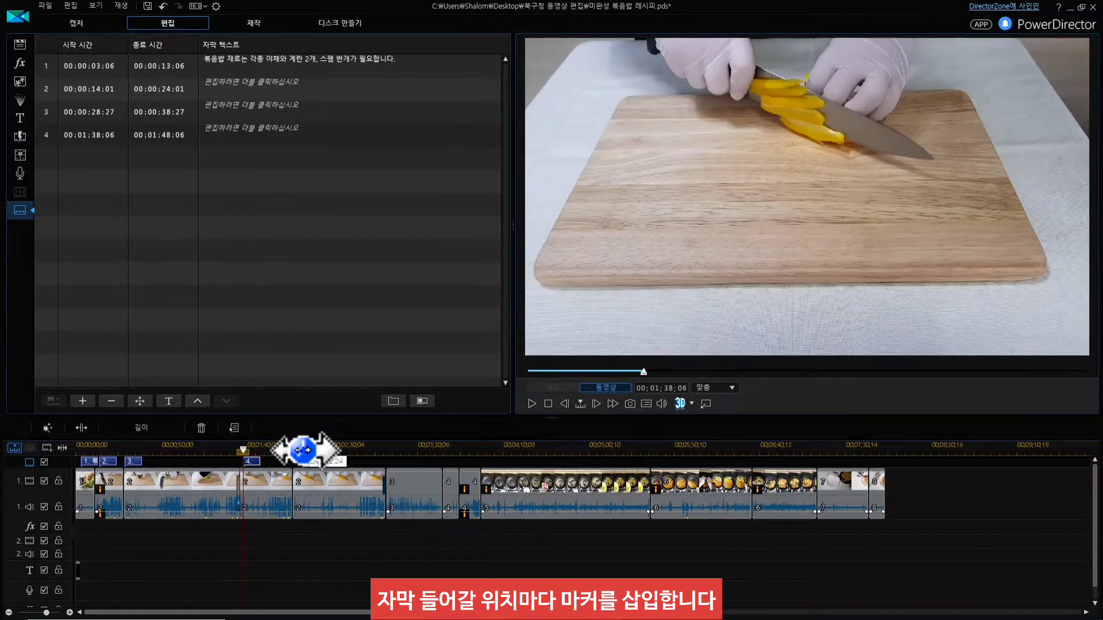
drag(135, 447, 321, 463)
drag(338, 612, 299, 612)
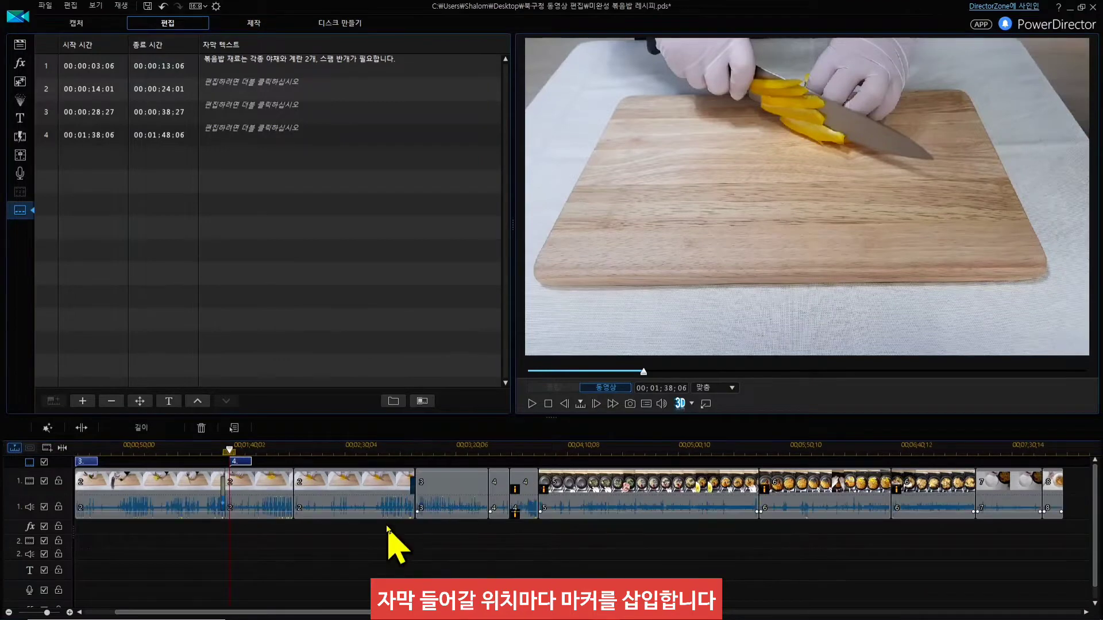
drag(285, 613, 255, 616)
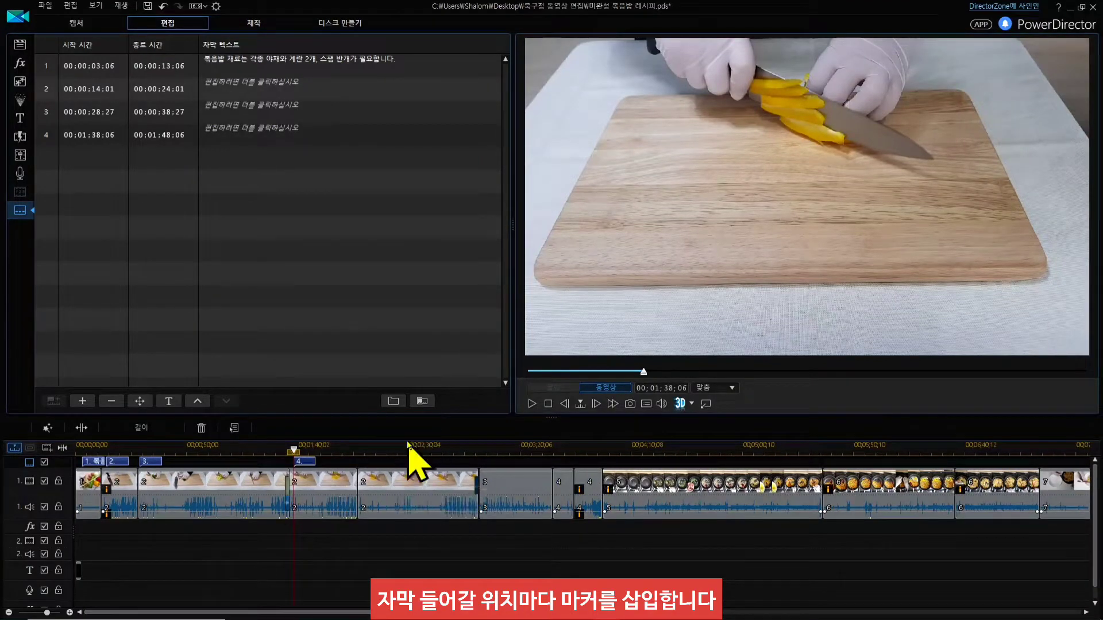
click(516, 445)
click(482, 446)
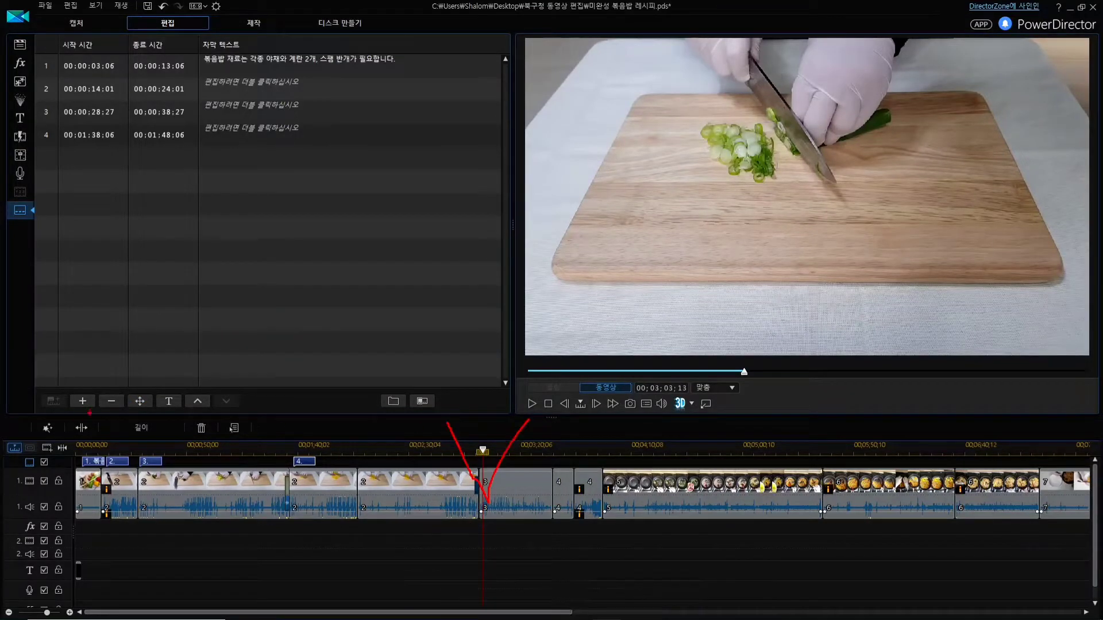
click(84, 402)
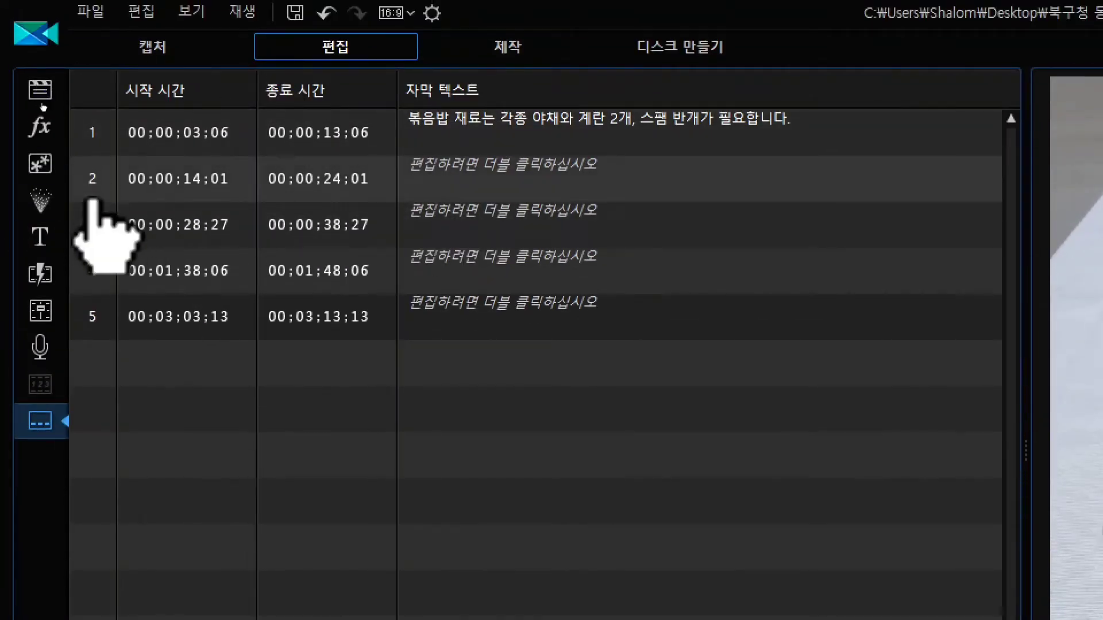
Enter "양파를 잘게 잘라주세요." as the text of the second subtitle.
double_click(518, 178)
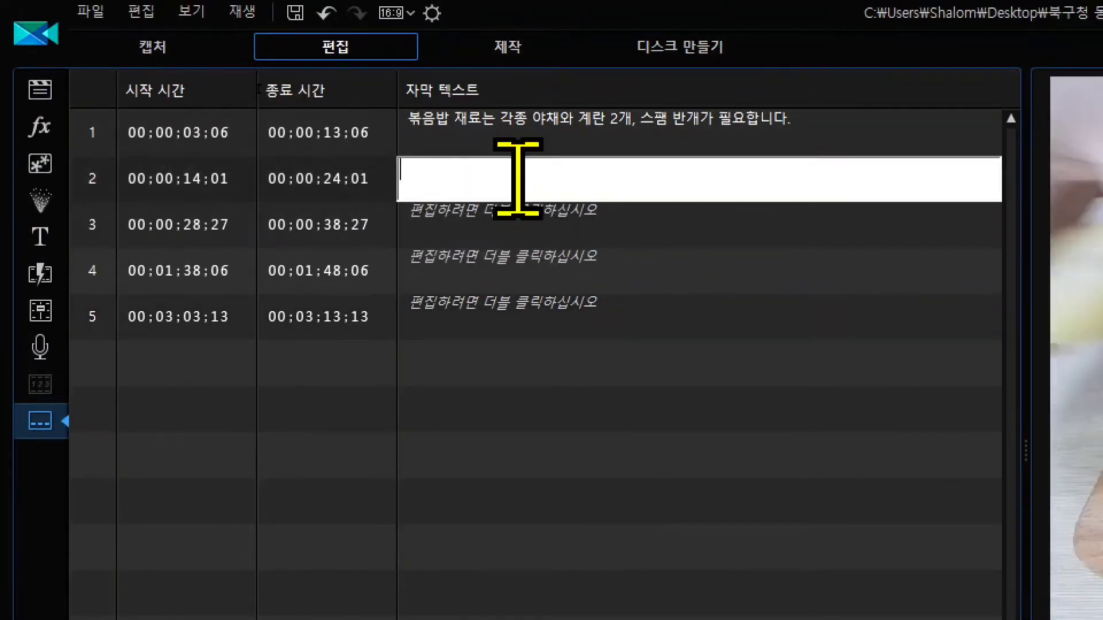
text(양파를 잘게 )
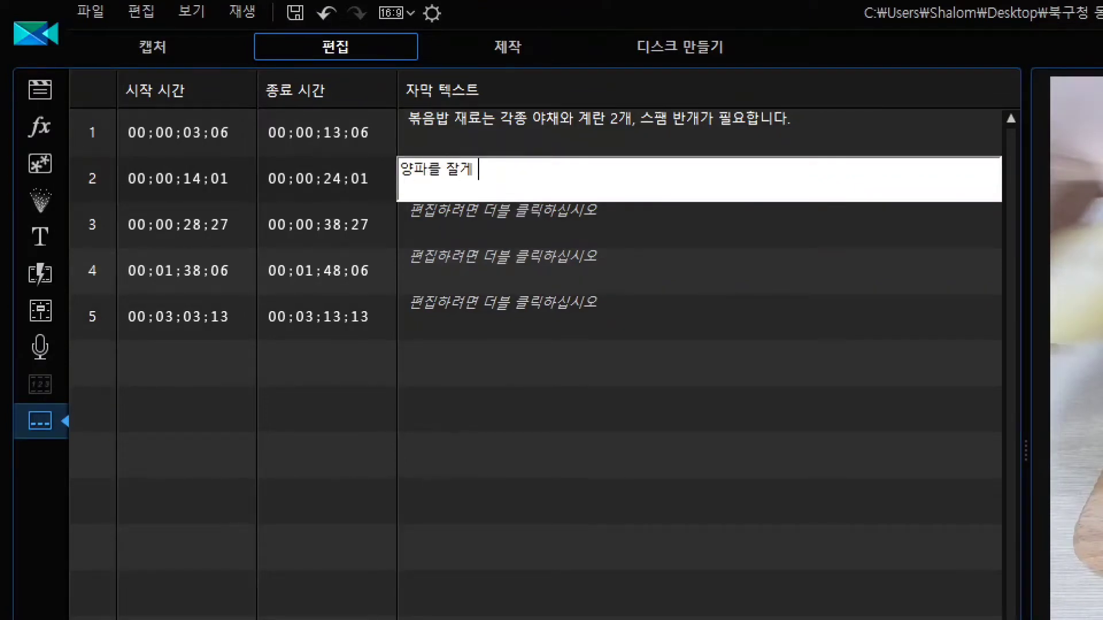
text(잘라주세요.)
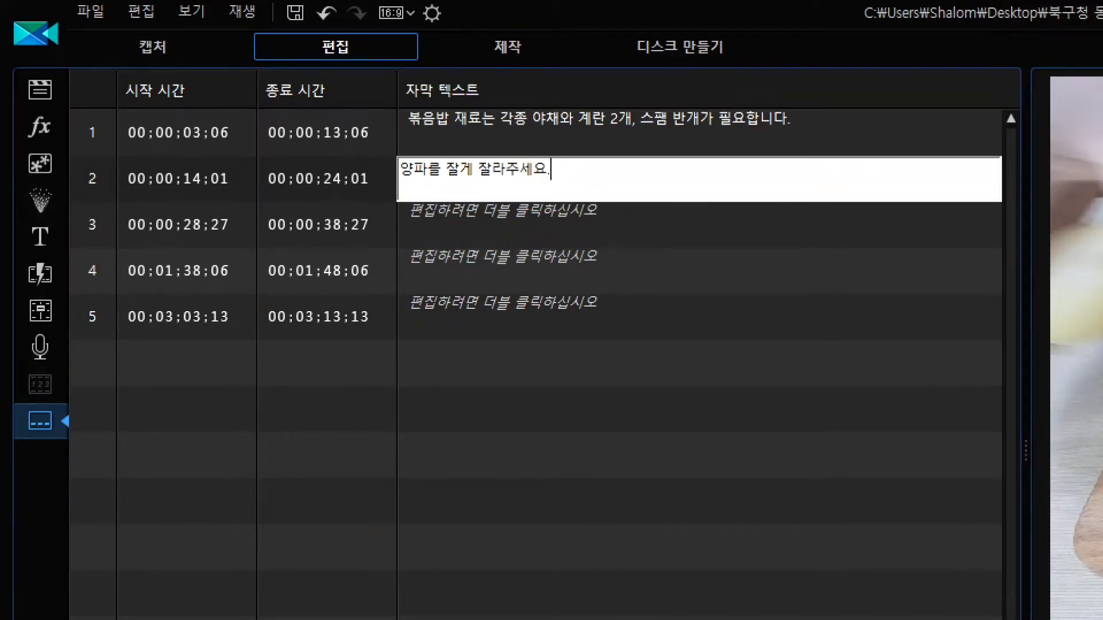
Enter "애호박을 잘게 잘라주세요." as the text of the third subtitle.
click(484, 236)
double_click(511, 225)
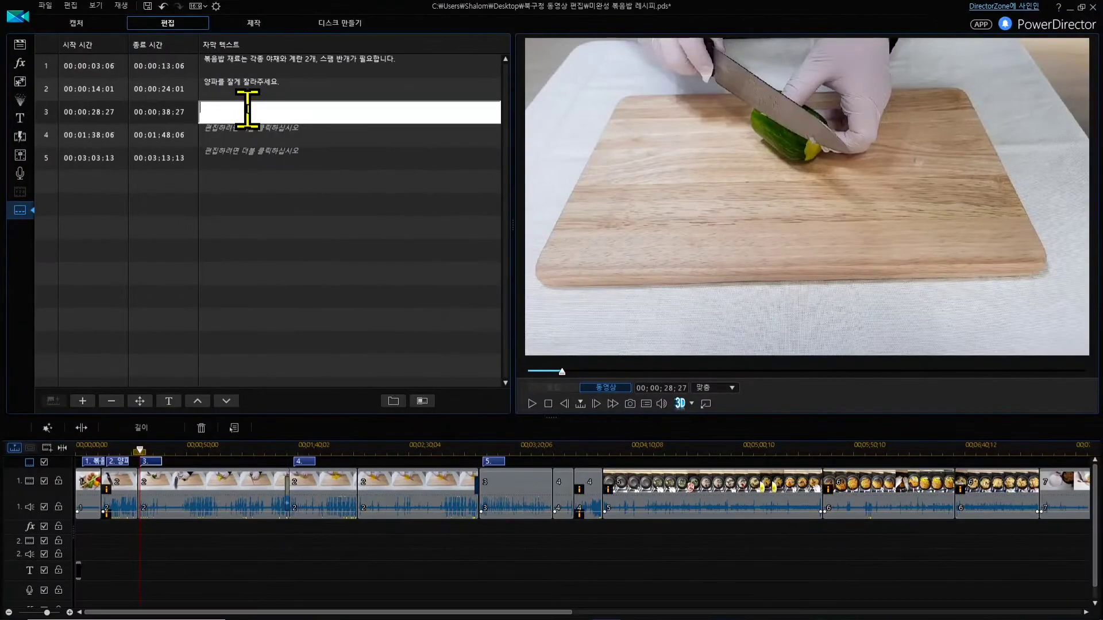
text(애호박을 잘게 잘라주세요)
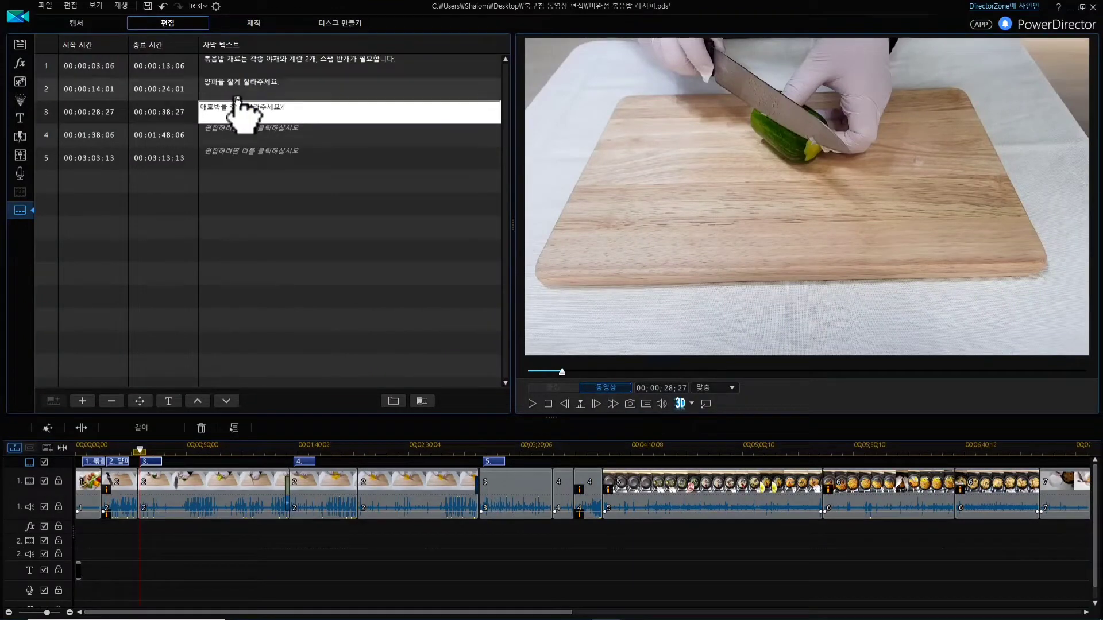
text(.)
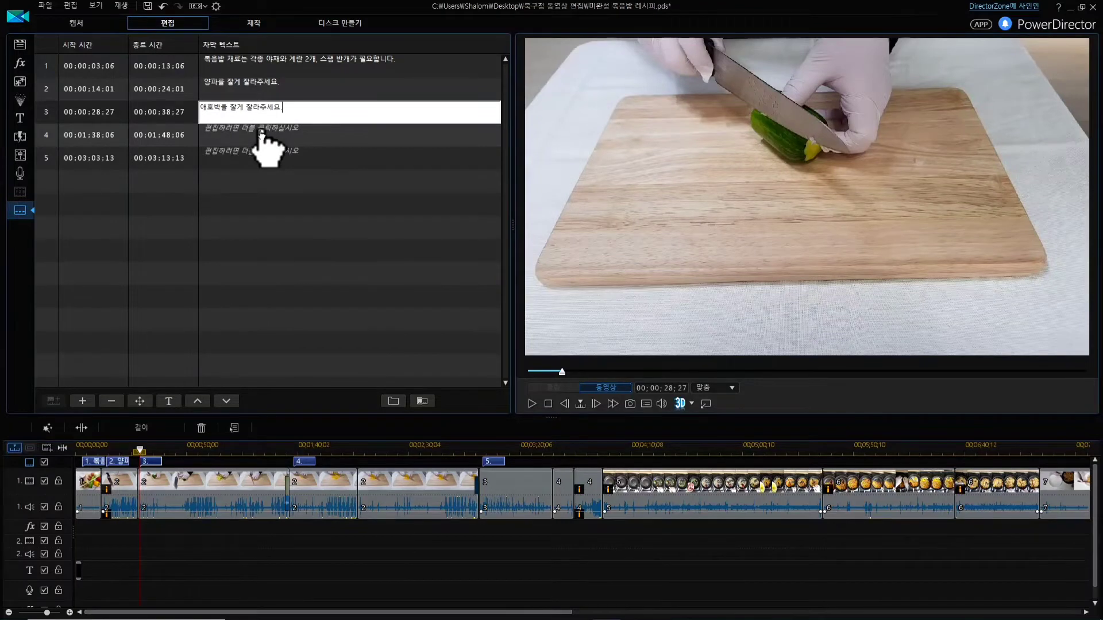
Enter "파프리카를 잘게 썰어 주세요." as the text of the fourth subtitle.
double_click(260, 133)
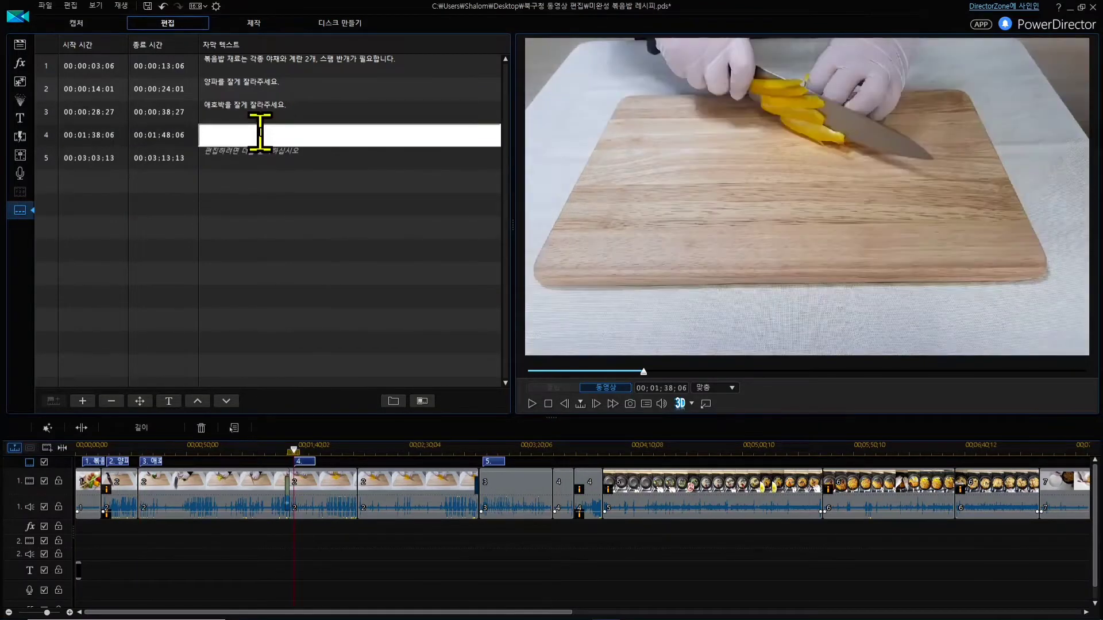
text(노란)
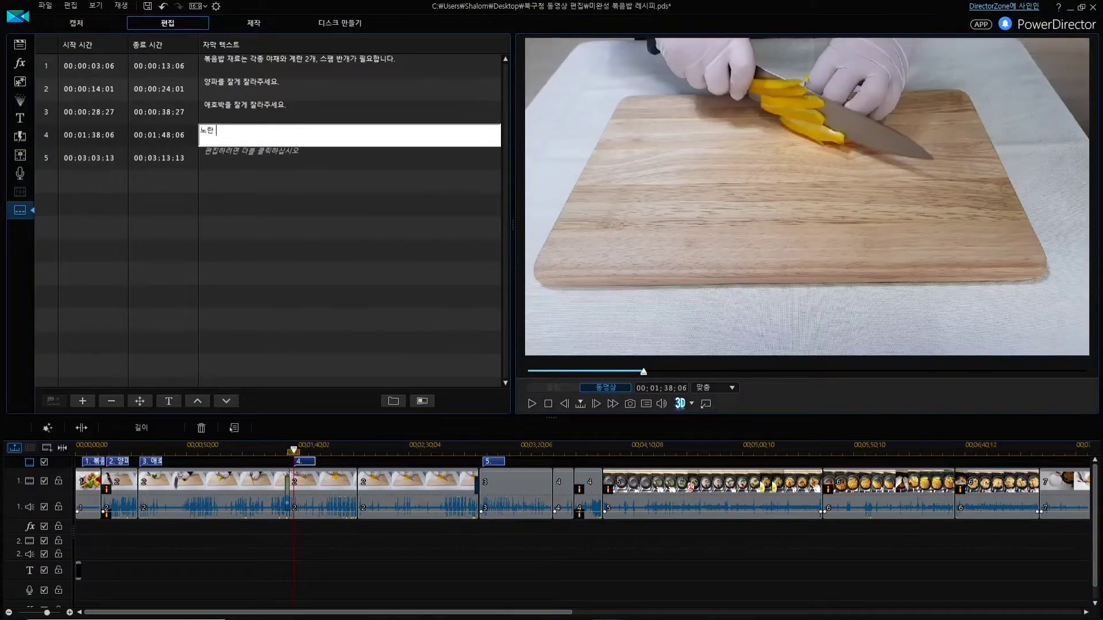
key(BackSpace)
key(BackSpace)
text(ㄹ)
key(BackSpace)
key(BackSpace)
text(파프리카를 잘게 썰어 주세요.)
Enter "파를 다져주세요." as the text of the fifth subtitle.
double_click(258, 156)
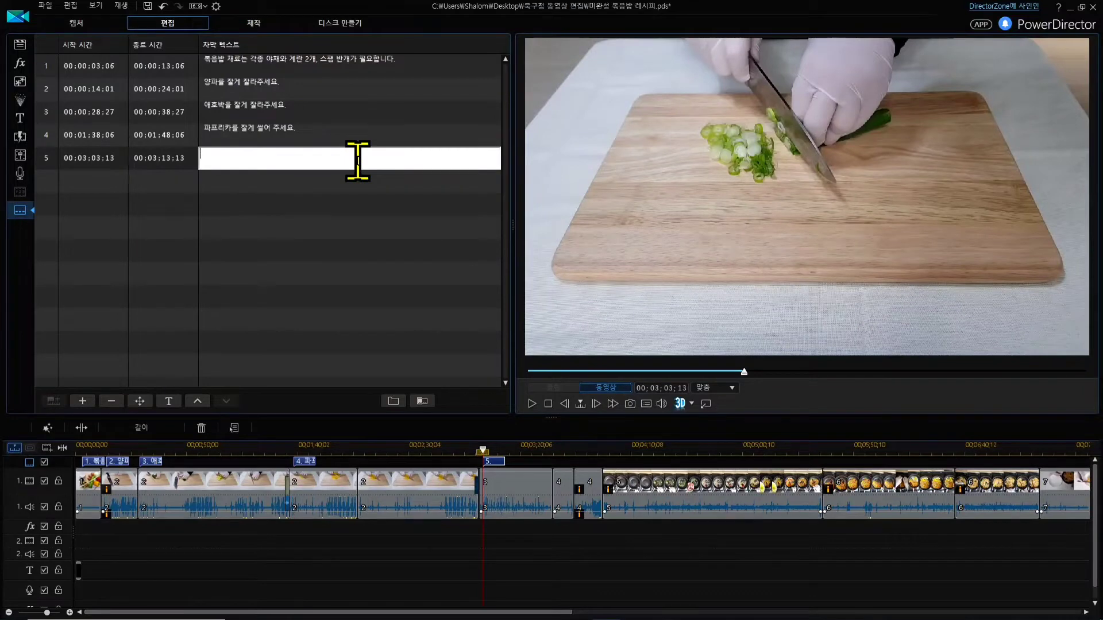
text(파를)
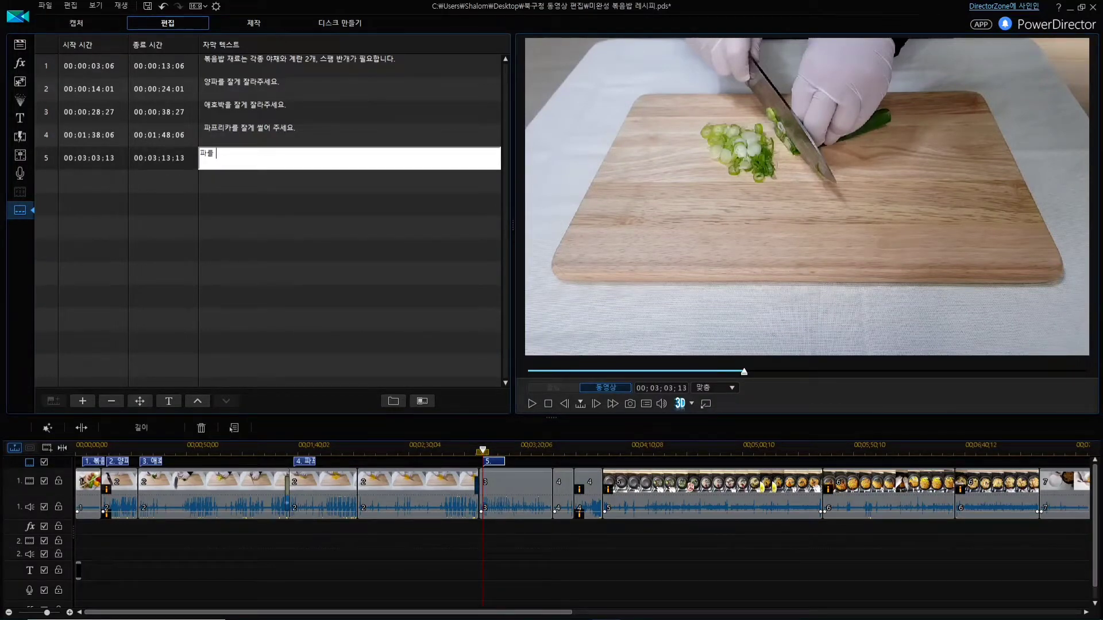
text(다져주세요.)
click(423, 265)
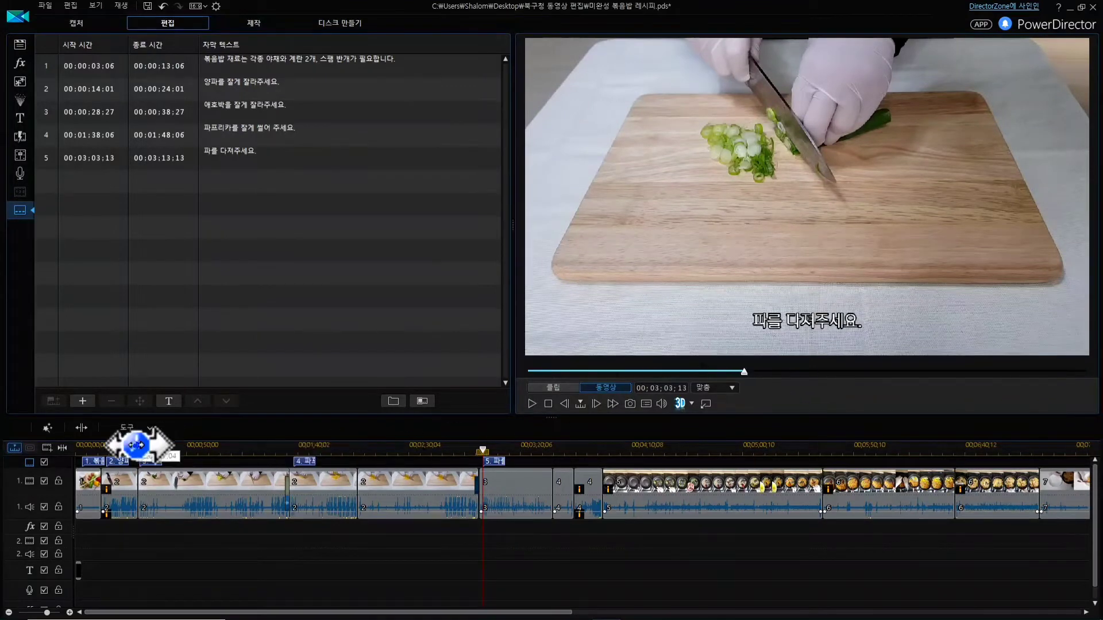
Preview how the subtitles look over the onion and paprika cutting shots.
mouse_move(304, 461)
mouse_down()
mouse_move(290, 451)
mouse_move(382, 450)
mouse_up()
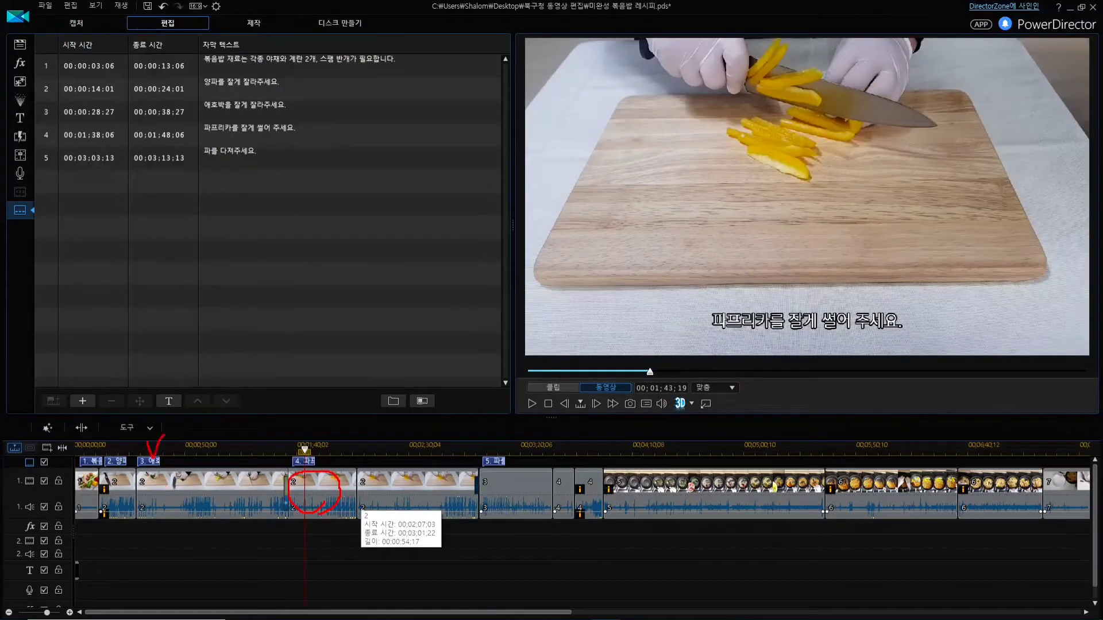
click(144, 447)
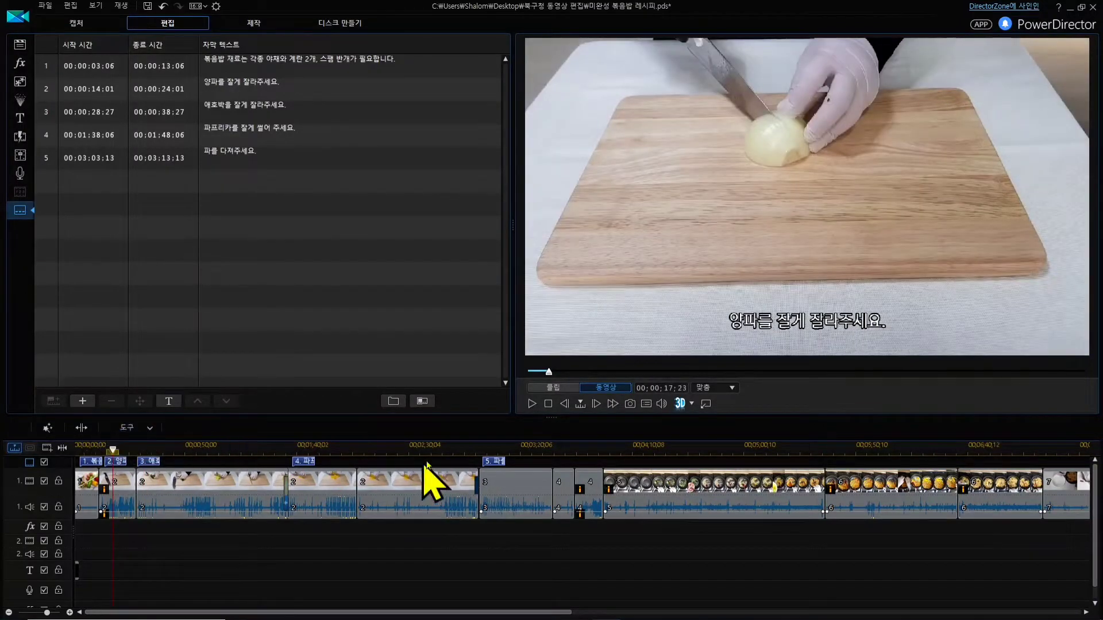
click(152, 447)
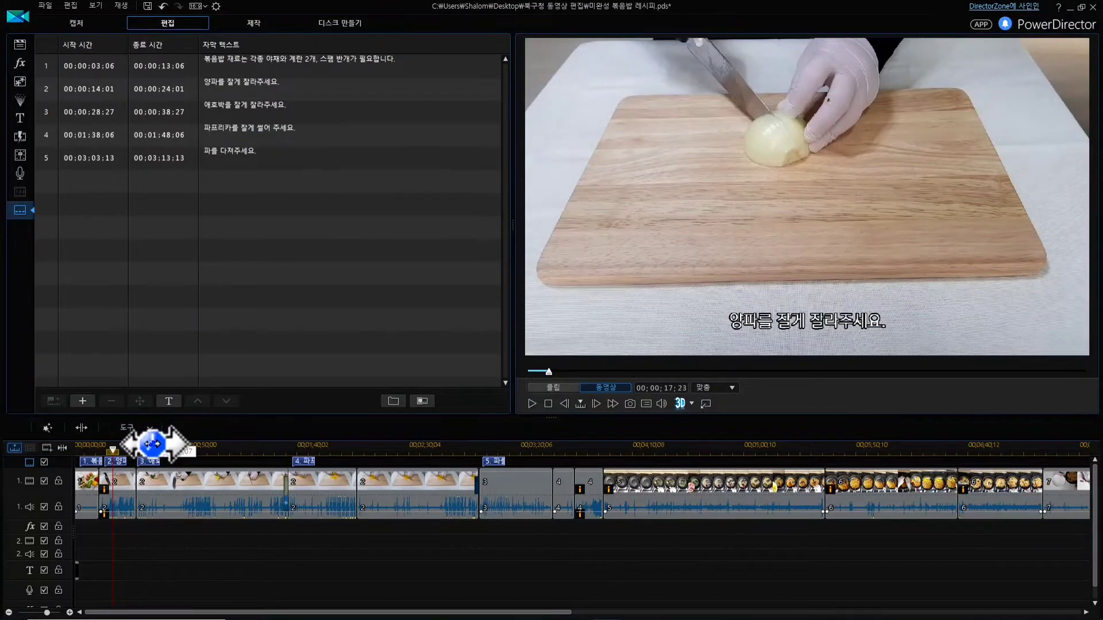
click(307, 446)
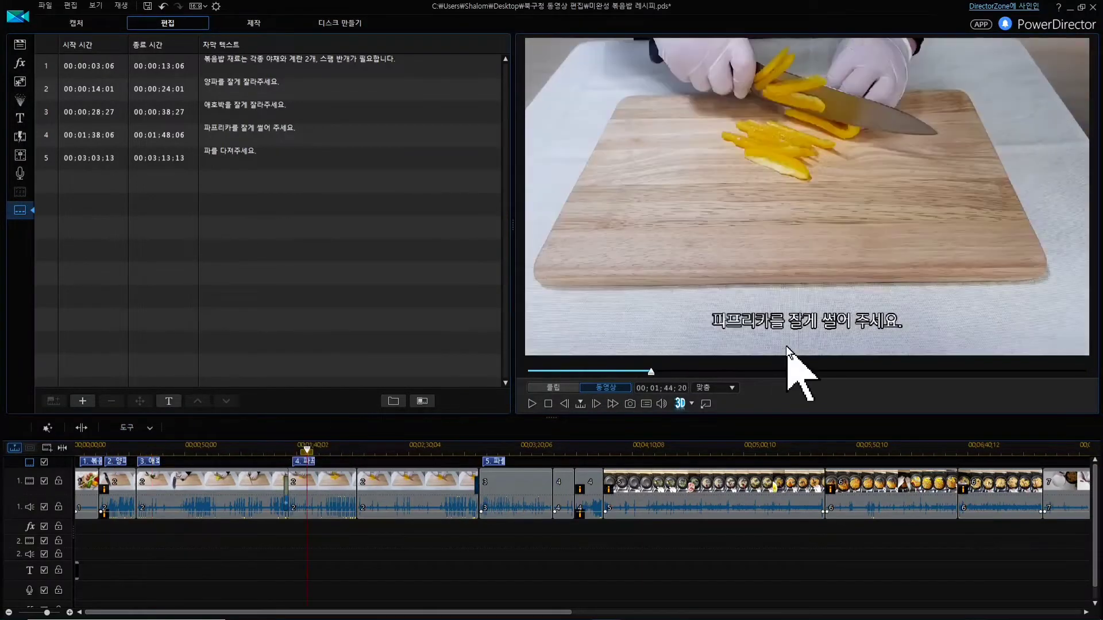
mouse_move(855, 346)
mouse_down()
mouse_move(744, 293)
mouse_move(871, 321)
mouse_move(762, 347)
mouse_up()
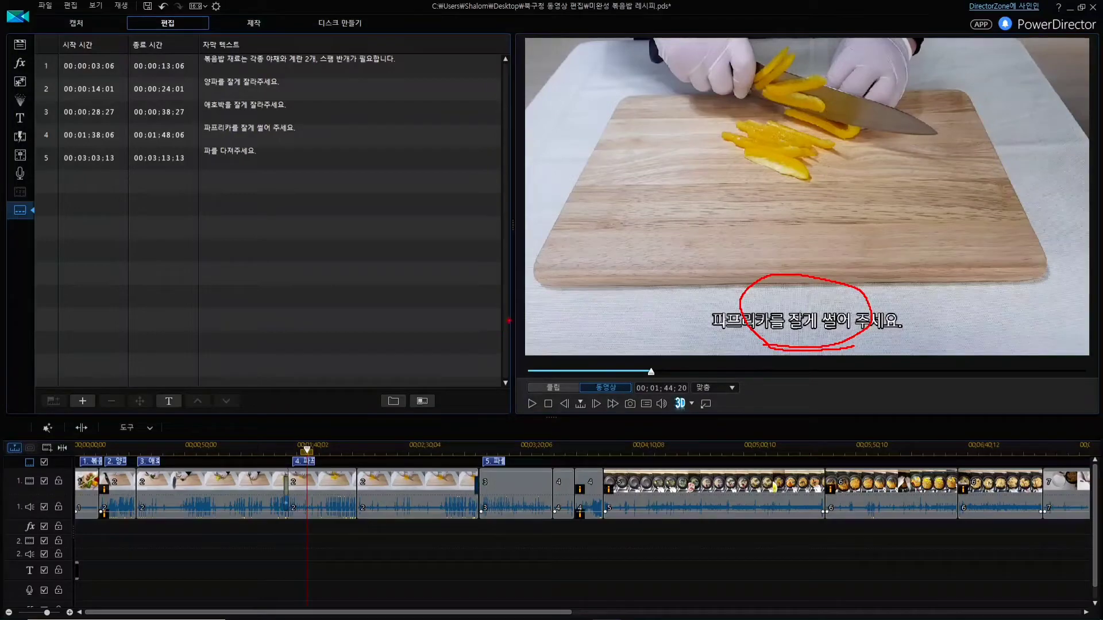
key(Escape)
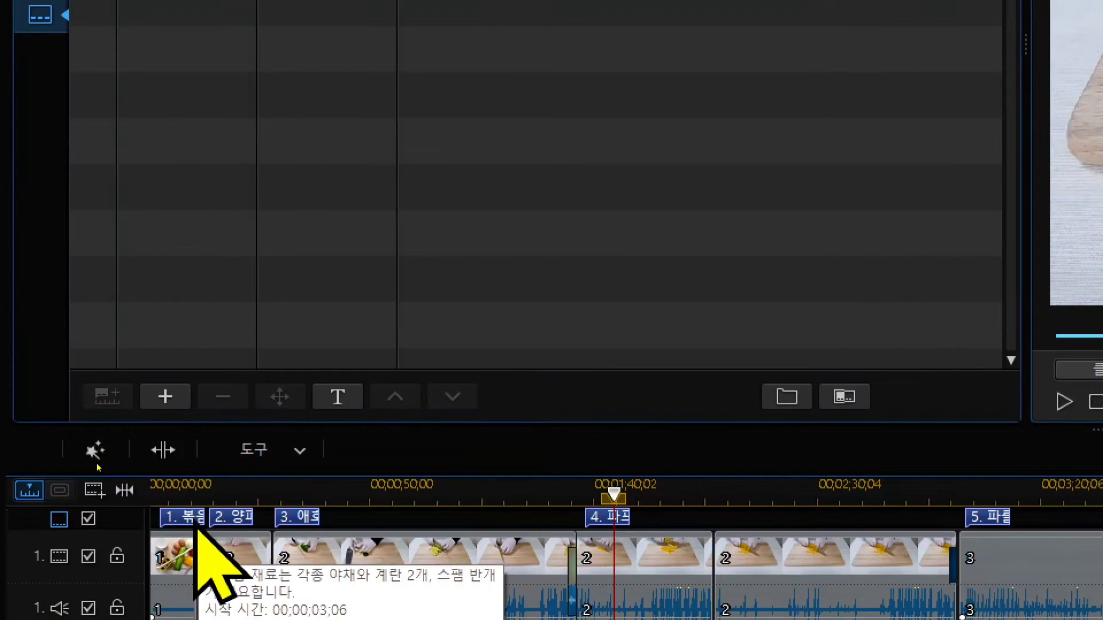
Select all five subtitle clips in the timeline and open their text format settings.
click(197, 520)
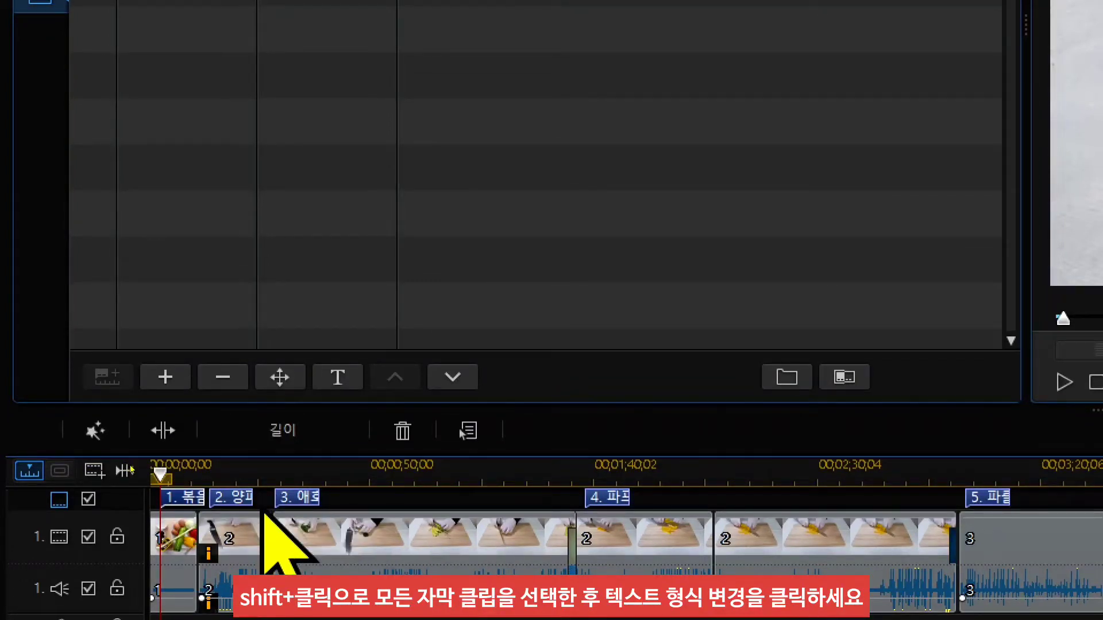
shift+click(290, 499)
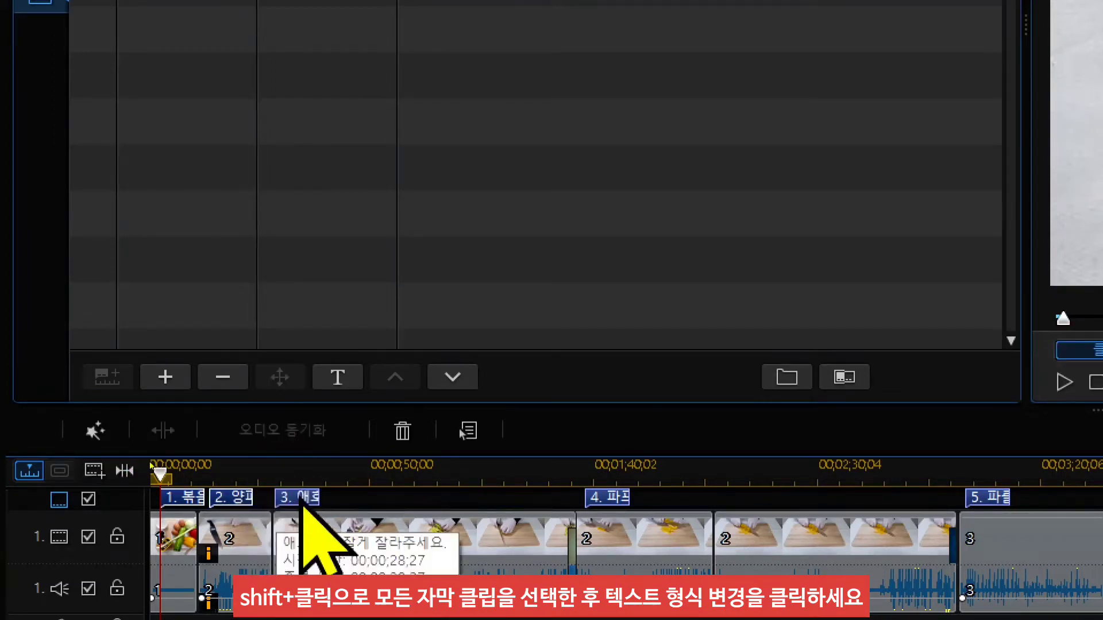
shift+click(607, 498)
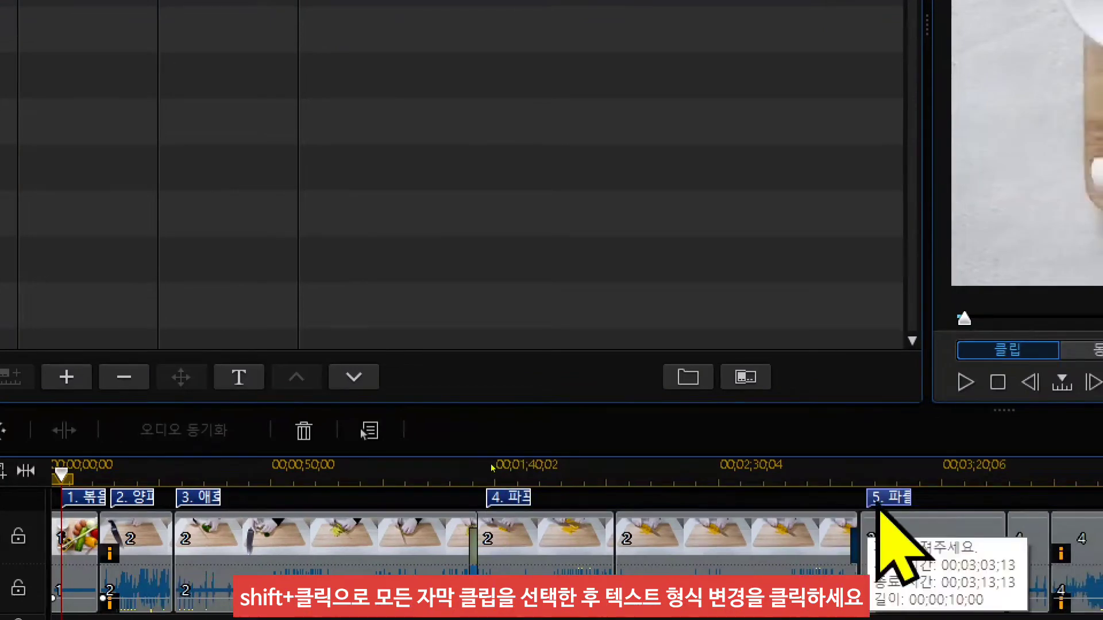
shift+click(986, 498)
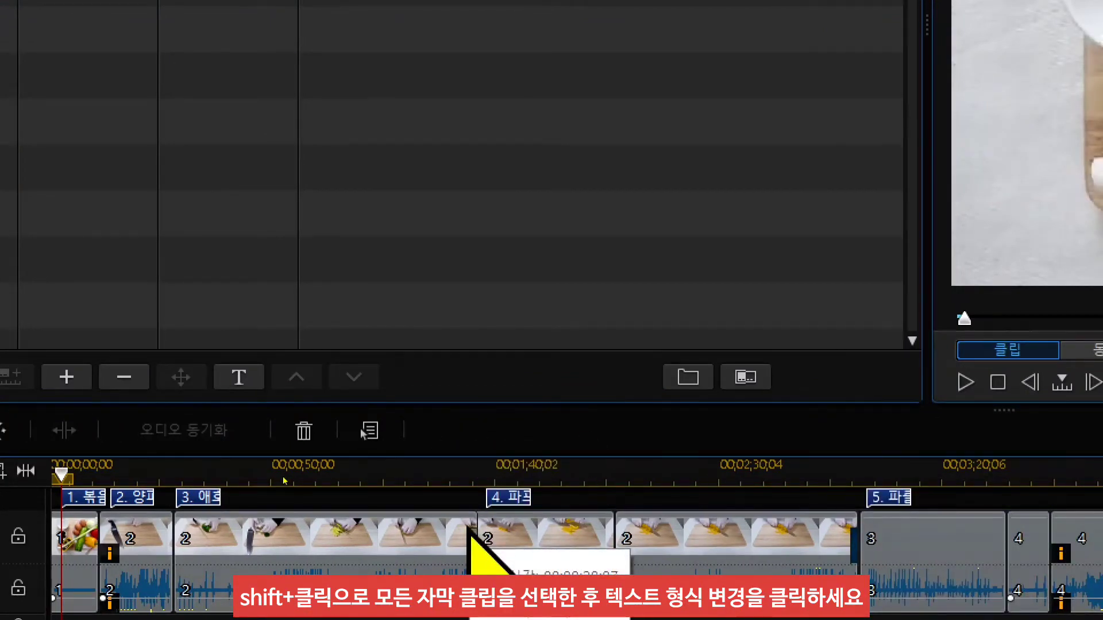
click(239, 379)
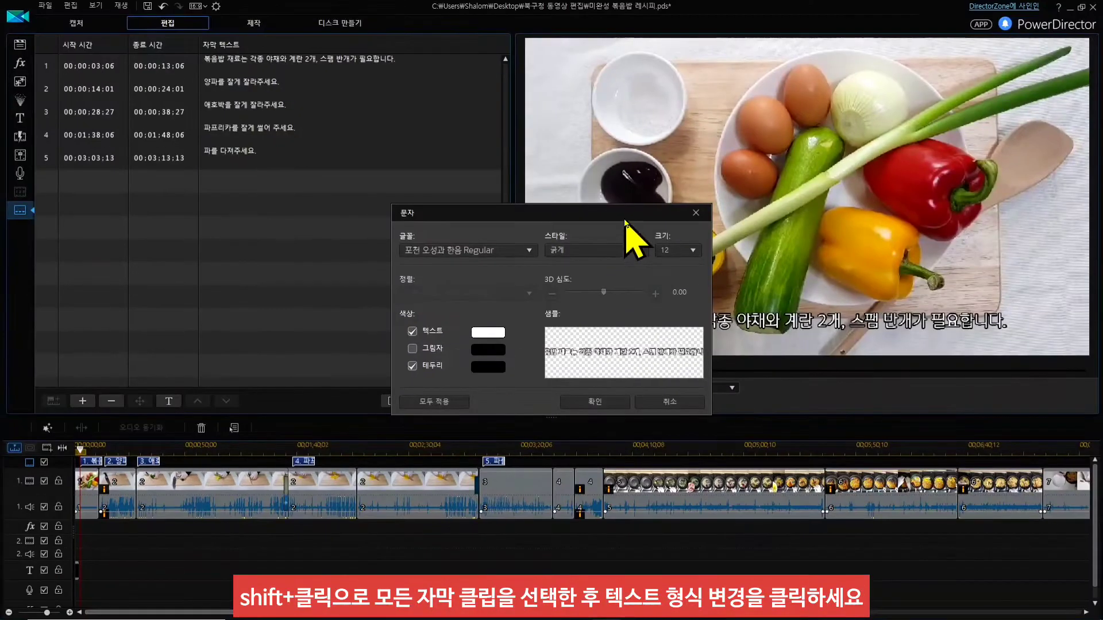
Choose the font 여기어때 잘난체 OTF for the selected subtitles.
drag(628, 217, 459, 256)
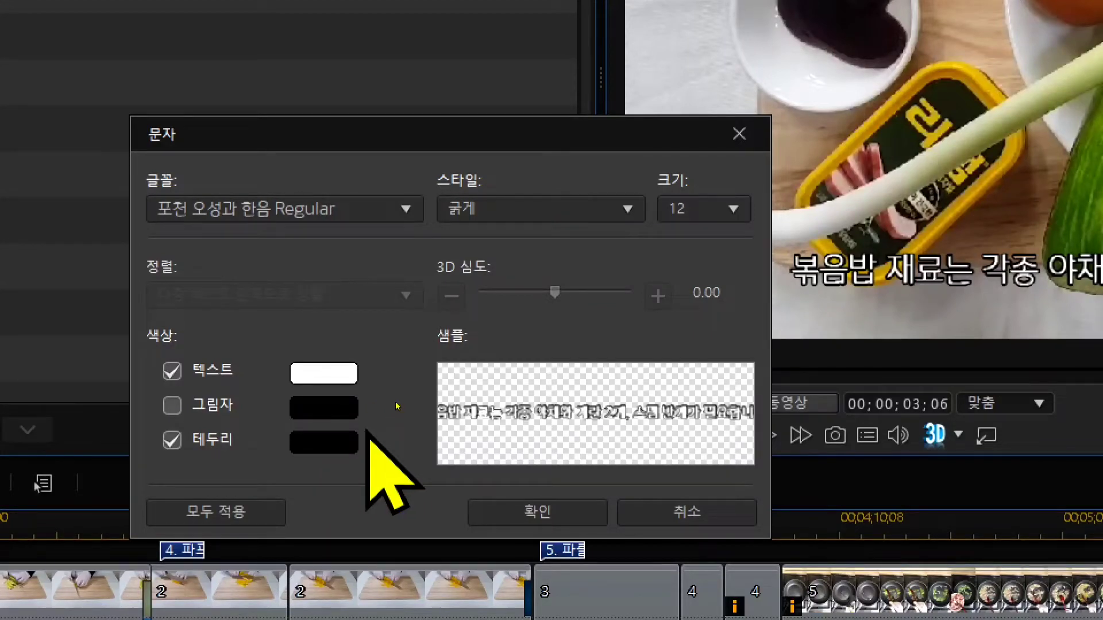
click(371, 210)
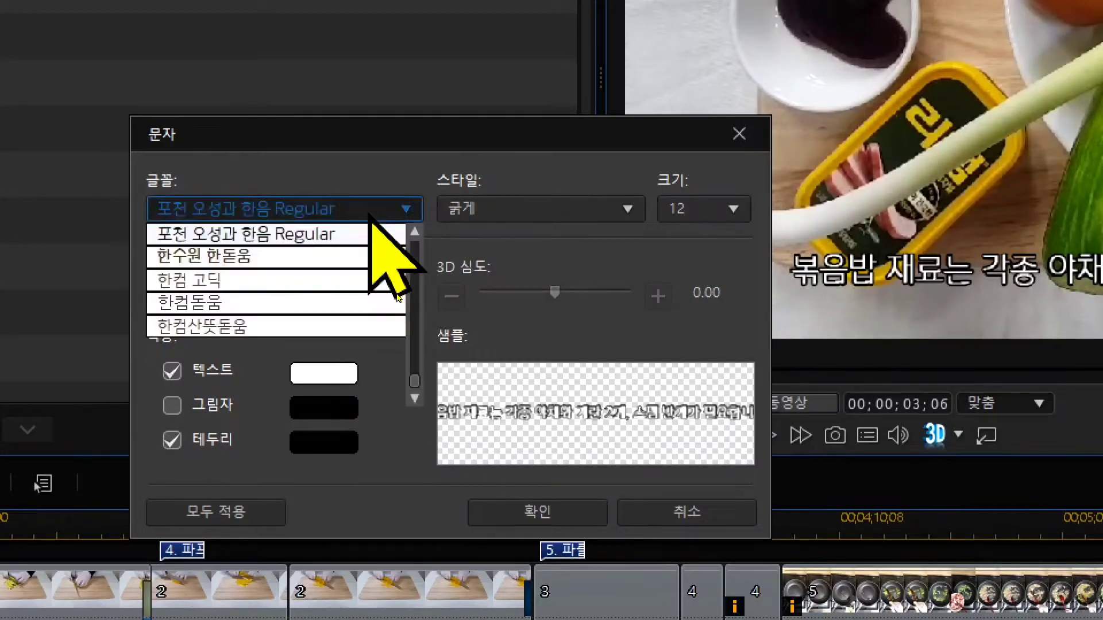
scroll(350, 344, down, 2)
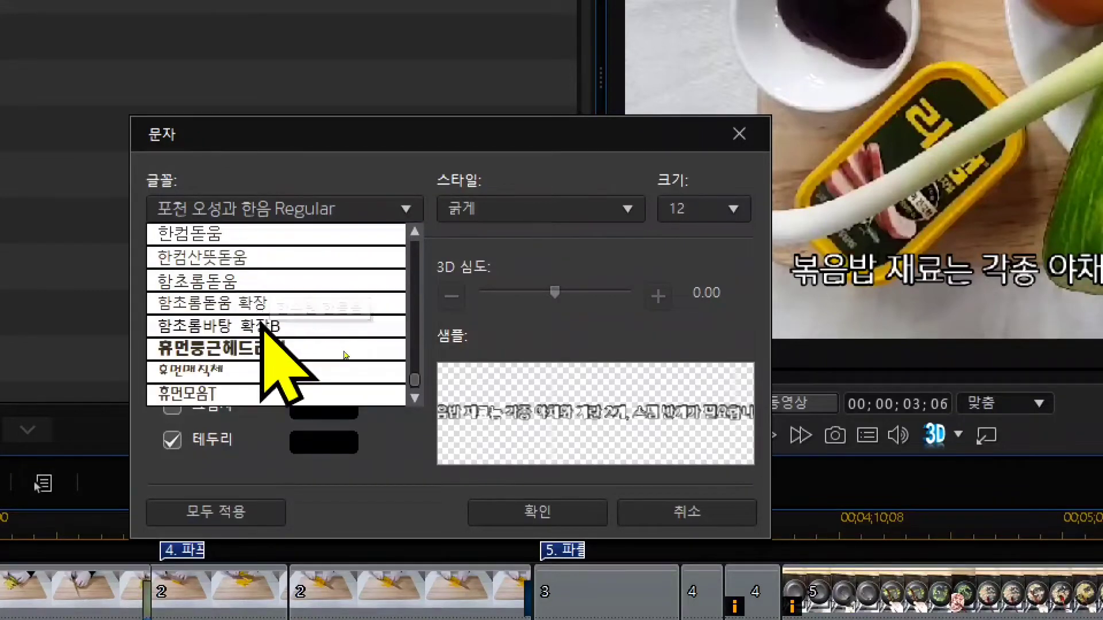
scroll(345, 367, down, 2)
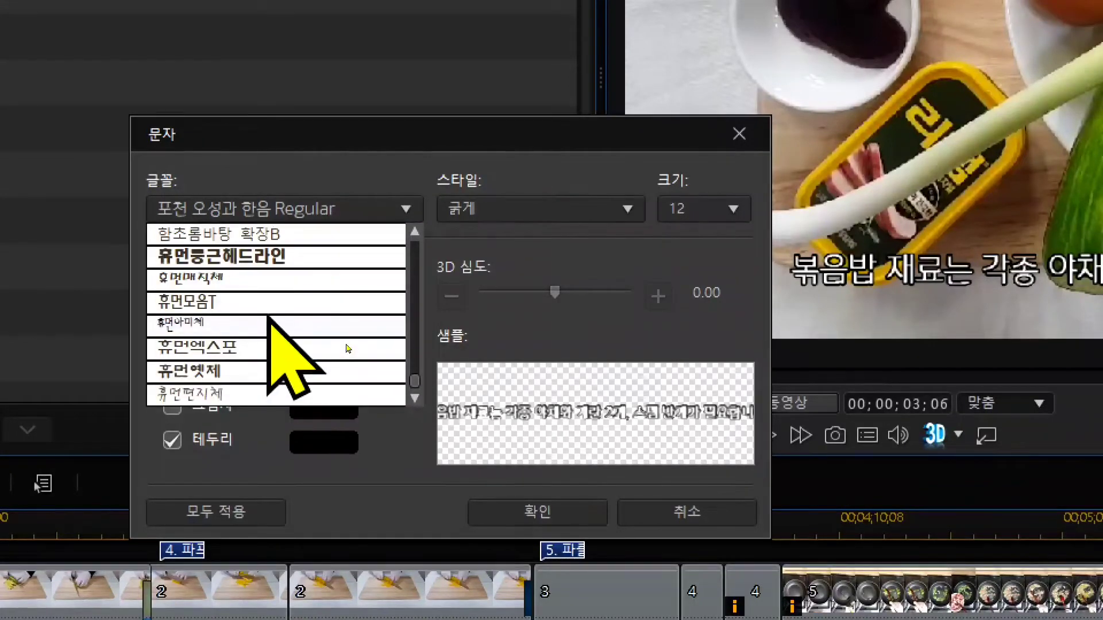
scroll(346, 354, up, 1)
scroll(347, 351, up, 6)
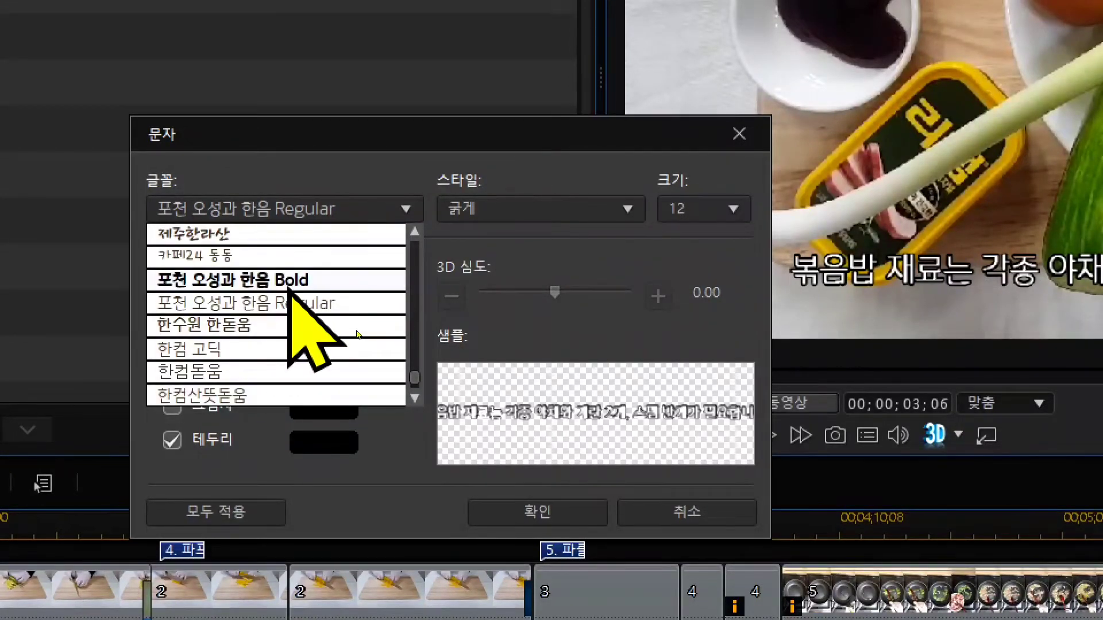
scroll(281, 322, up, 2)
scroll(296, 319, down, 1)
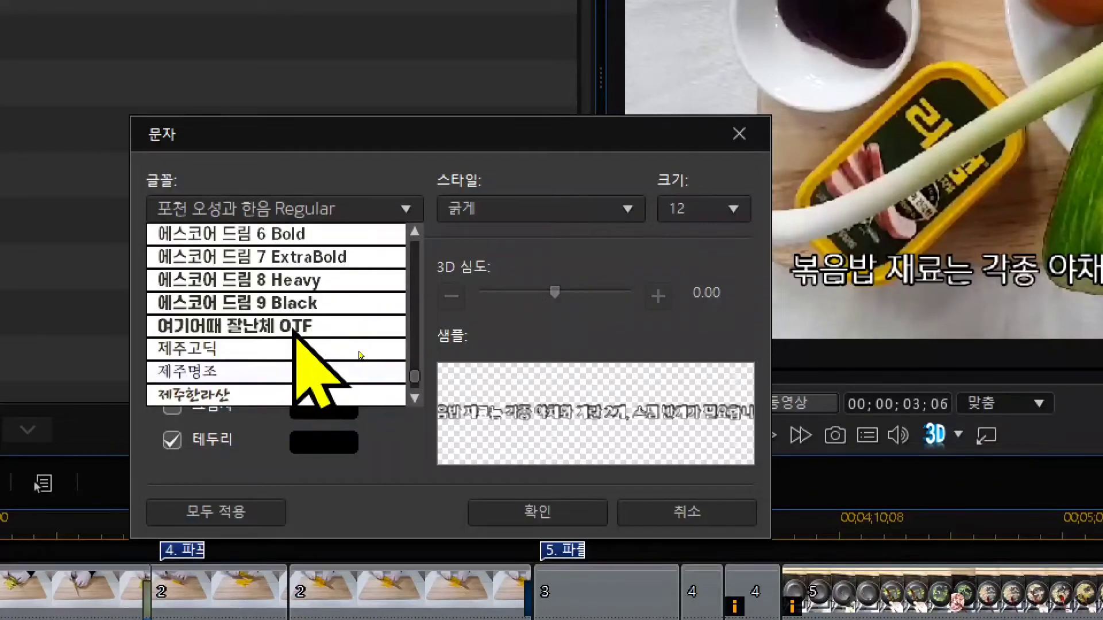
click(296, 322)
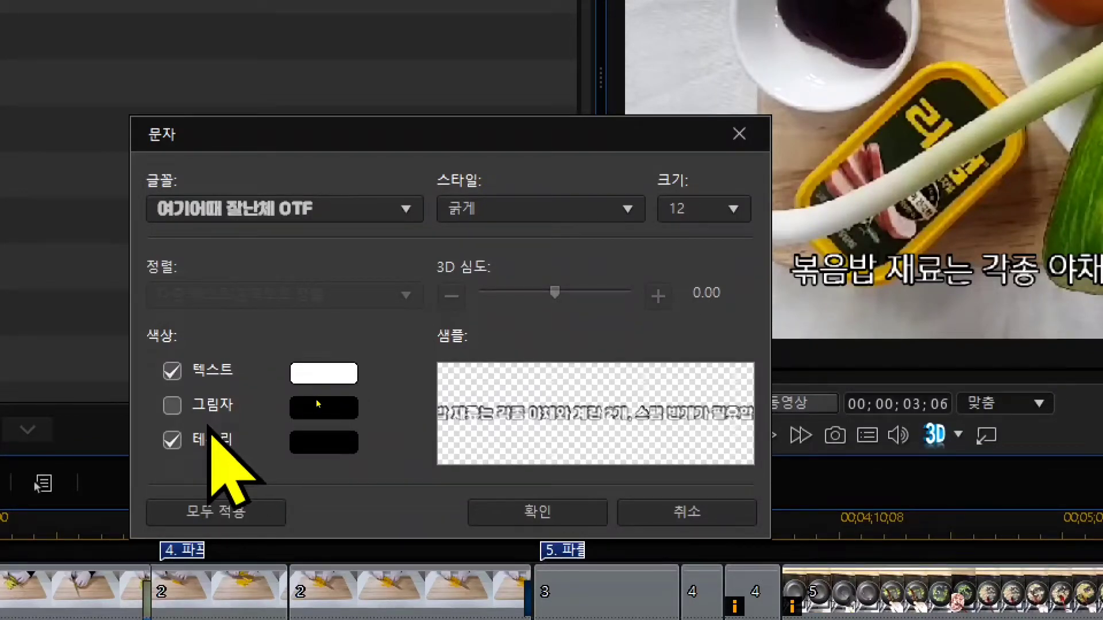
Set the selected subtitles' text size to 11, turn off their border (테두리), and apply the format.
click(702, 209)
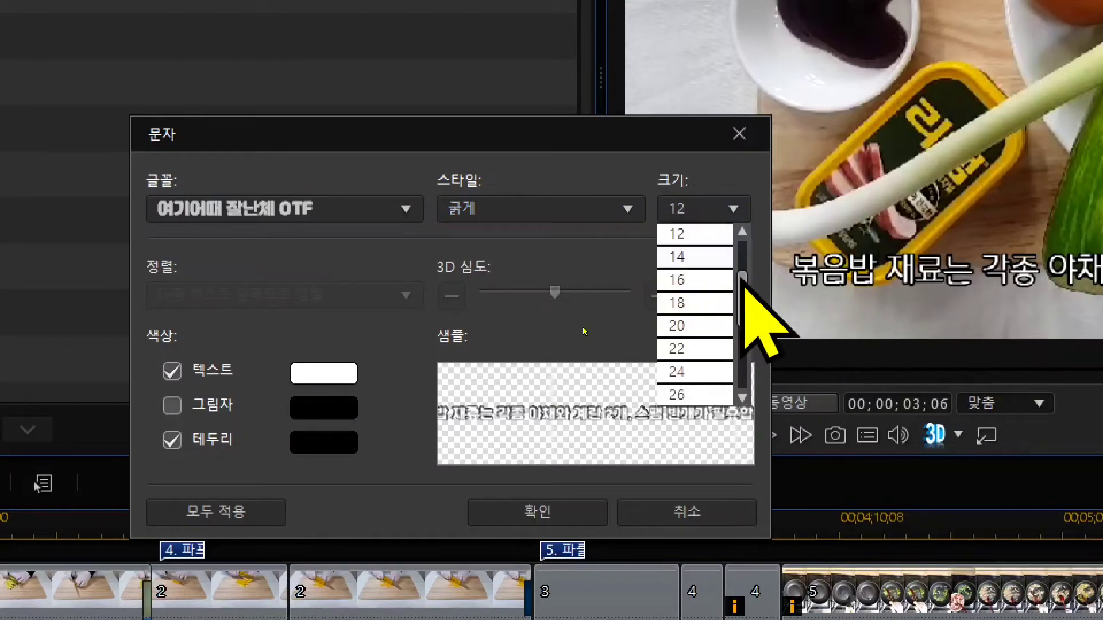
scroll(720, 281, up, 1)
click(712, 255)
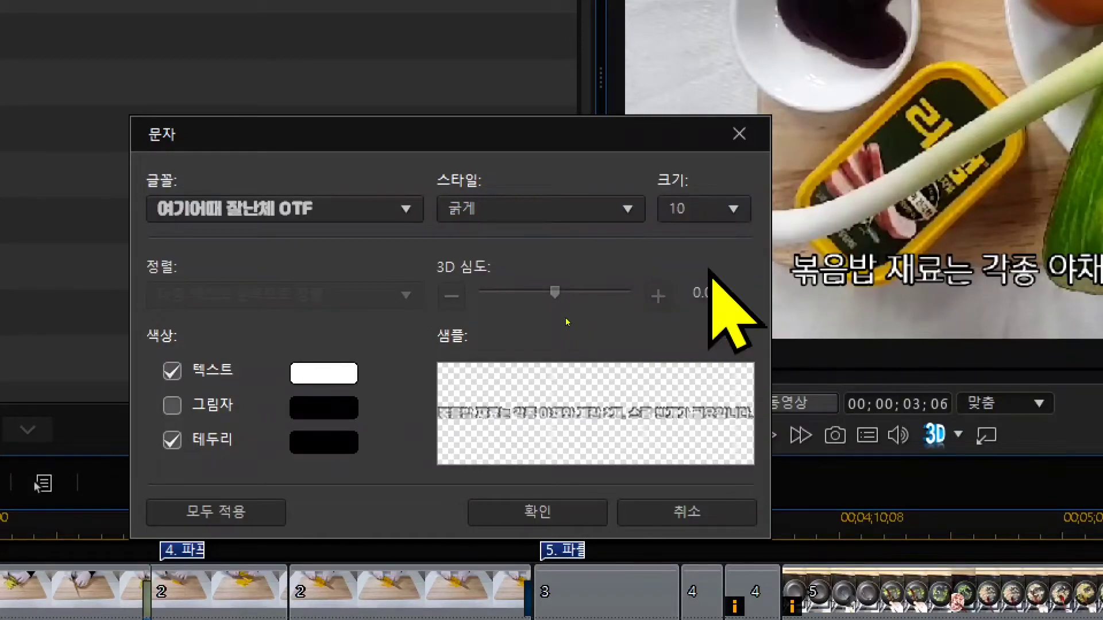
click(706, 209)
click(705, 251)
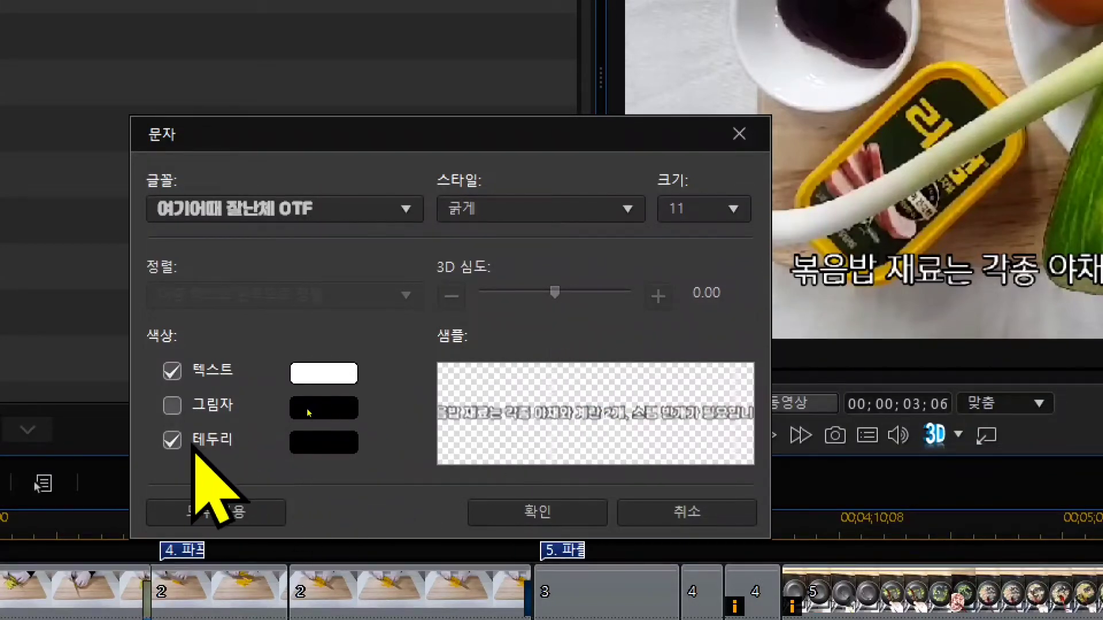
click(172, 440)
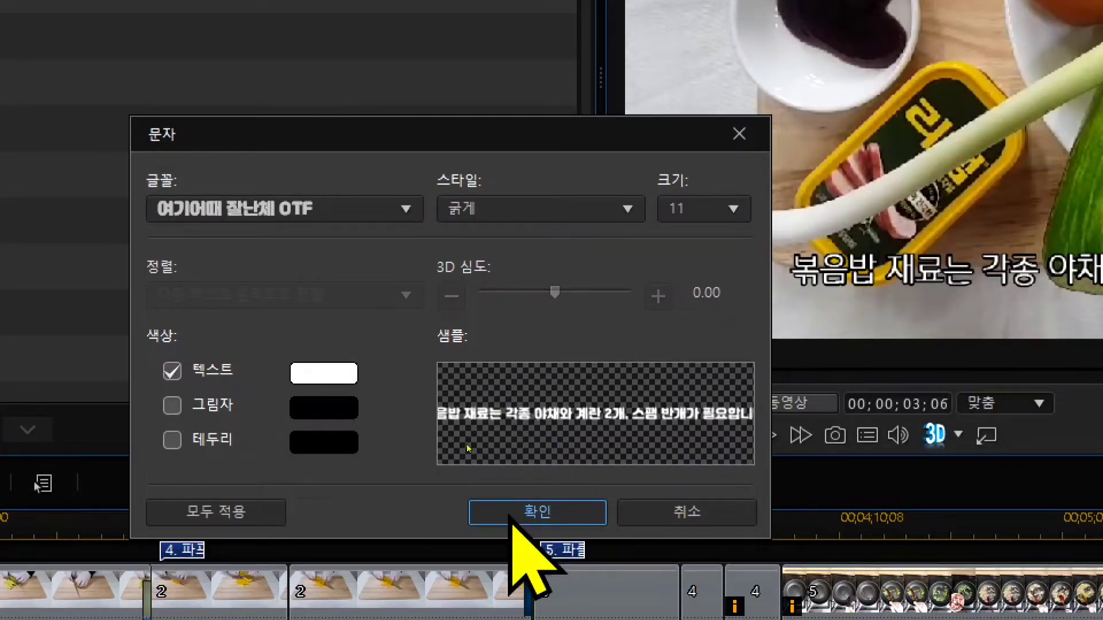
click(511, 517)
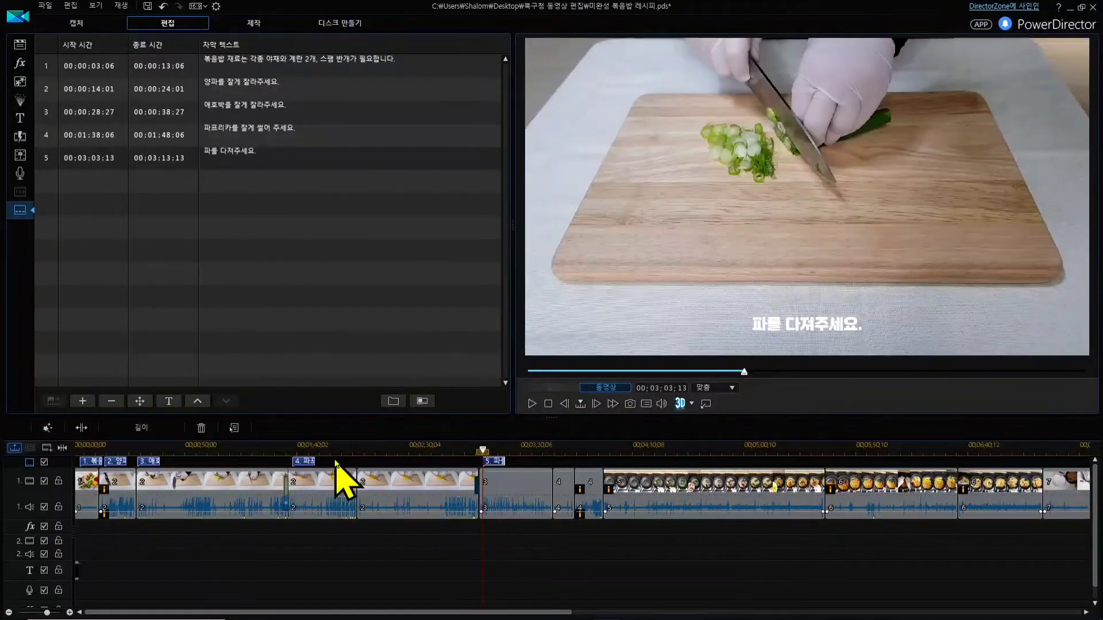
Preview each of the five subtitles over its shot to check the new text format.
click(304, 461)
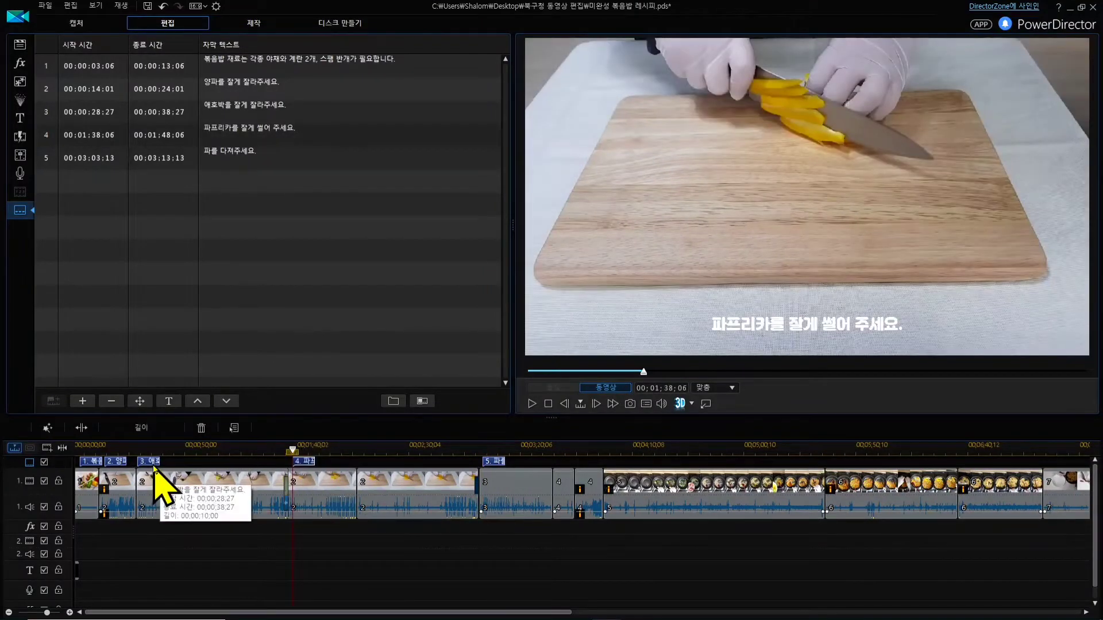
click(153, 463)
click(117, 461)
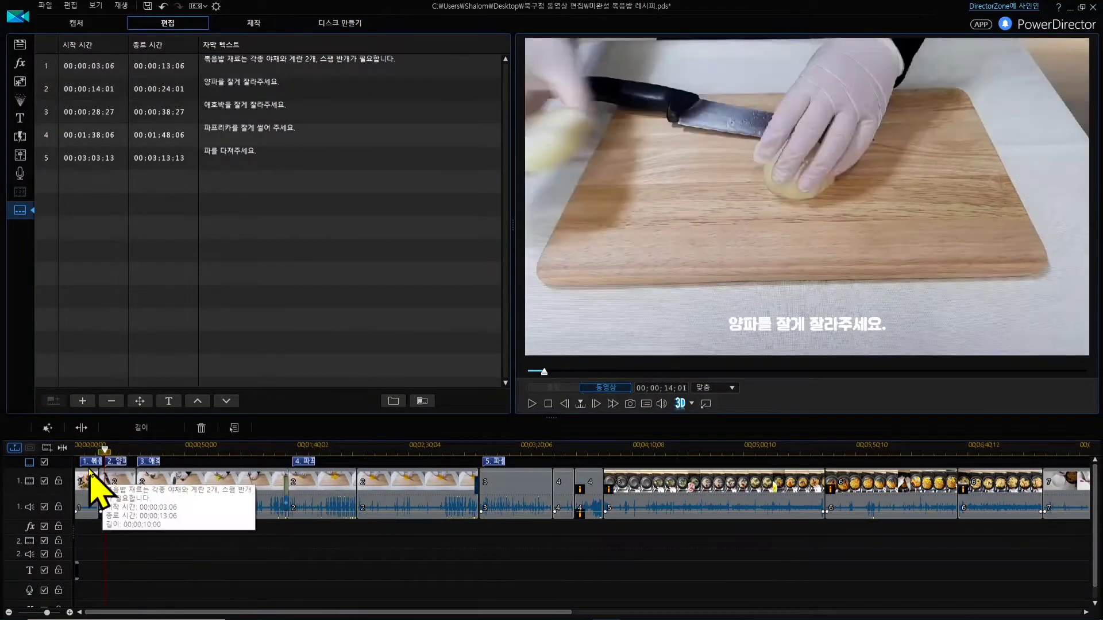
click(95, 463)
click(493, 462)
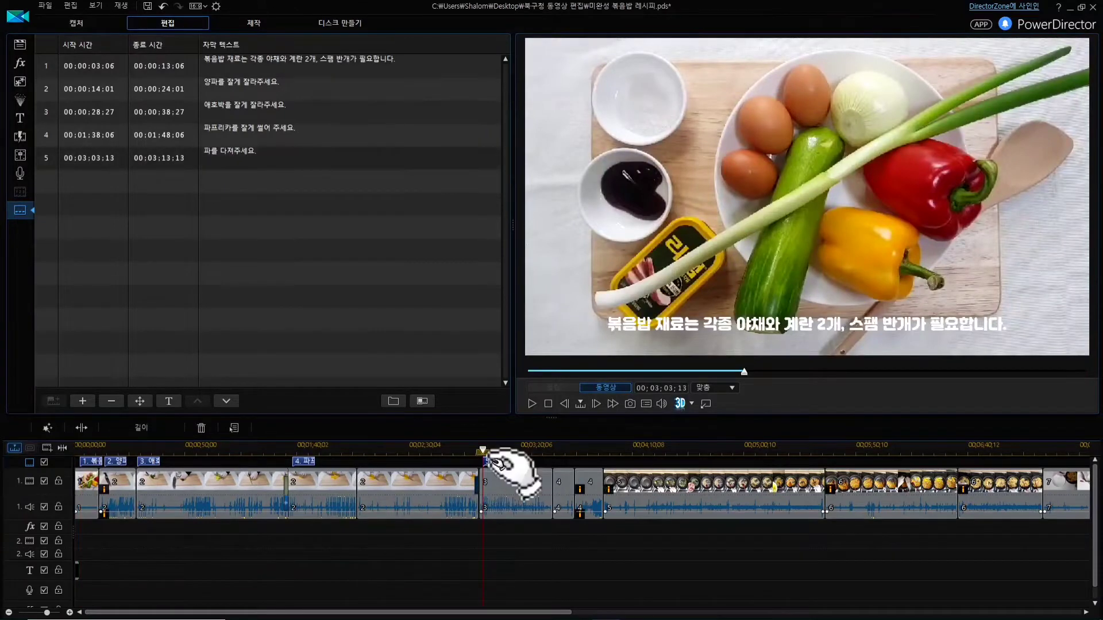
Trim the first subtitle to end at 00;00;11;01 with 다듬기 전용 and extend the second subtitle to end at 00;00;26;25.
click(89, 461)
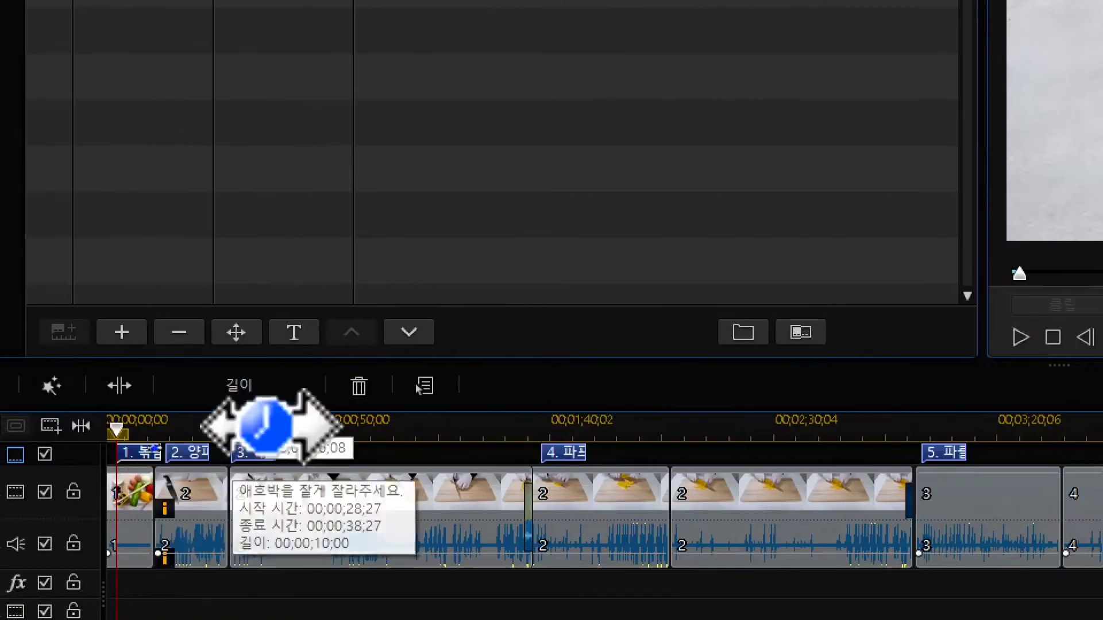
mouse_move(265, 425)
mouse_down()
mouse_move(148, 428)
mouse_move(850, 423)
mouse_move(561, 430)
mouse_move(640, 419)
mouse_up()
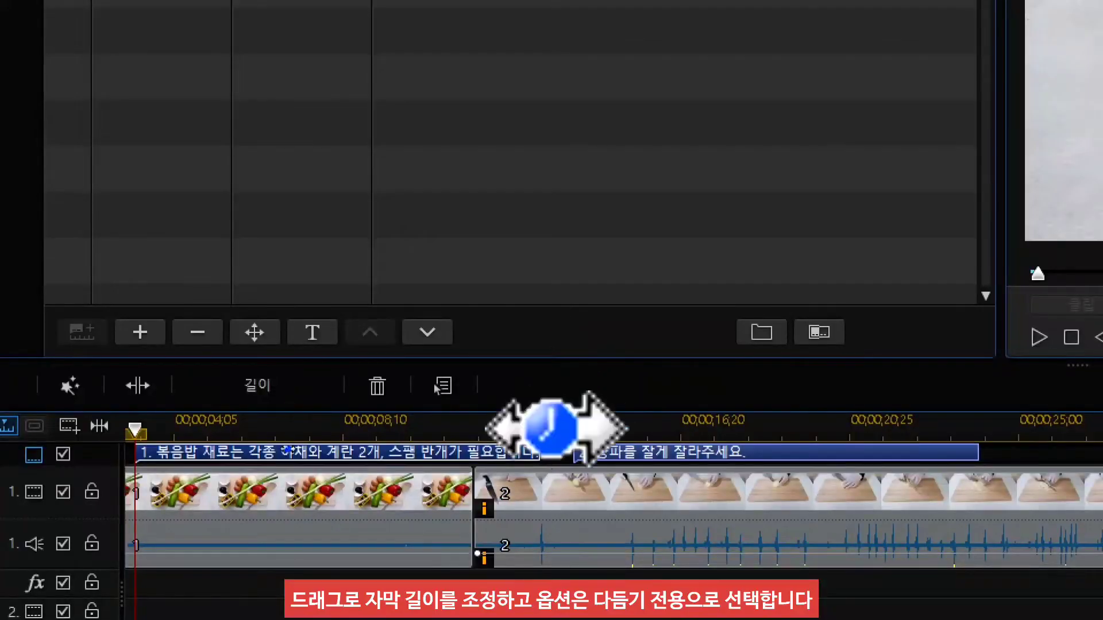
drag(540, 452, 540, 452)
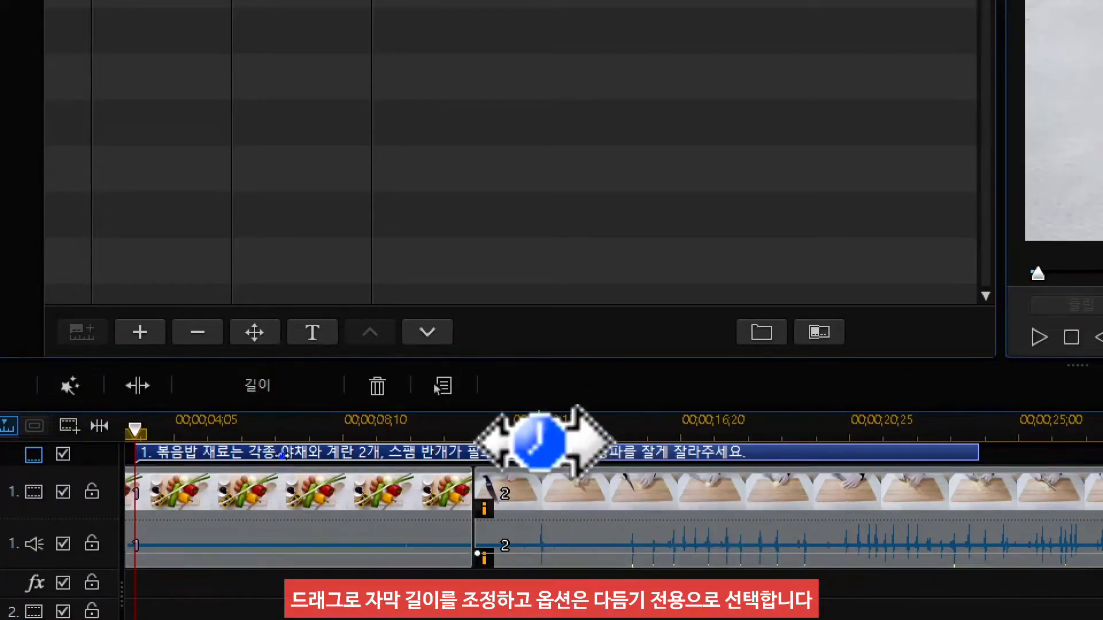
scroll(492, 443, down, 1)
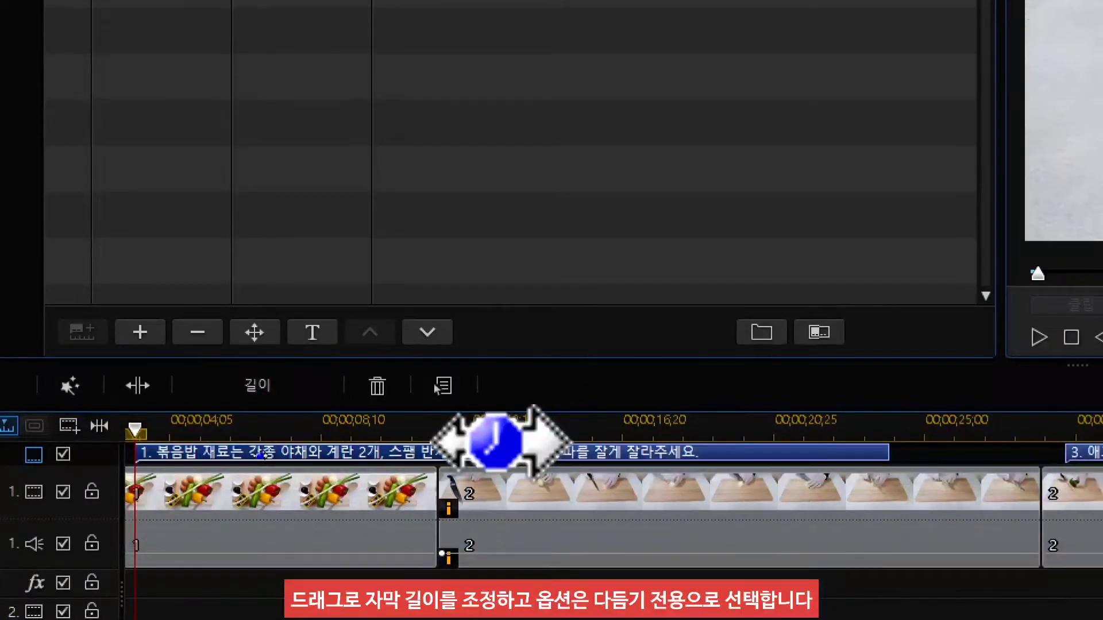
drag(494, 454, 419, 454)
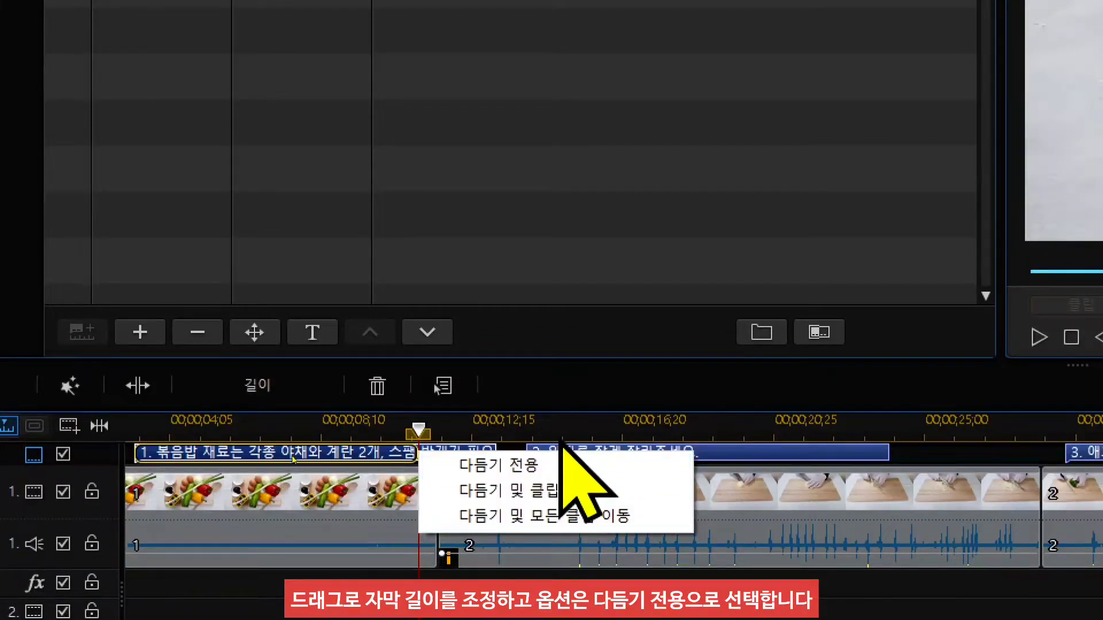
click(560, 466)
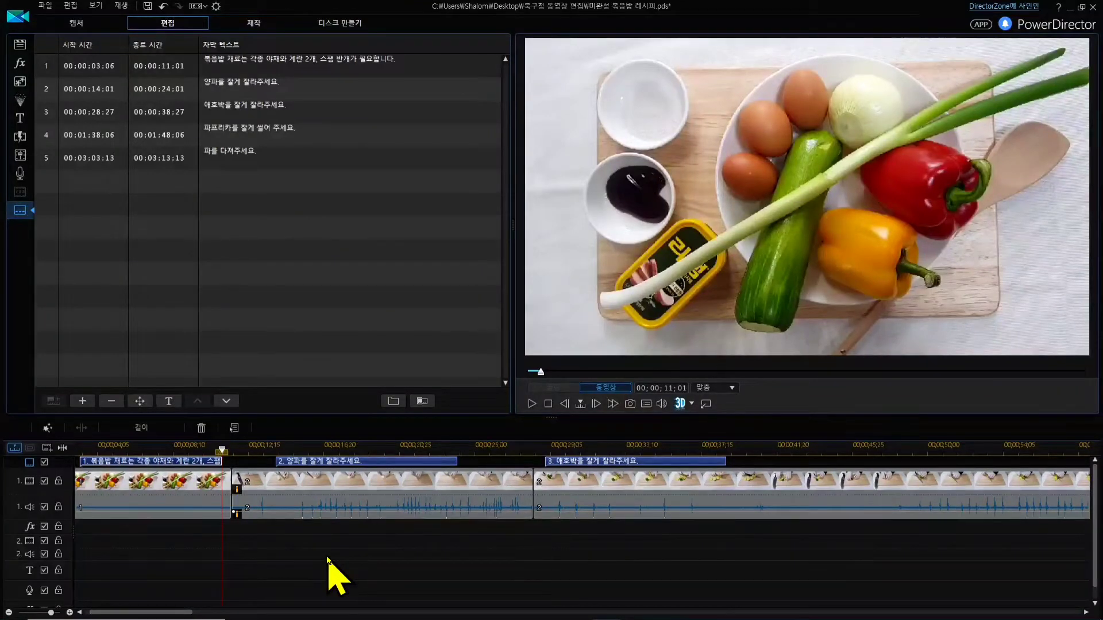
click(448, 460)
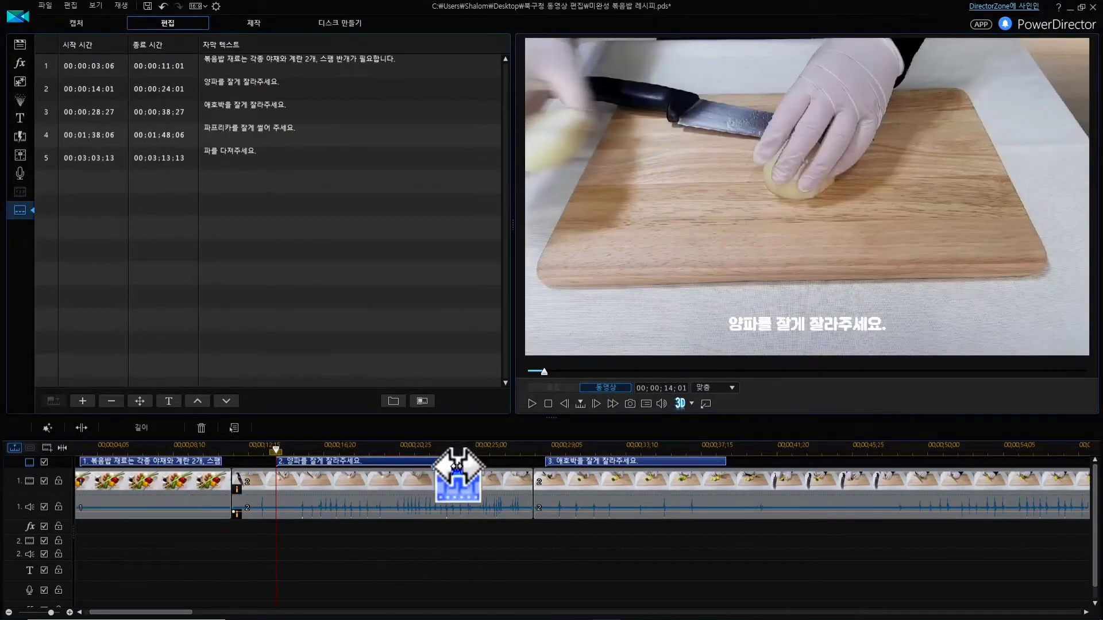
drag(456, 467, 507, 466)
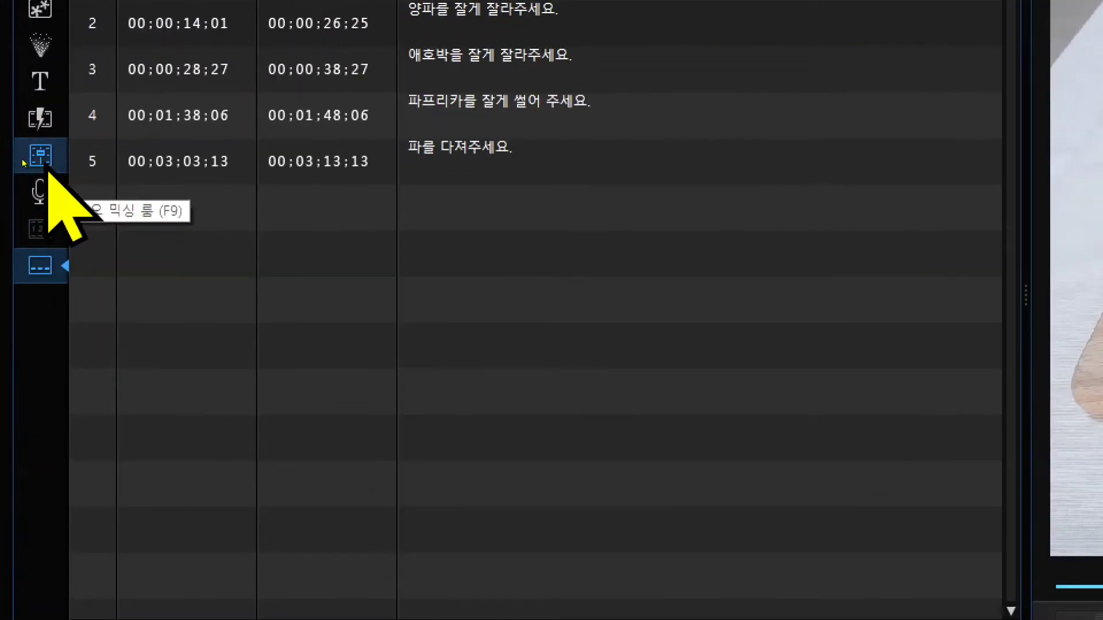
Open the audio mixing room and enlarge the height of audio track 1 in the timeline.
click(47, 166)
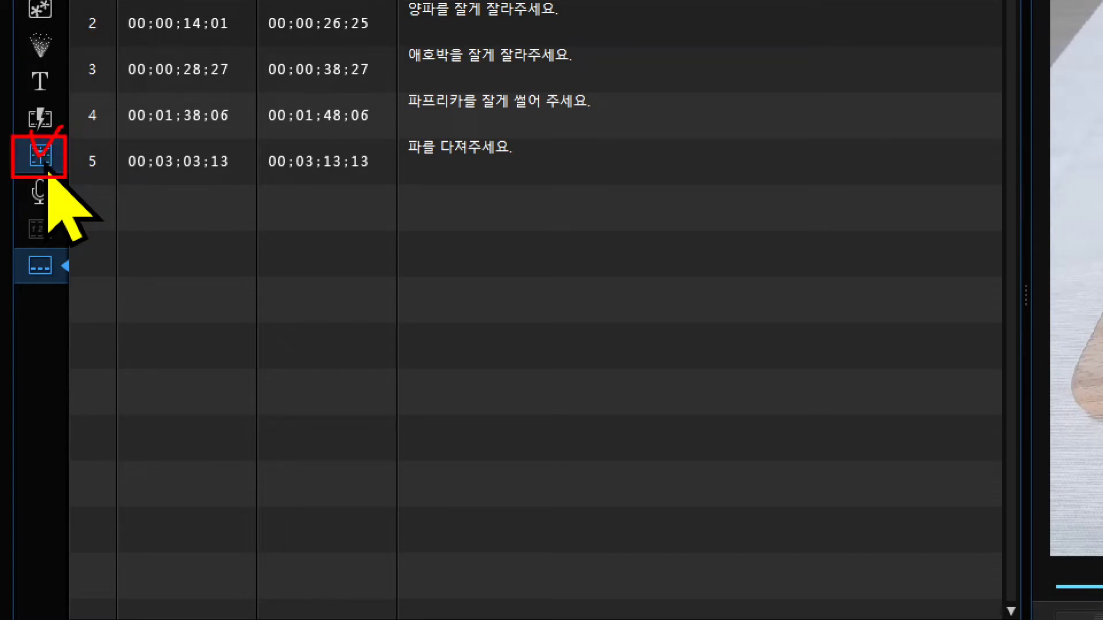
click(32, 169)
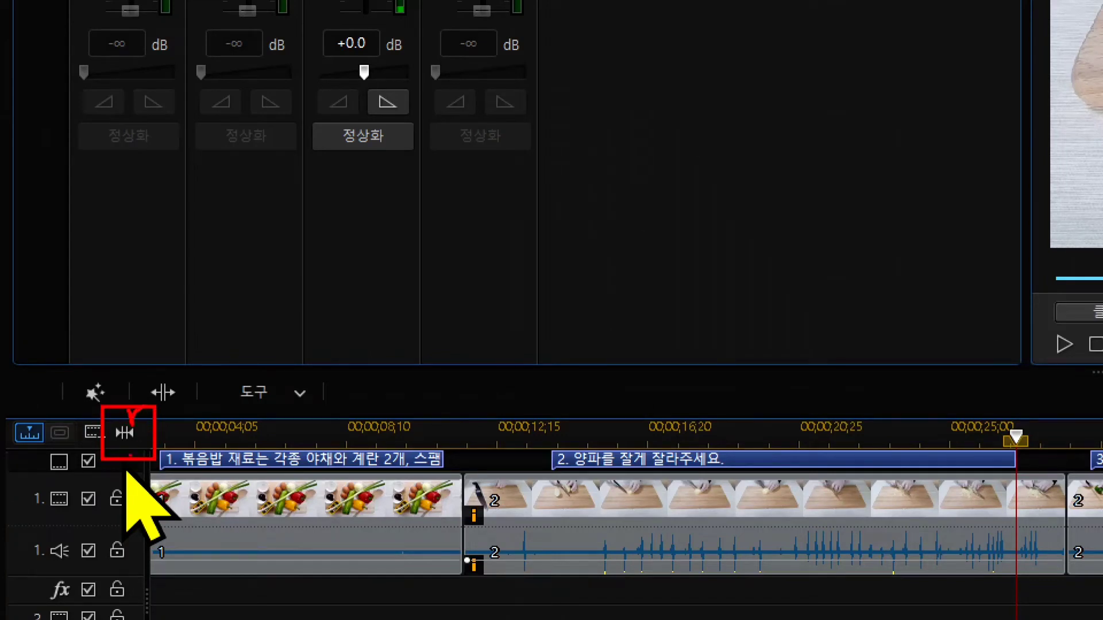
click(125, 433)
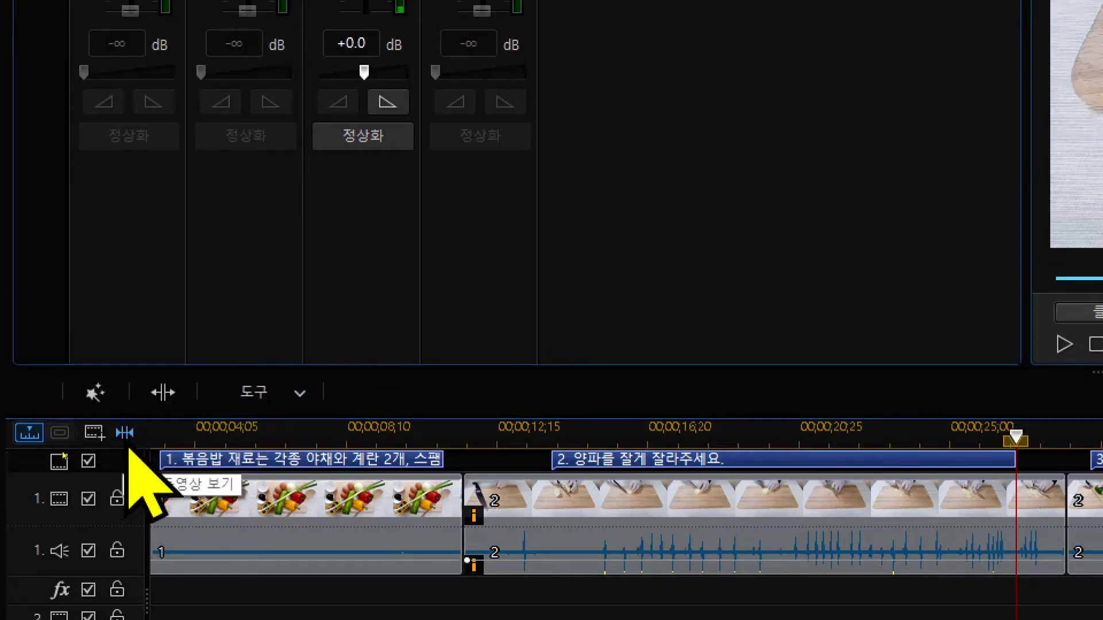
click(126, 439)
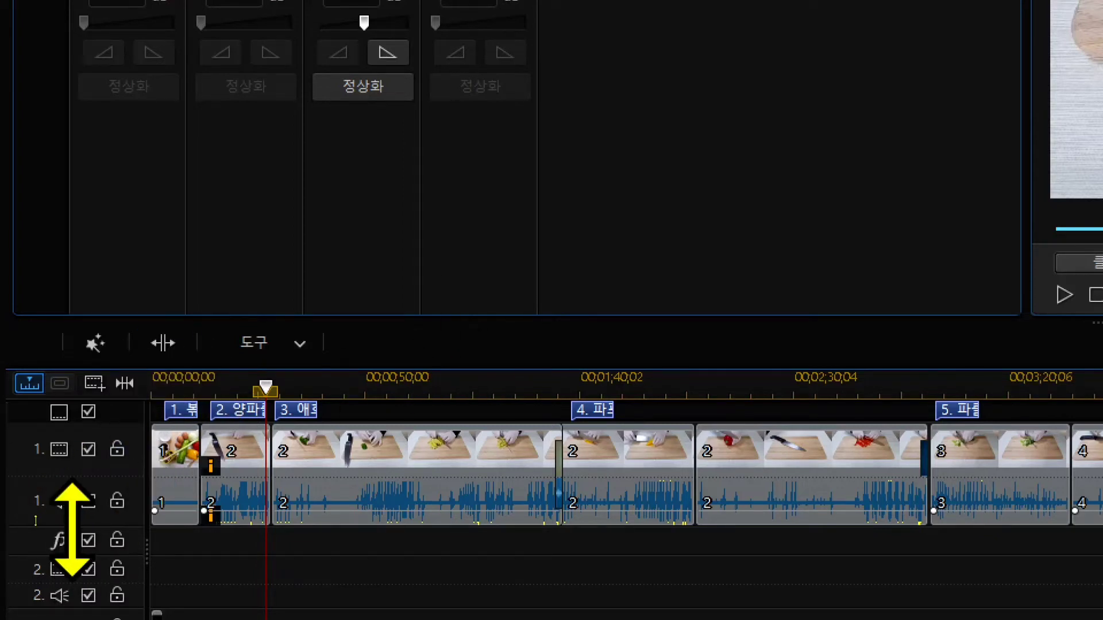
drag(71, 527, 71, 617)
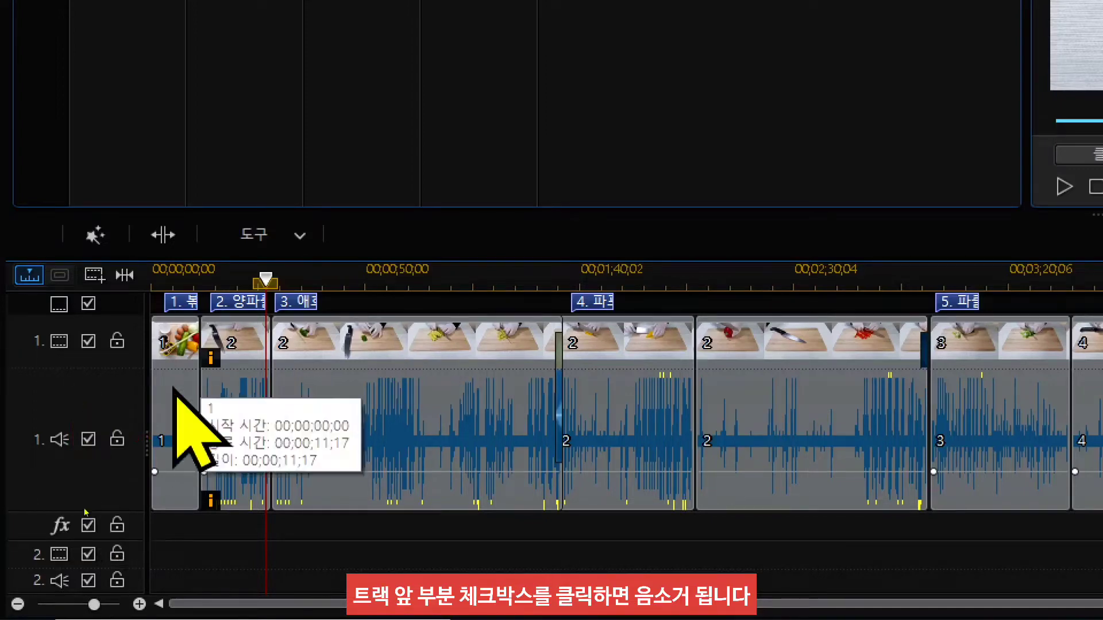
Try muting audio track 1 while playing the video, and re-enable the track's sound.
click(89, 441)
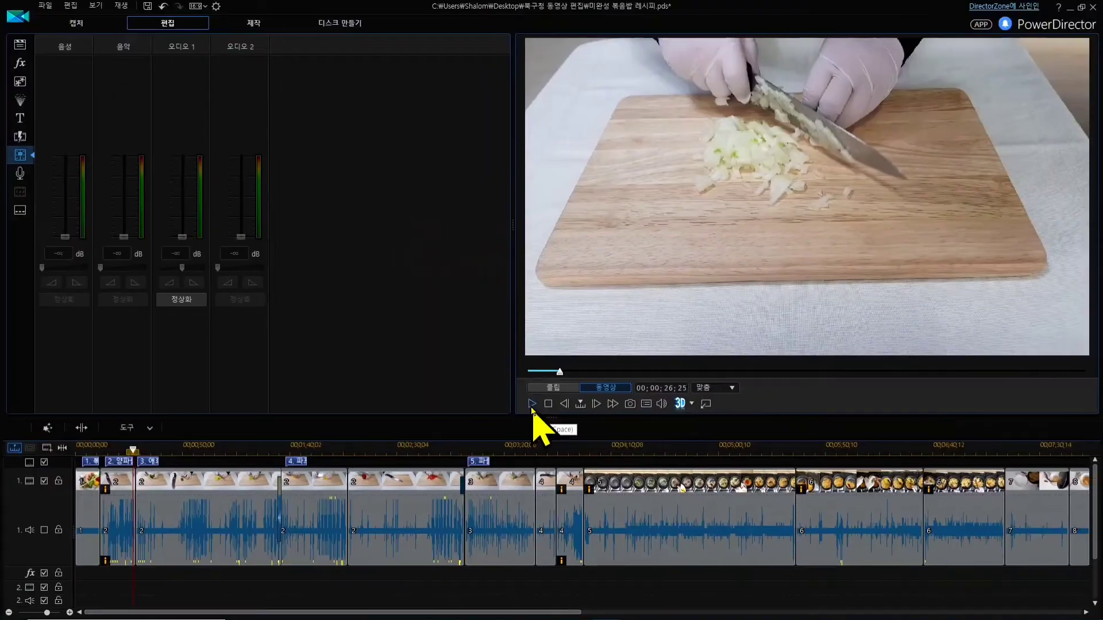
click(791, 186)
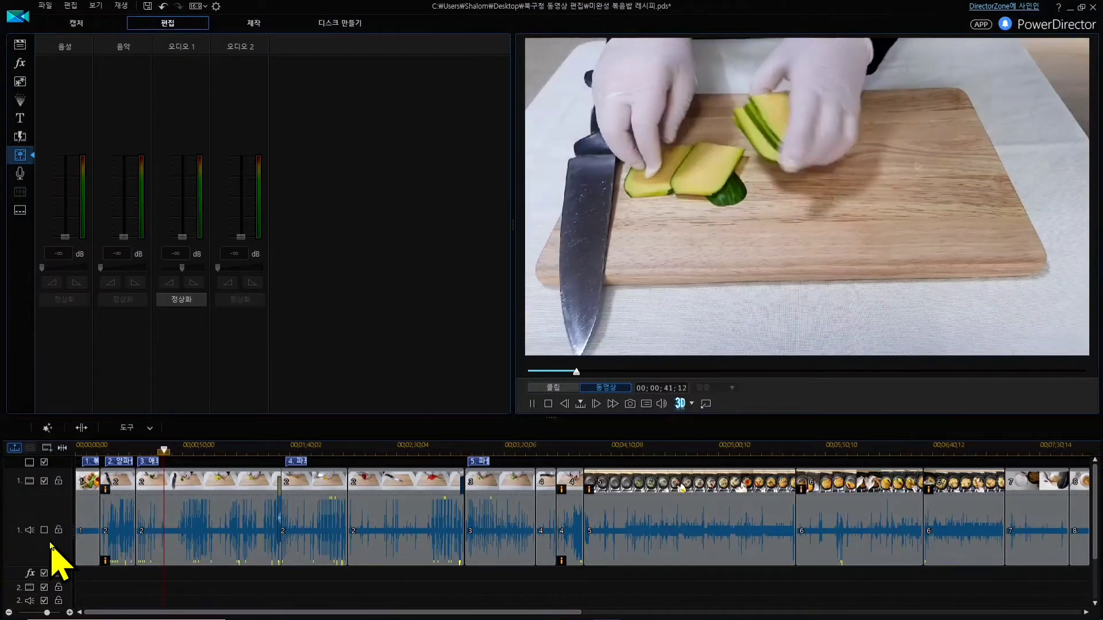
click(532, 404)
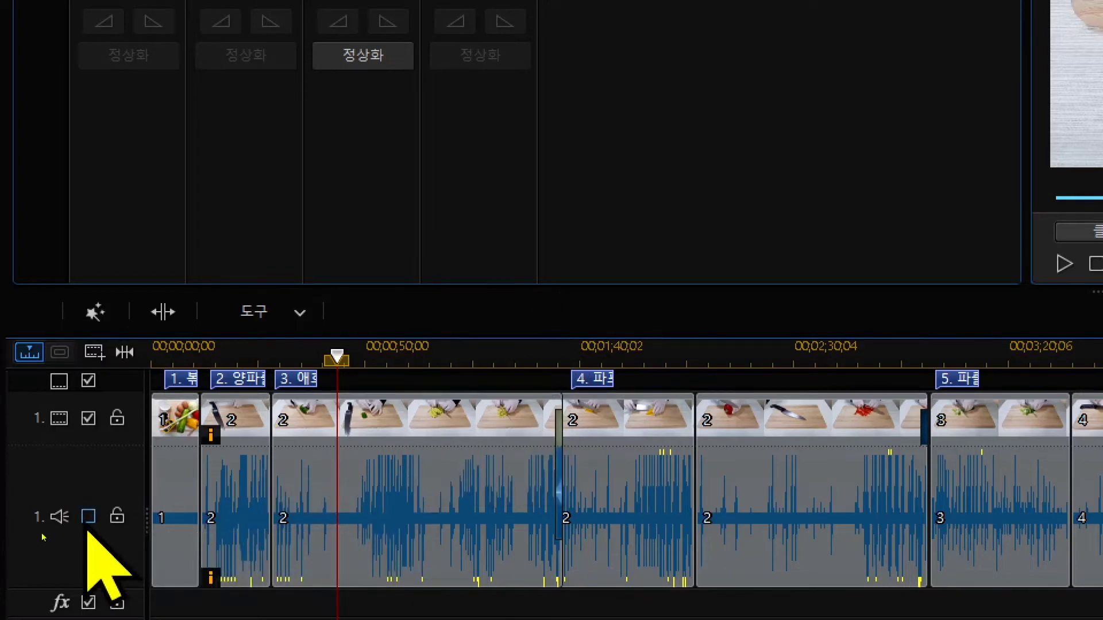
click(89, 518)
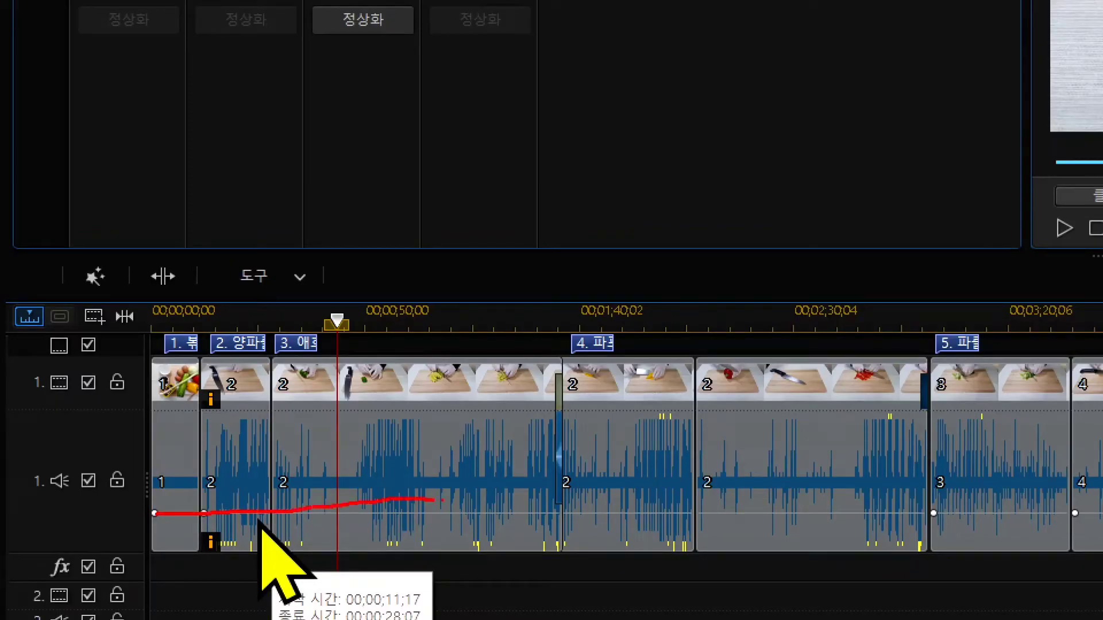
key(space)
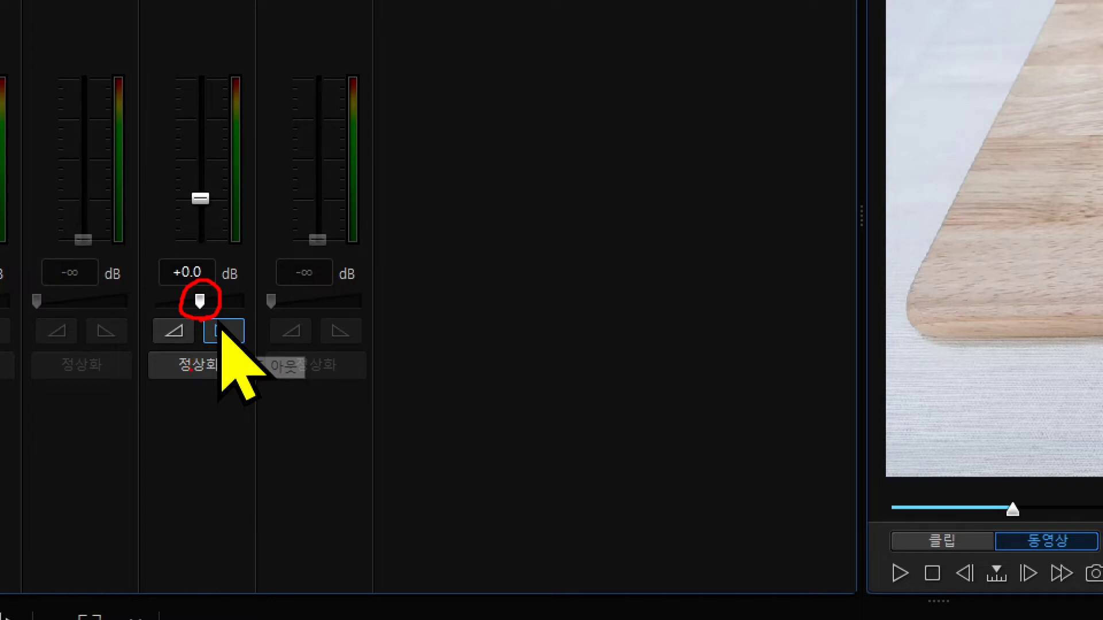
Try the 오디오 1 gain at maximum, back at 50, and at a lower level.
mouse_move(203, 311)
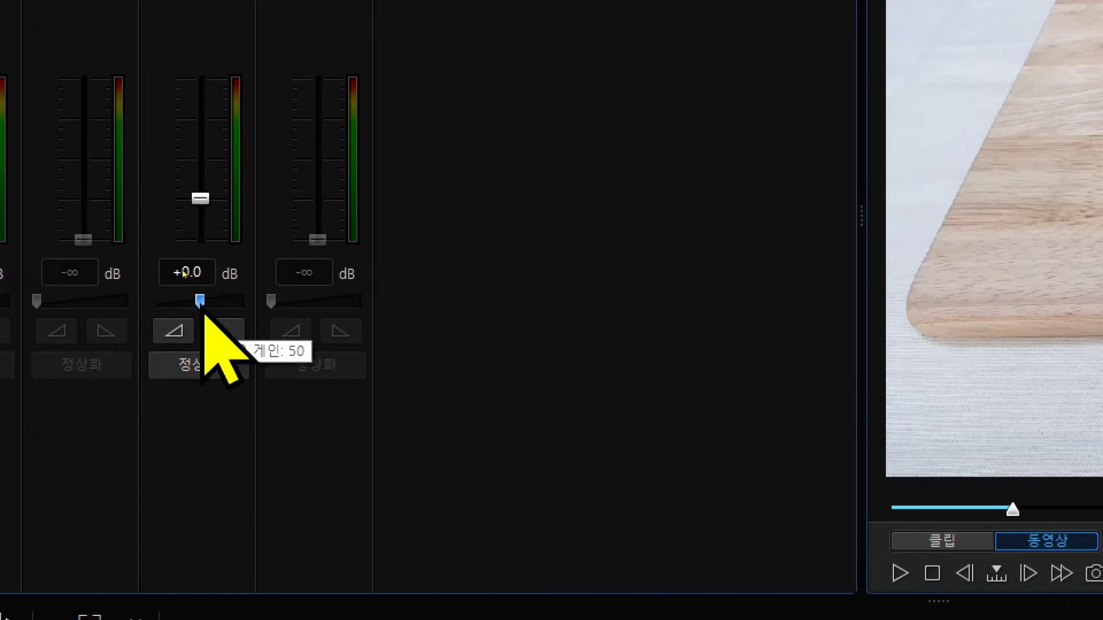
drag(201, 308, 249, 299)
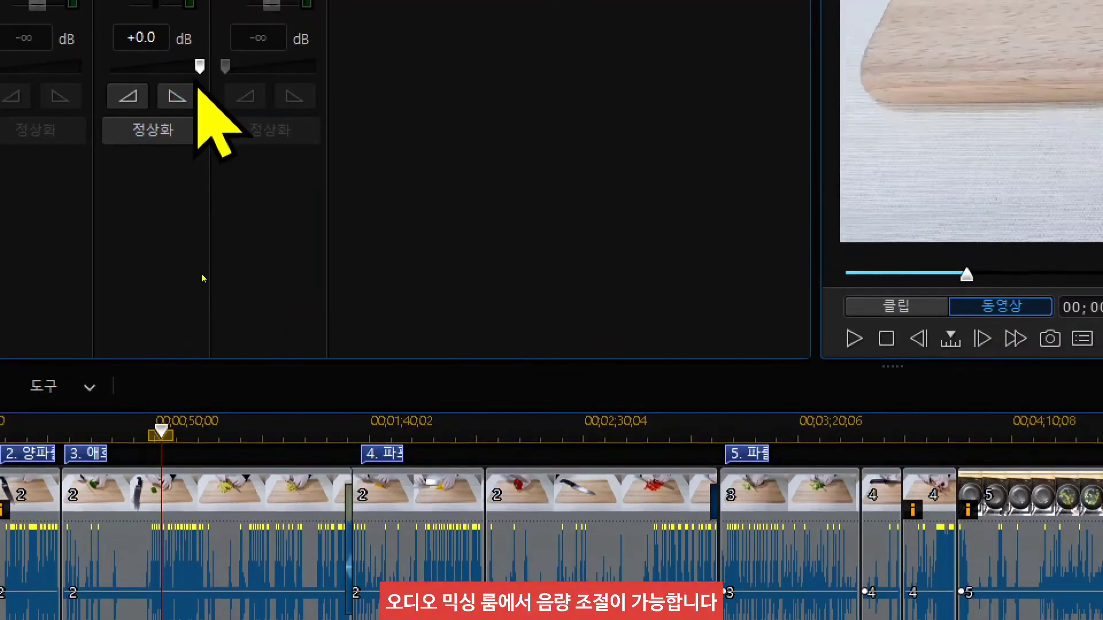
drag(200, 36, 173, 72)
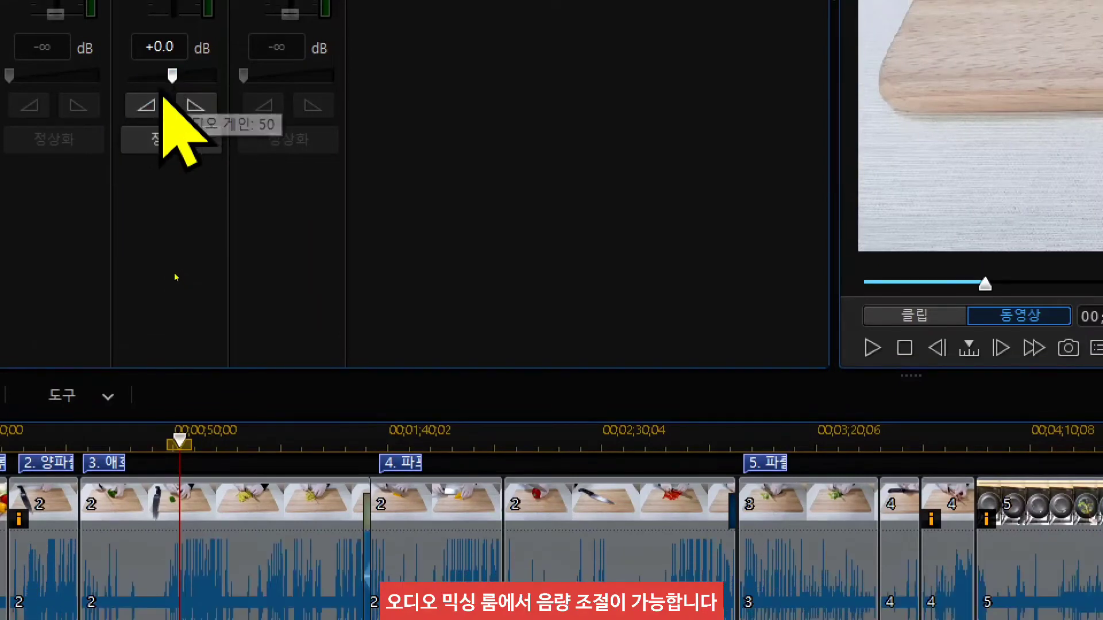
mouse_move(172, 100)
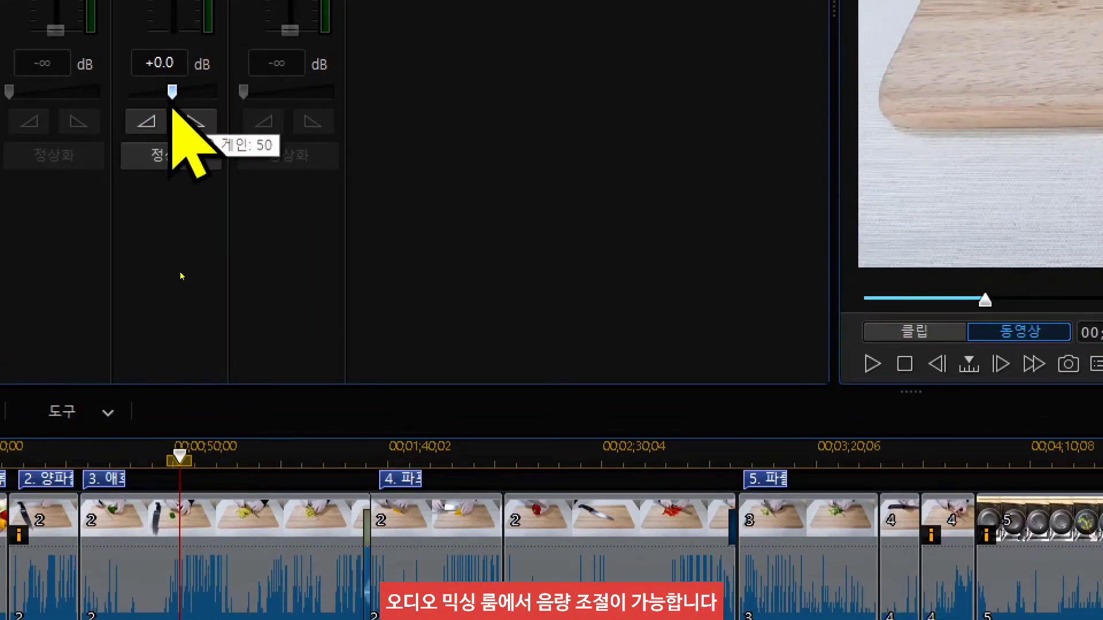
drag(172, 106, 149, 99)
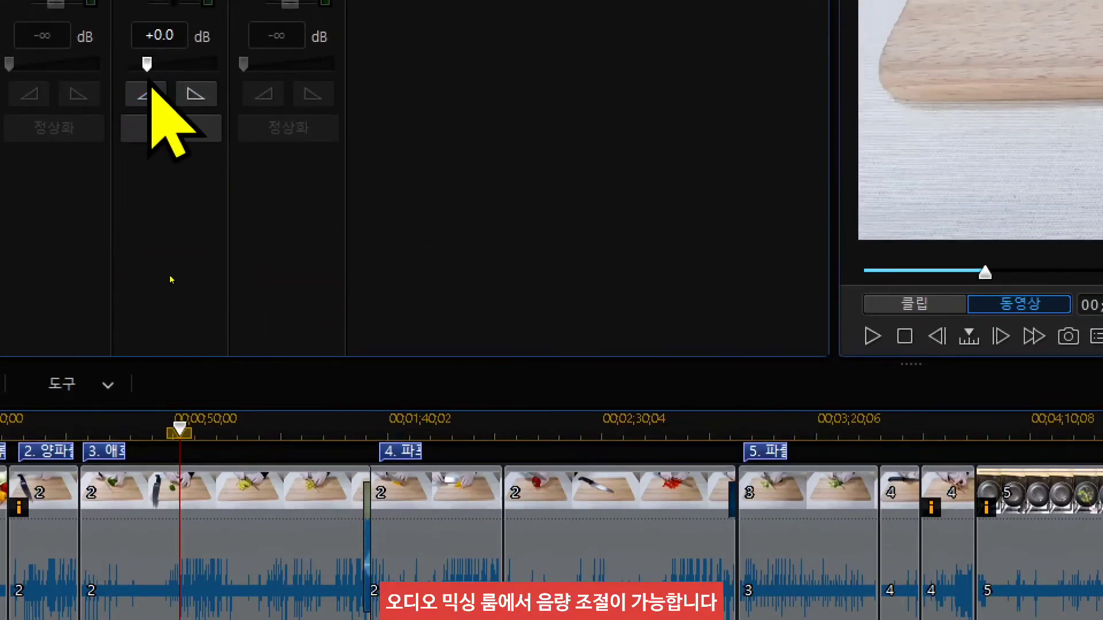
Play the video with the 오디오 1 gain at maximum, and lower the gain below the midpoint to compare the volume.
drag(147, 65, 204, 65)
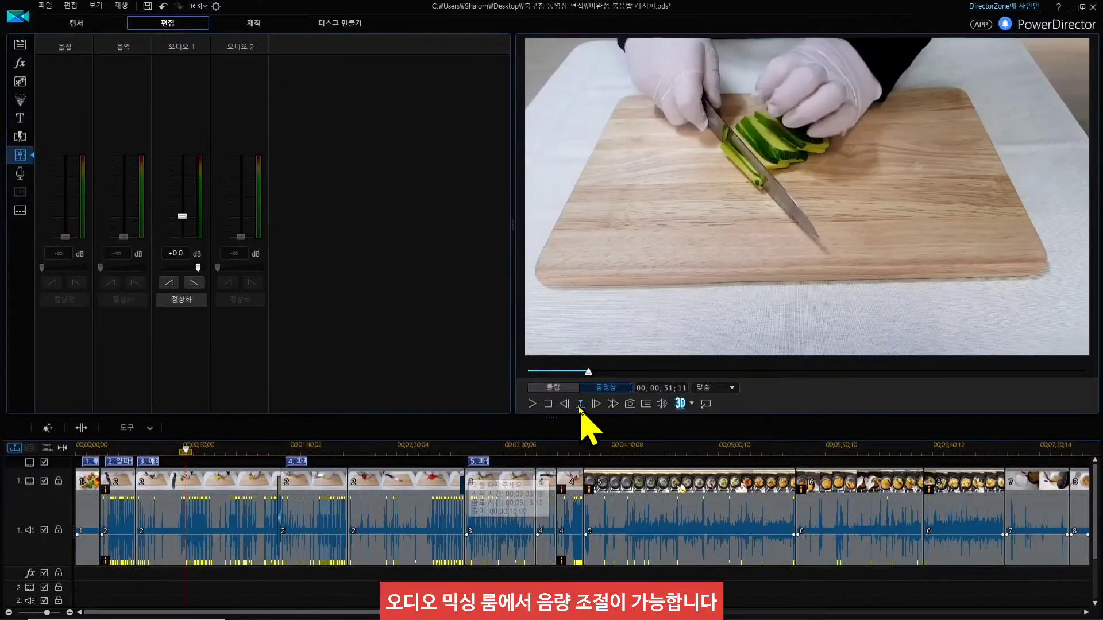
click(617, 368)
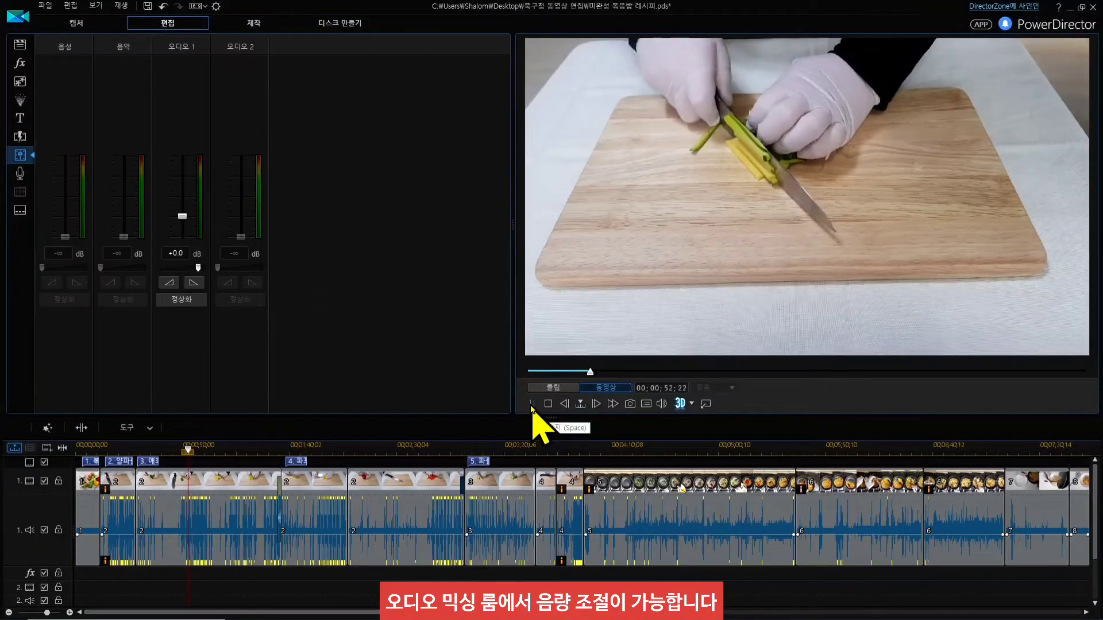
click(532, 405)
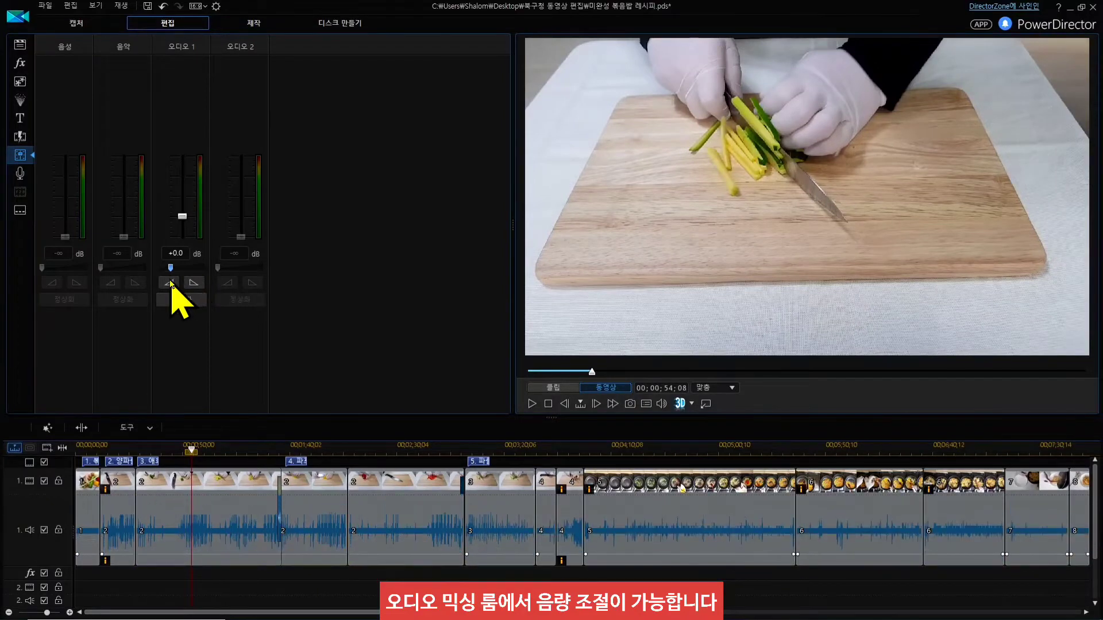
click(532, 404)
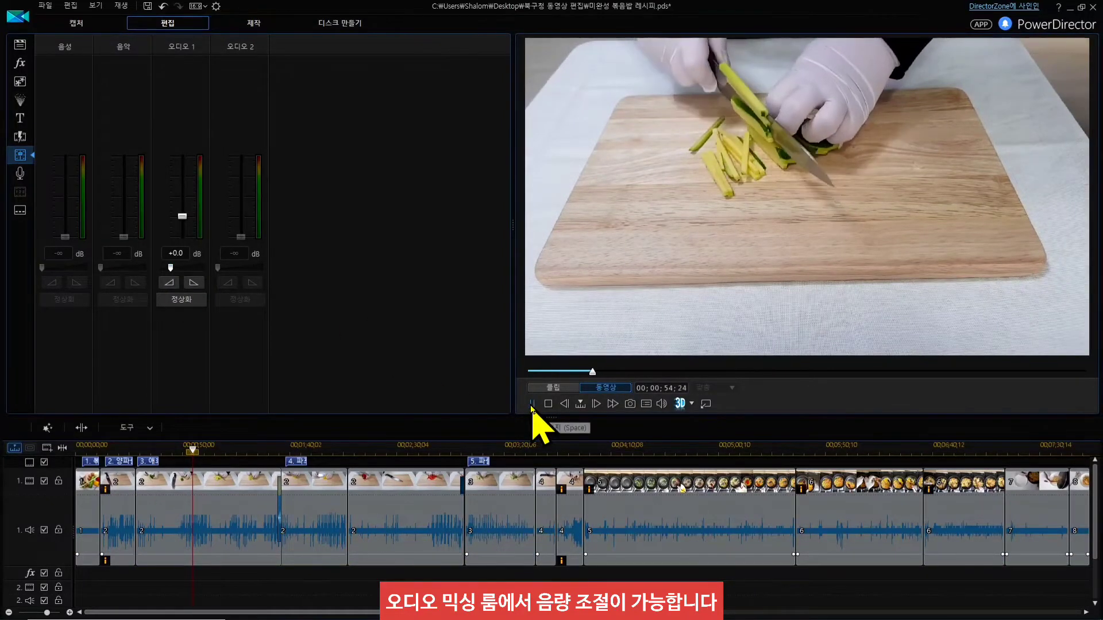
Pause the video, and reduce audio track 1's height while enlarging audio track 2's height in the timeline.
click(532, 404)
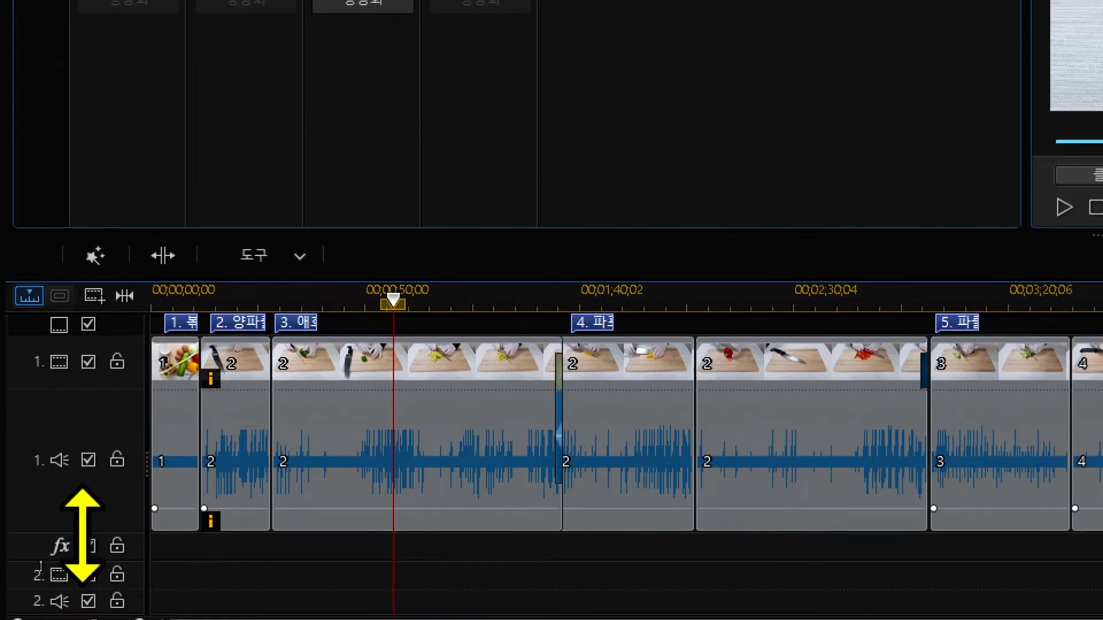
drag(41, 565, 46, 444)
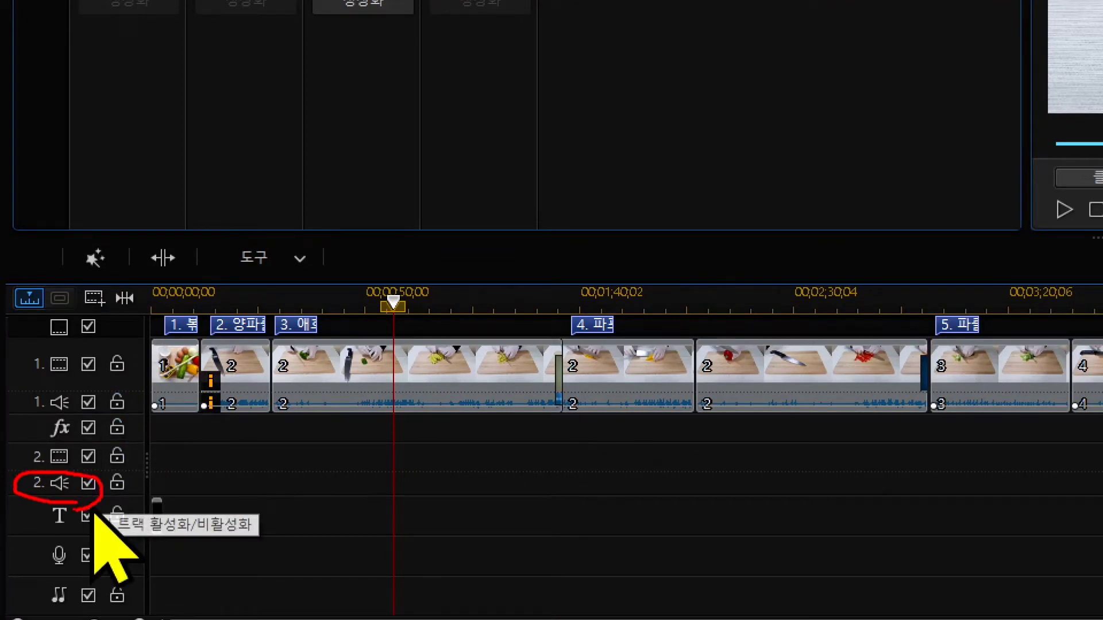
drag(98, 495, 99, 569)
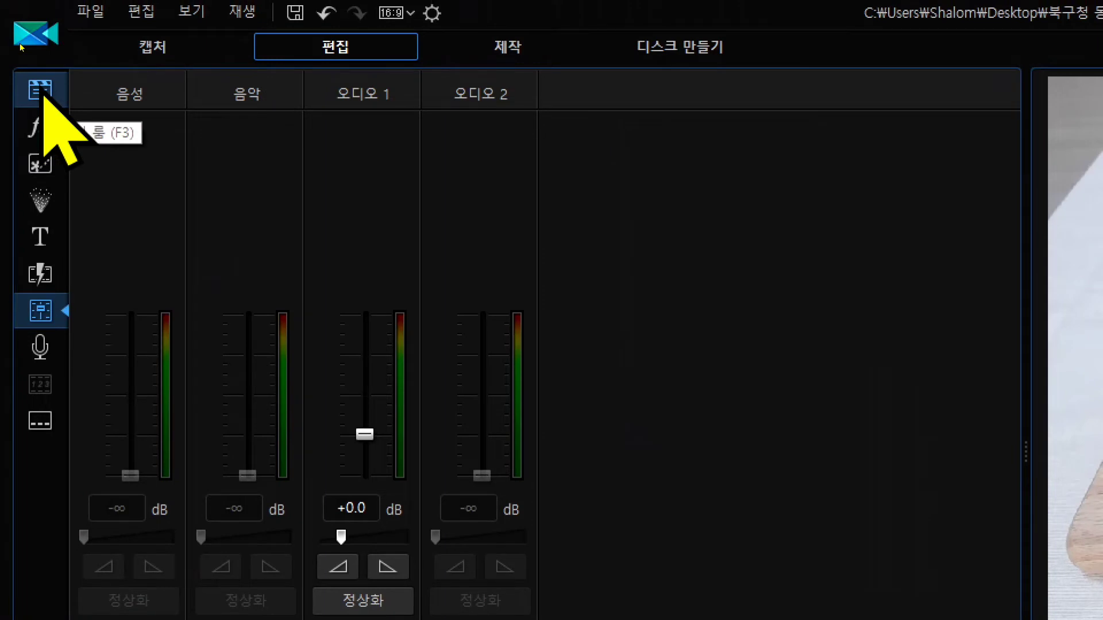
Start importing media files in the media room and browse to the 음악 자료 folder inside 북구청 동영상 편집.
click(41, 90)
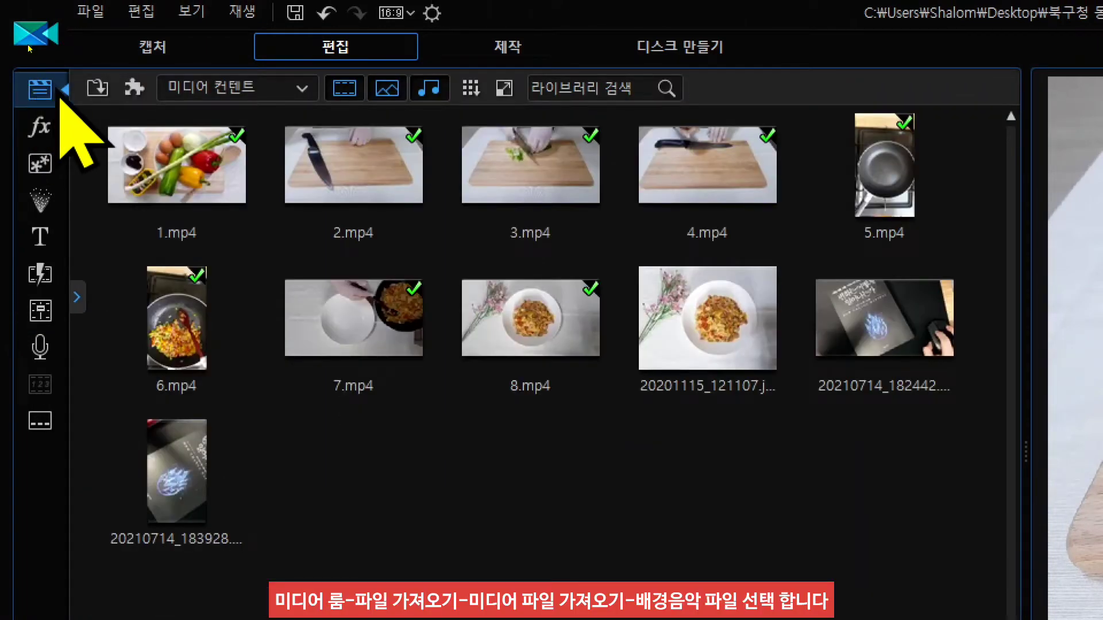
click(101, 94)
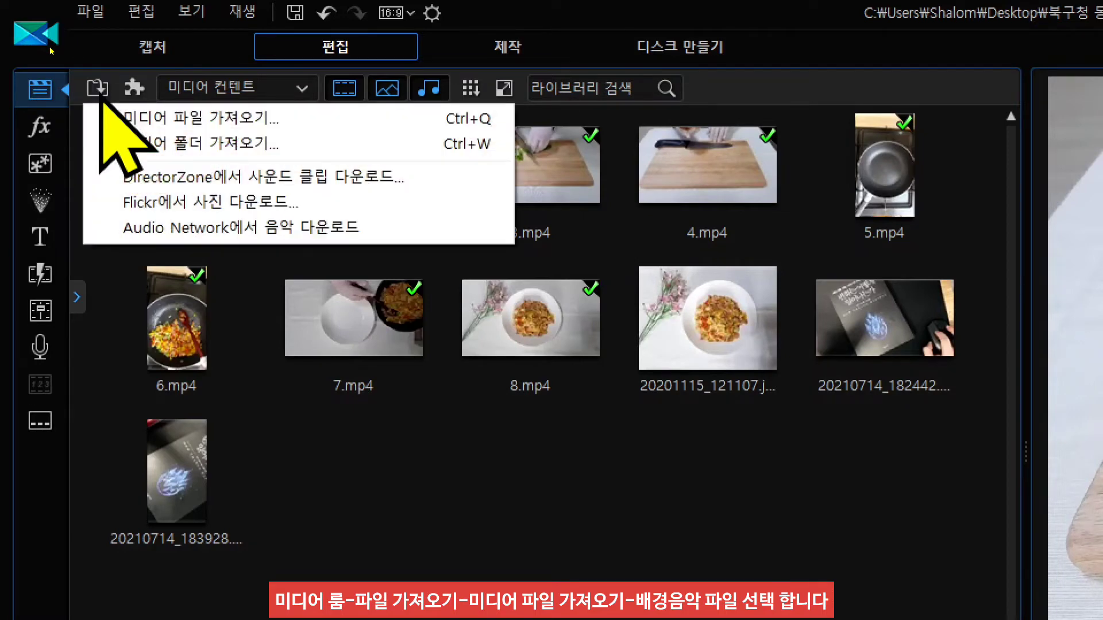
click(310, 119)
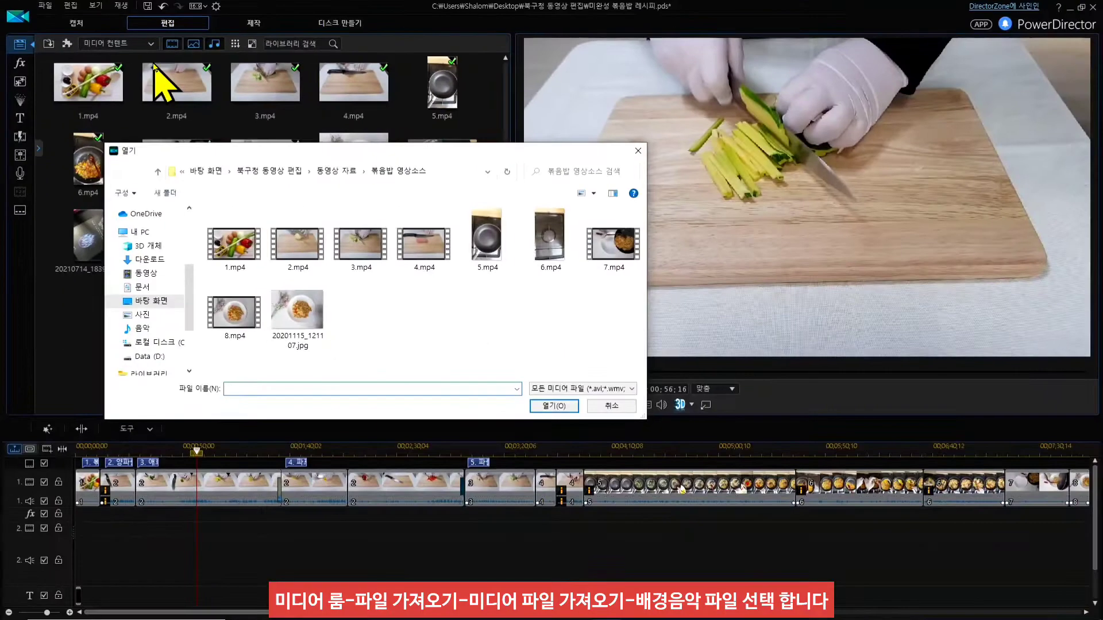
drag(392, 152, 463, 143)
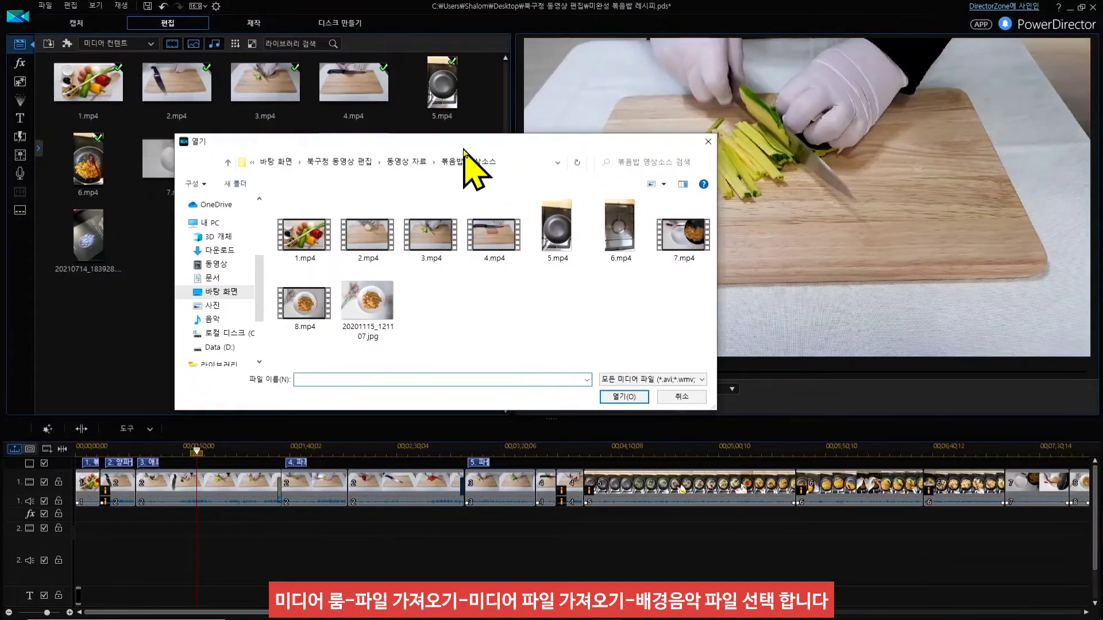
click(345, 166)
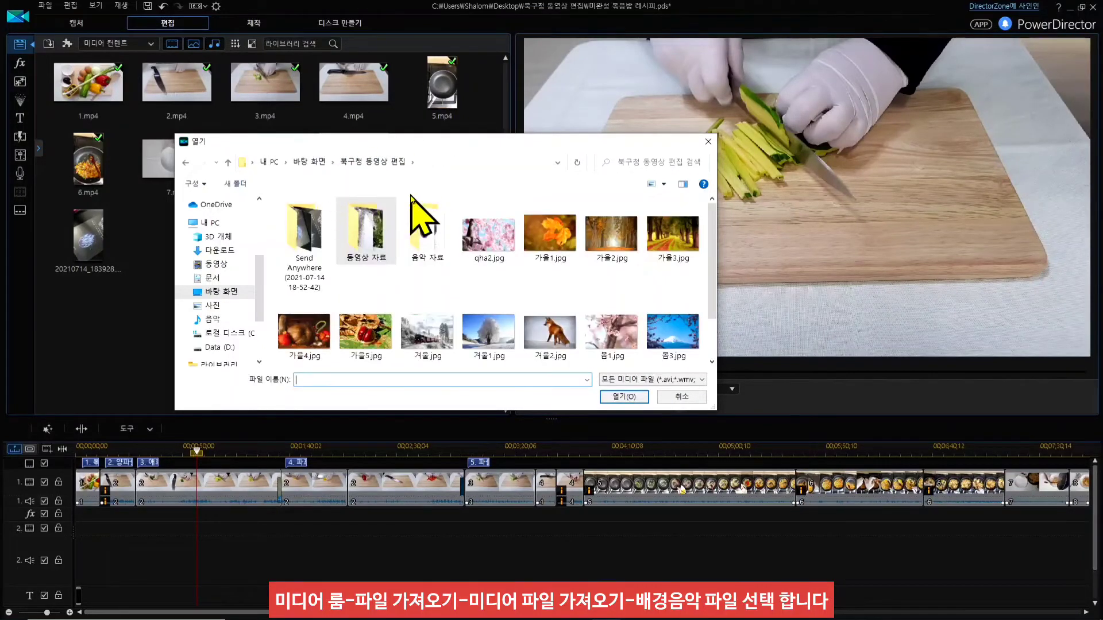
click(428, 238)
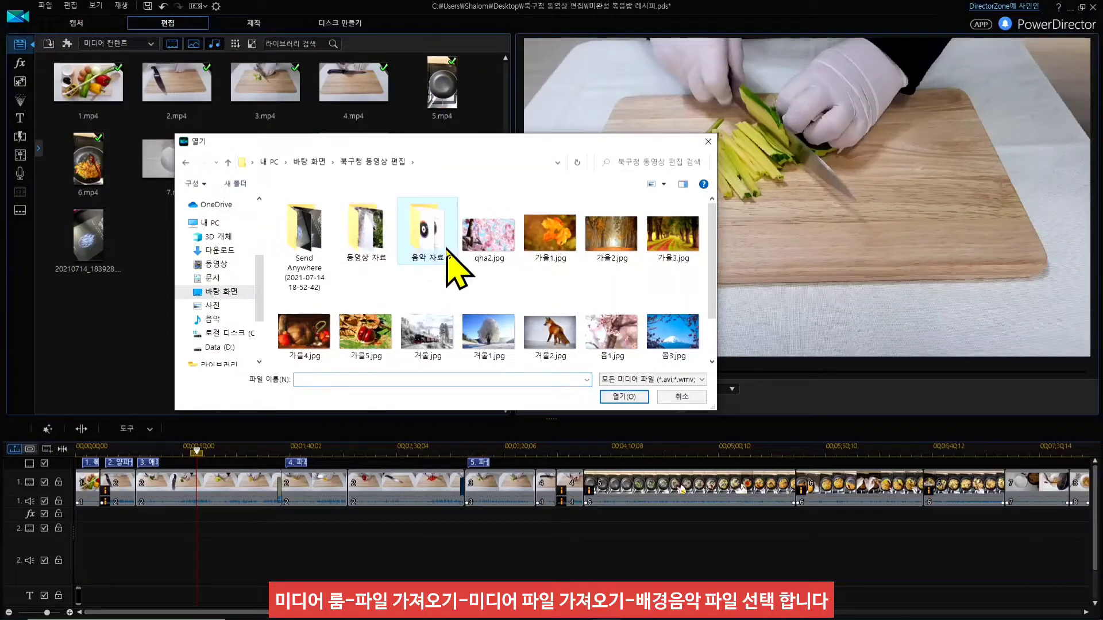
double_click(428, 236)
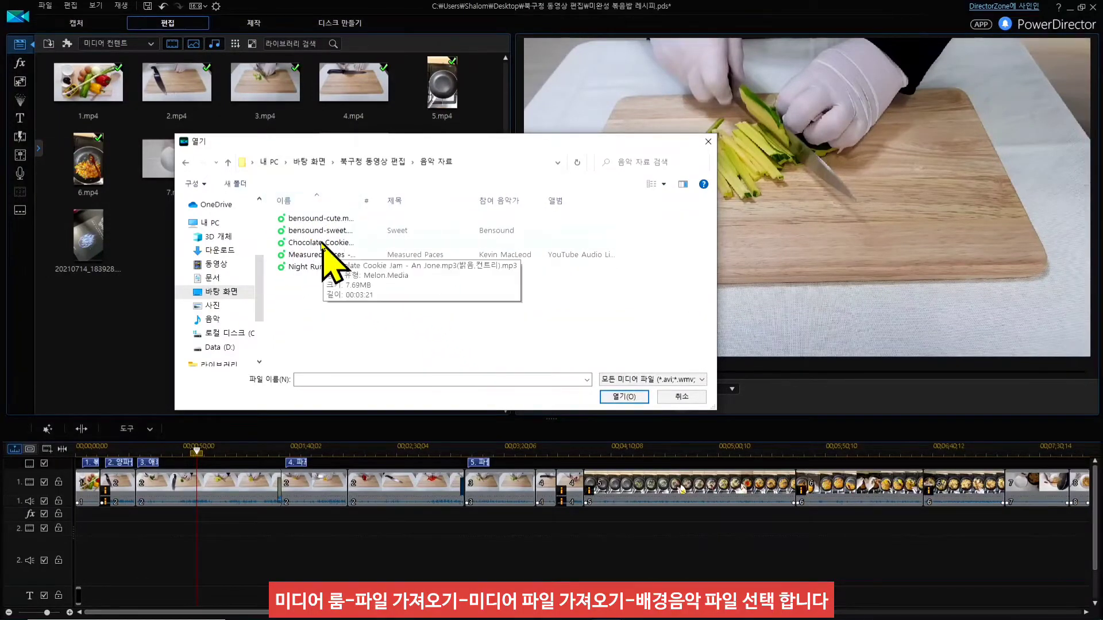
Import all five music files from the 음악 자료 folder into the media library.
drag(347, 301, 312, 205)
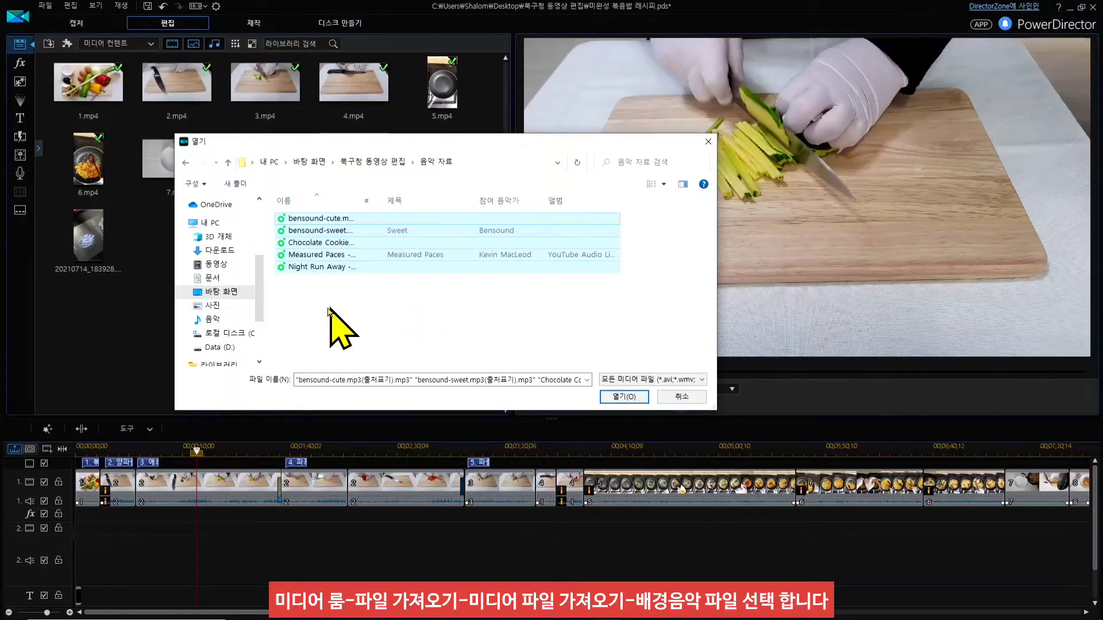
drag(384, 301, 309, 195)
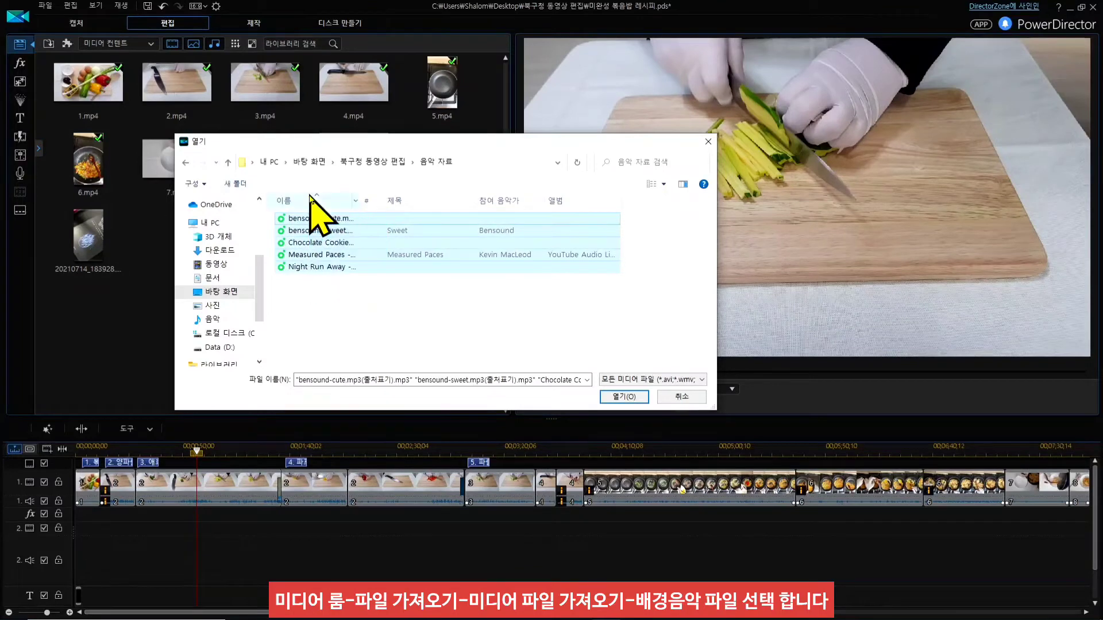
click(630, 401)
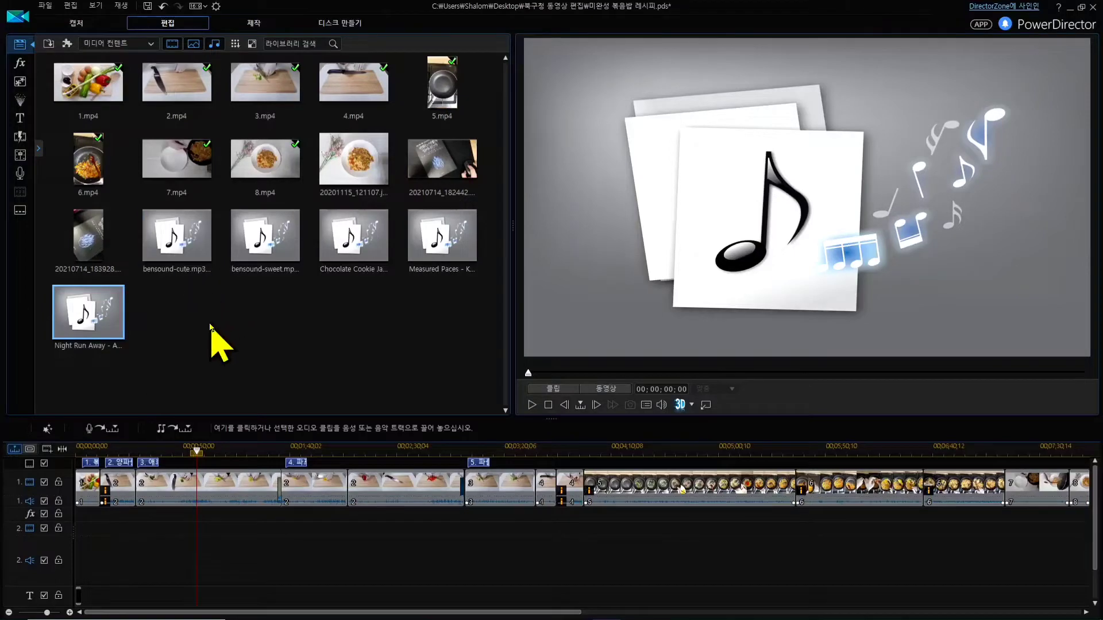
Try bensound-sweet.mp3 as background music from the start of audio track 2, and remove the clip after playing the video.
click(248, 218)
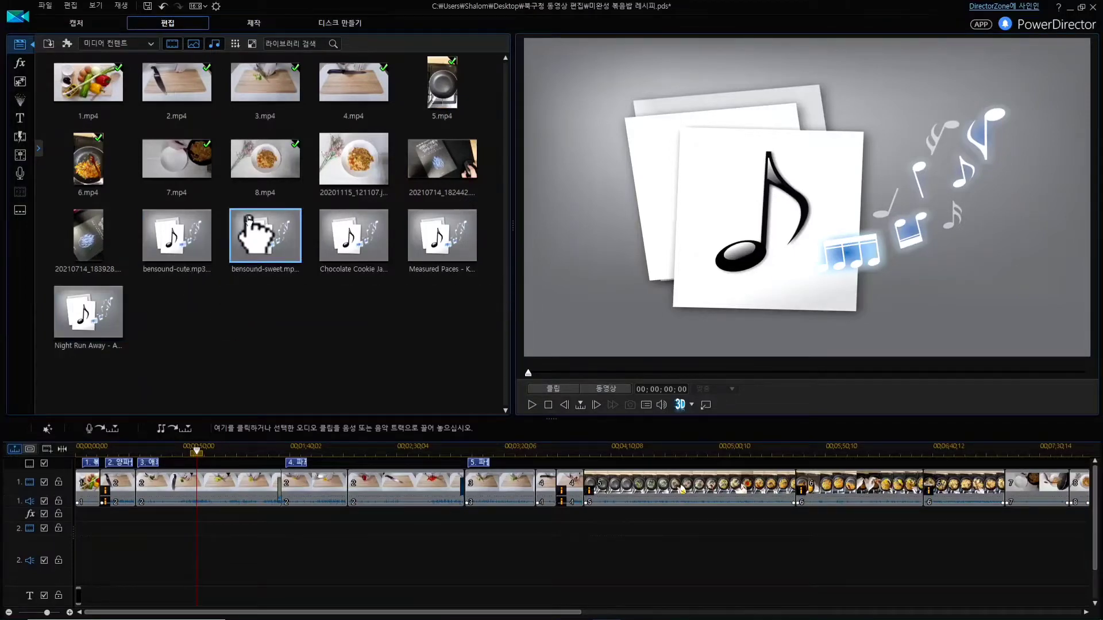
drag(248, 218, 72, 597)
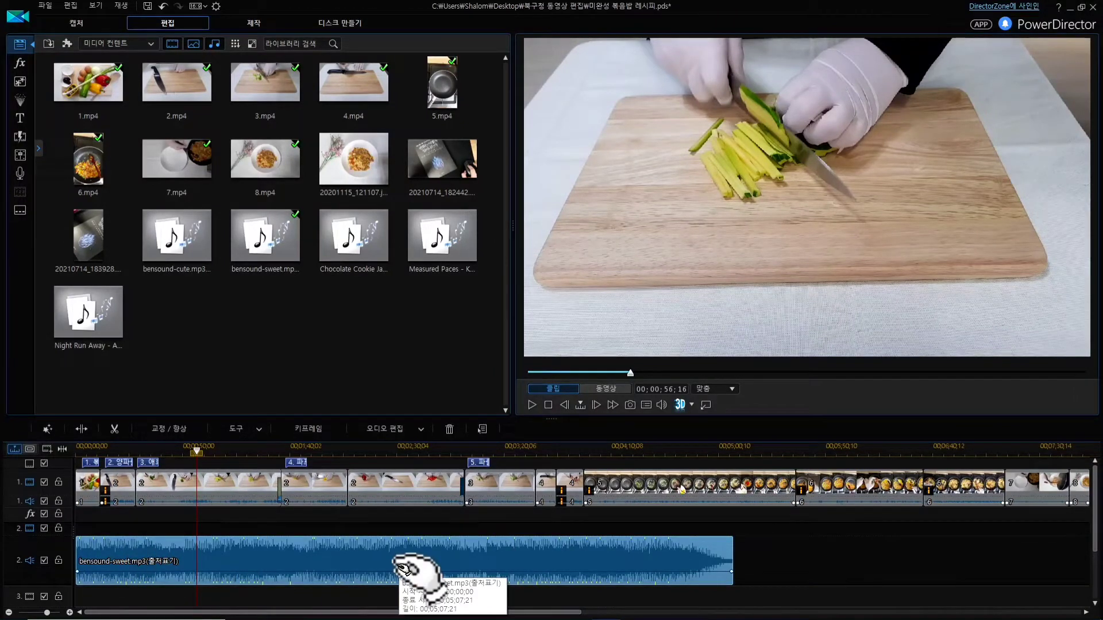
click(533, 405)
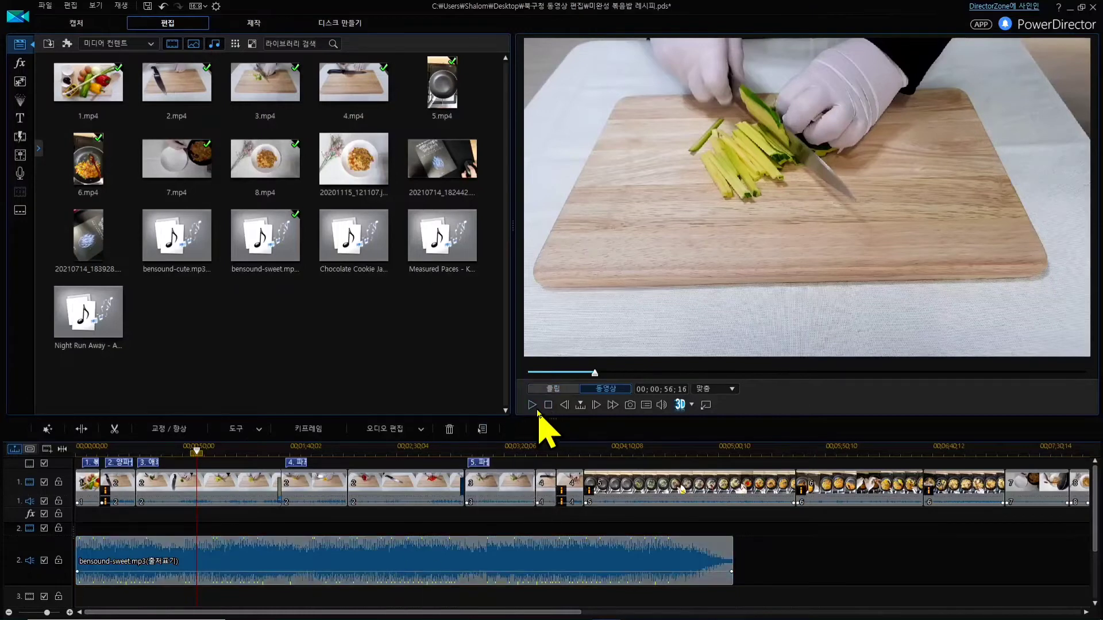
click(538, 411)
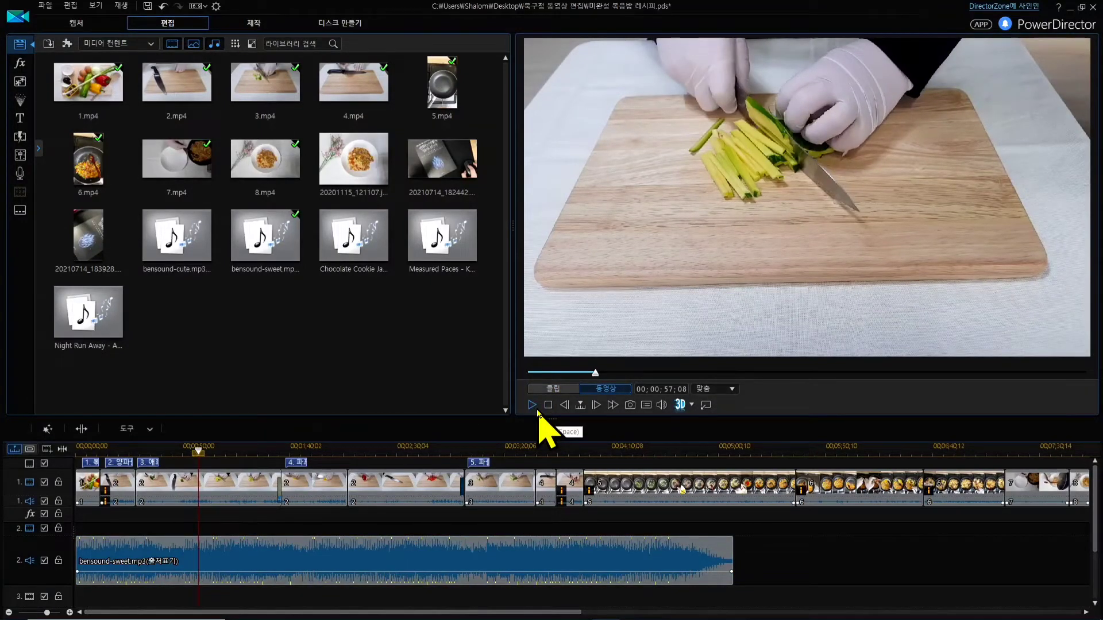
click(537, 411)
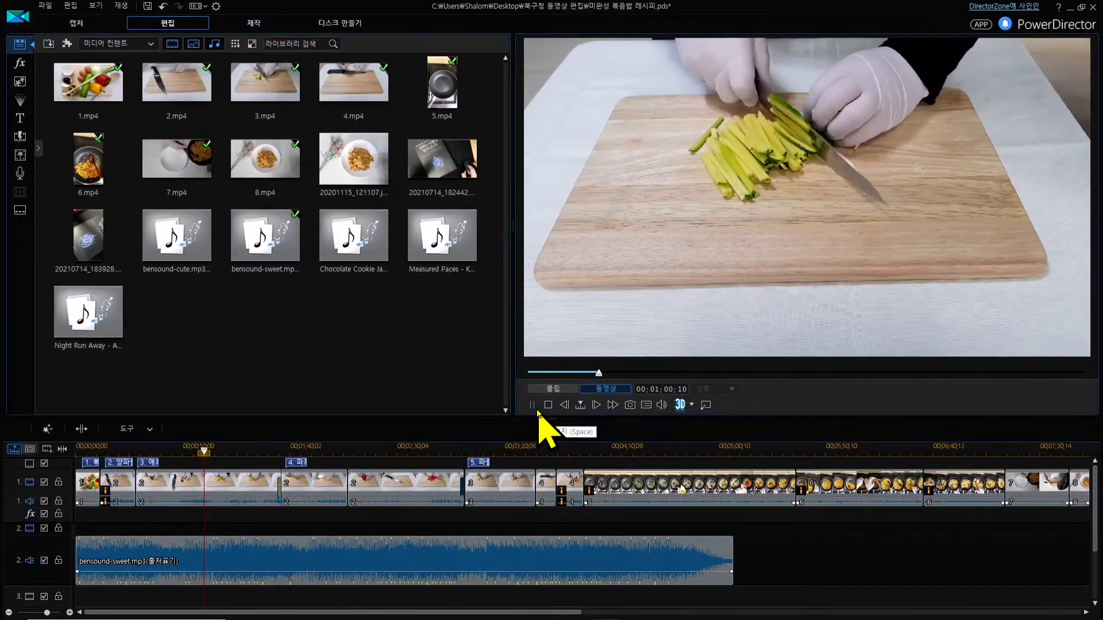
click(538, 411)
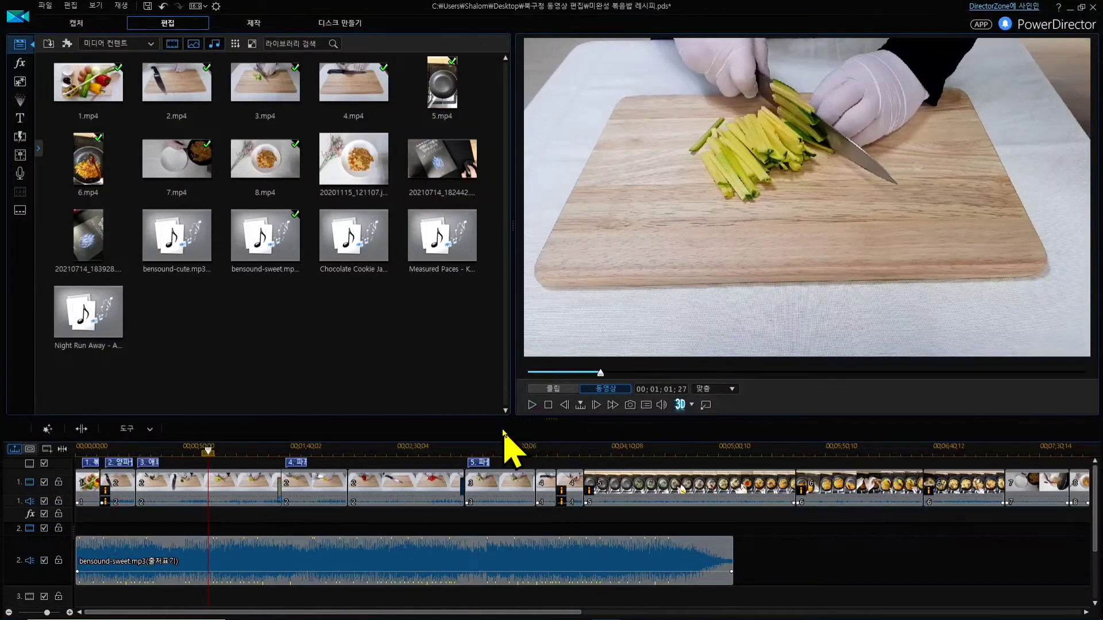
click(225, 557)
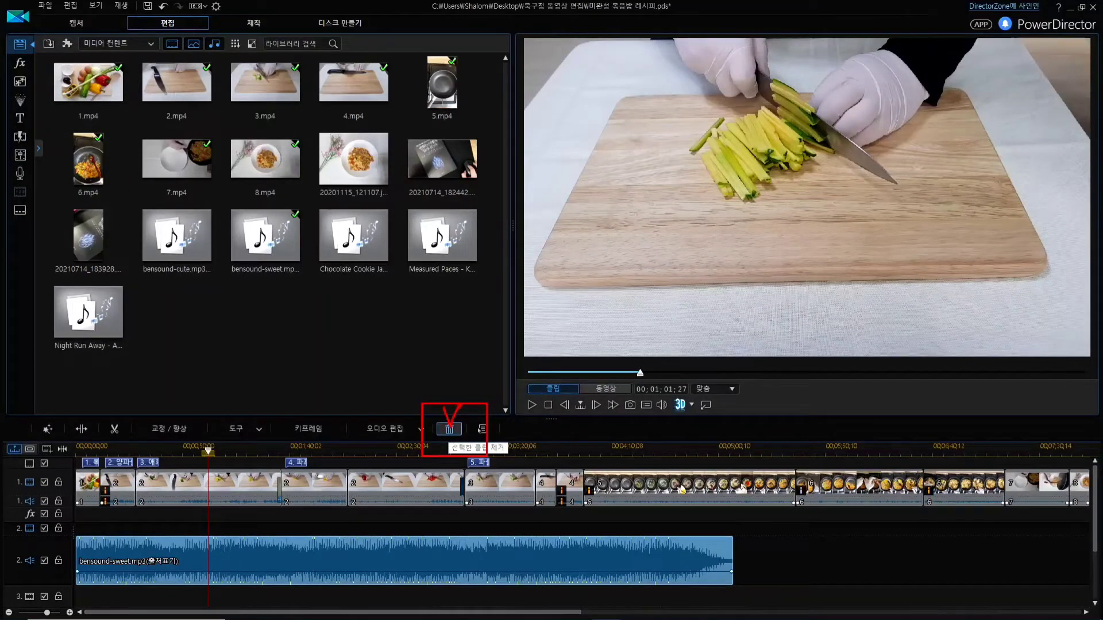
click(449, 429)
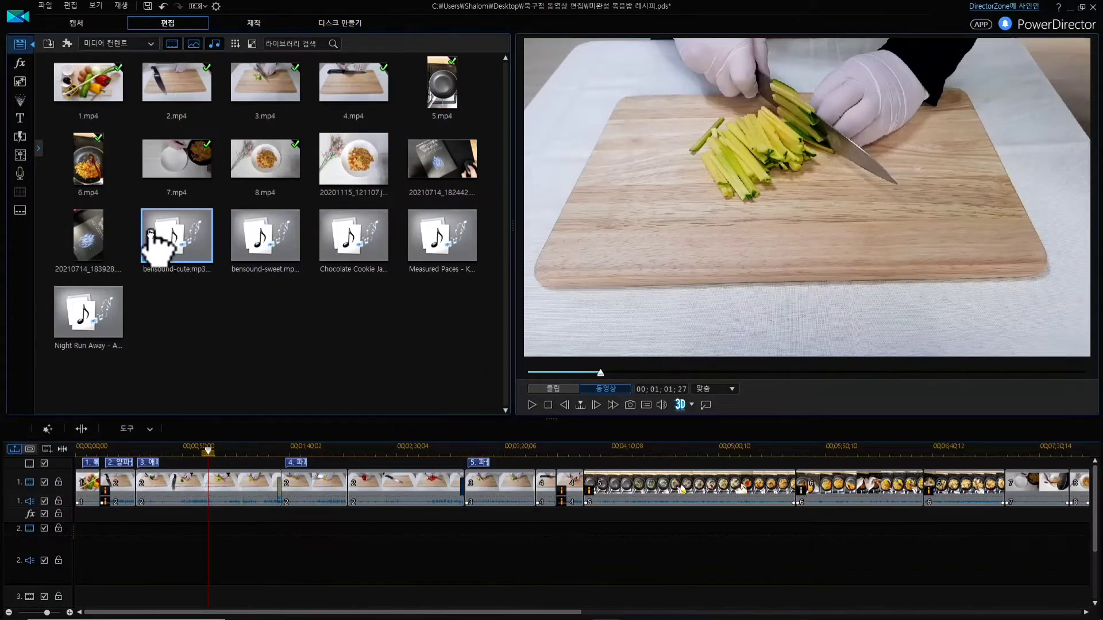
Try the Measured Paces music at the start of audio track 2, and delete it after playing the video from about 00;00;37;08.
drag(473, 258, 58, 568)
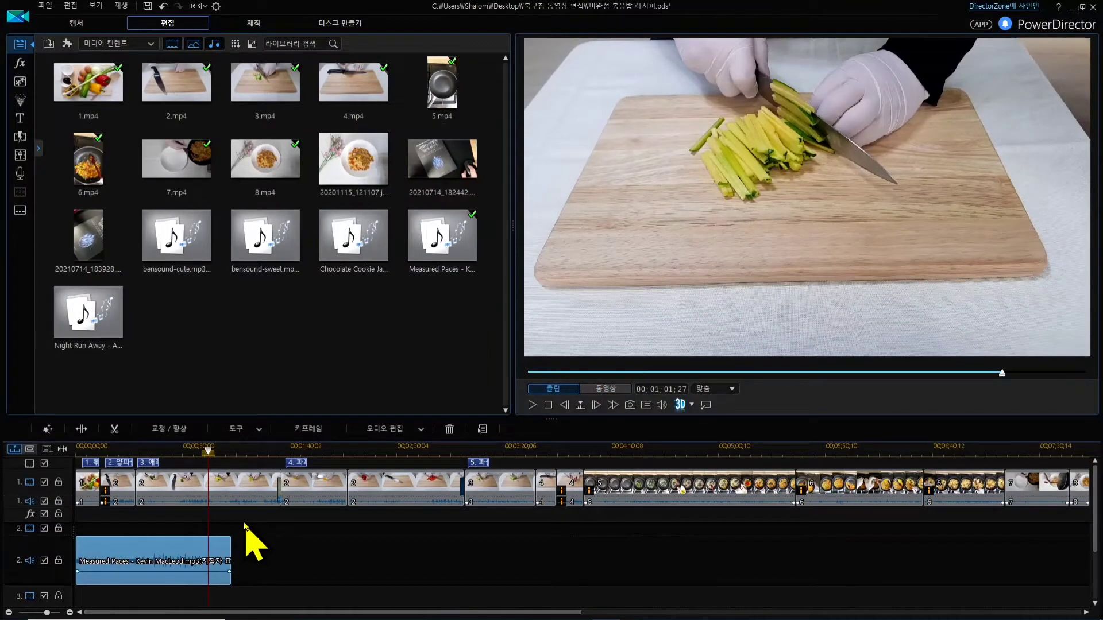
click(155, 446)
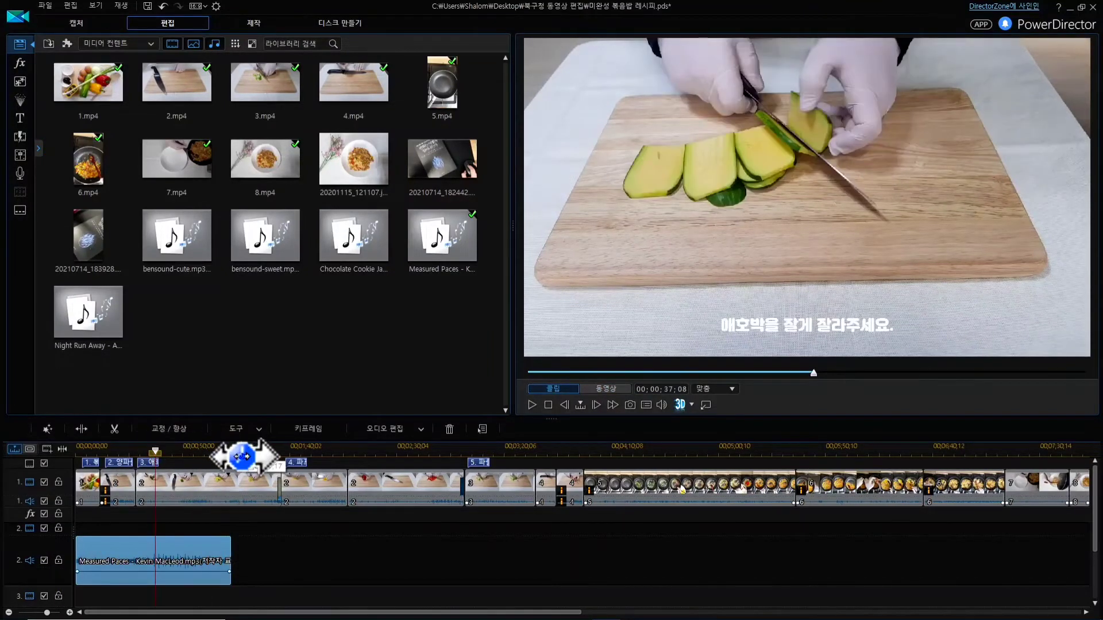
click(533, 406)
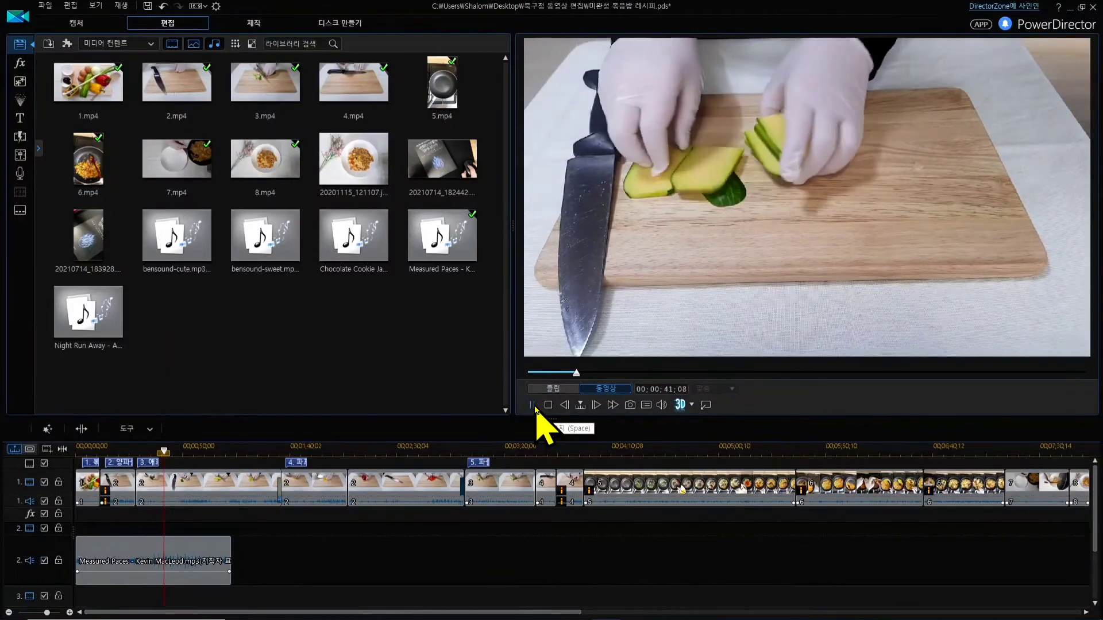
click(534, 405)
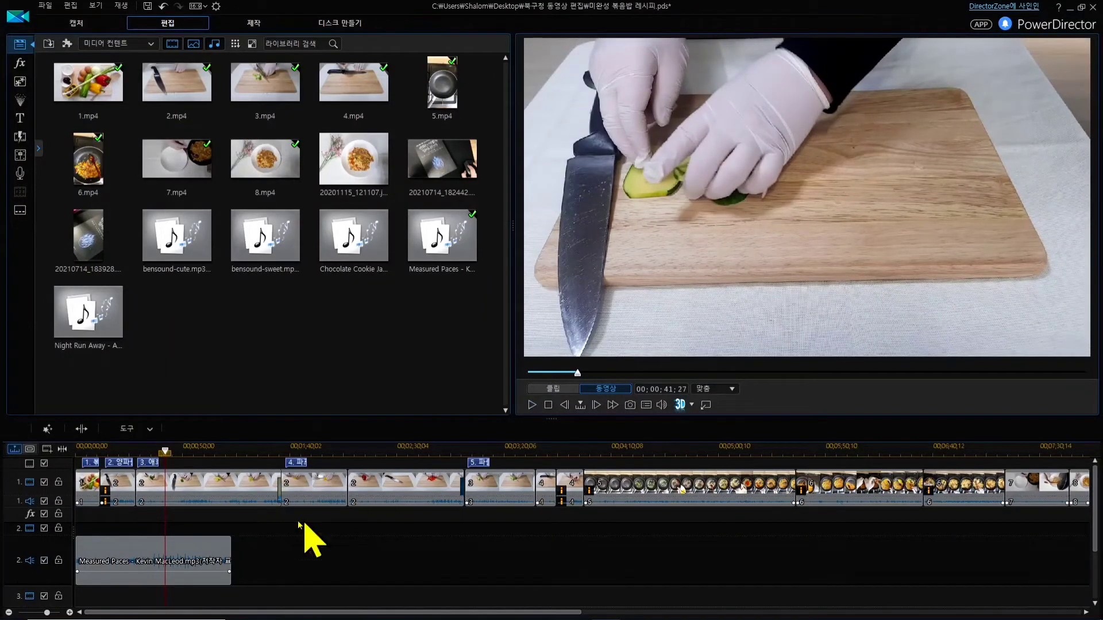
click(173, 560)
key(Delete)
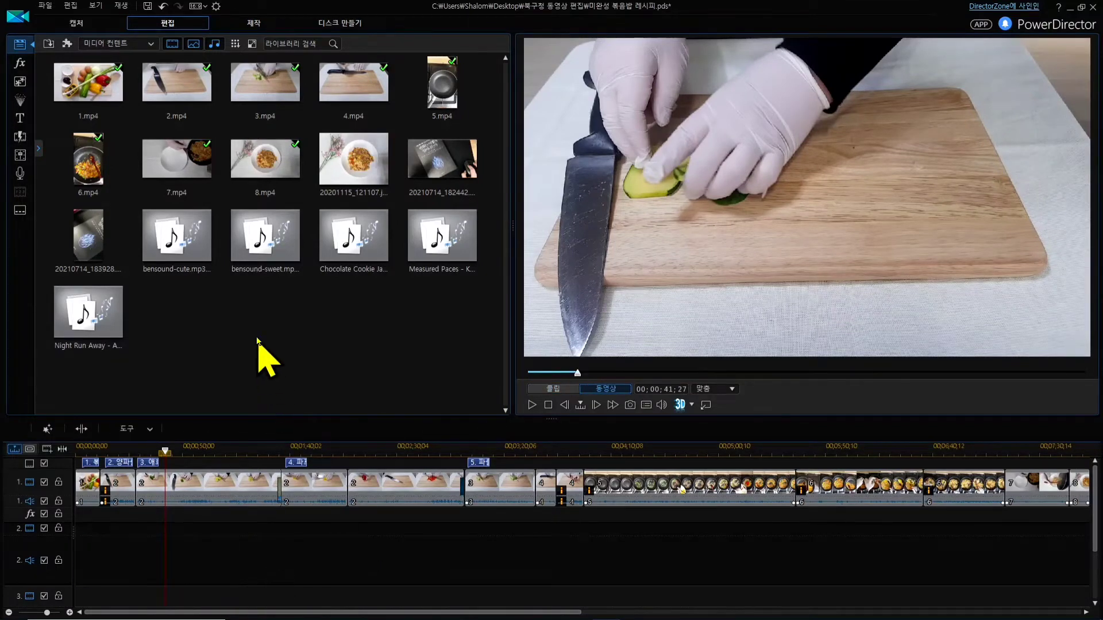
Place bensound-cute.mp3 at the start of audio track 2 and play the video briefly to hear the music.
click(192, 238)
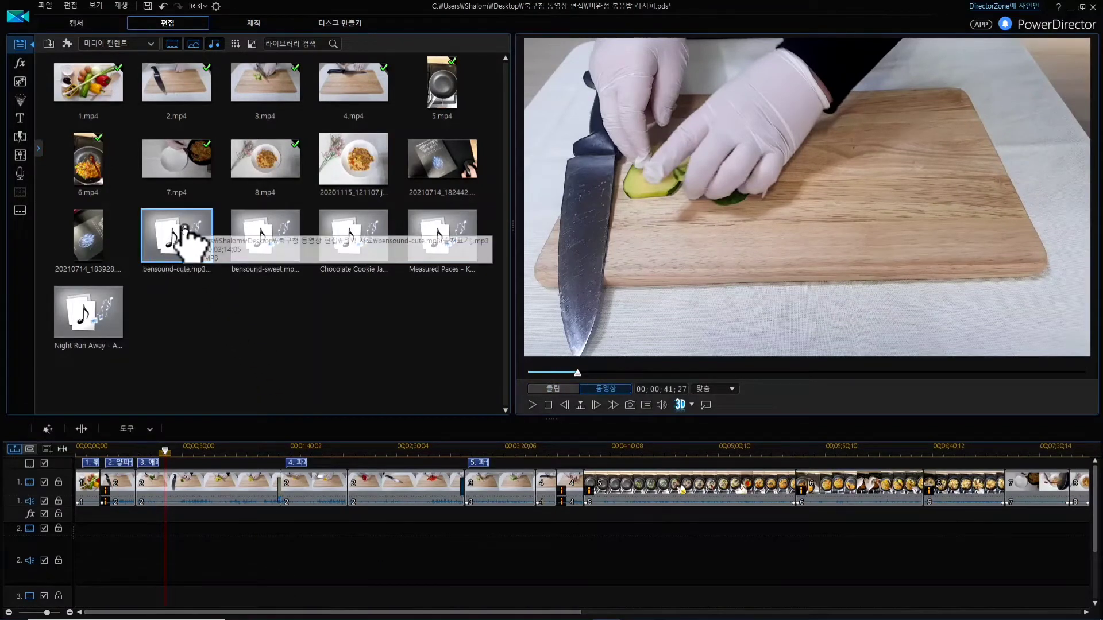
drag(178, 236, 111, 555)
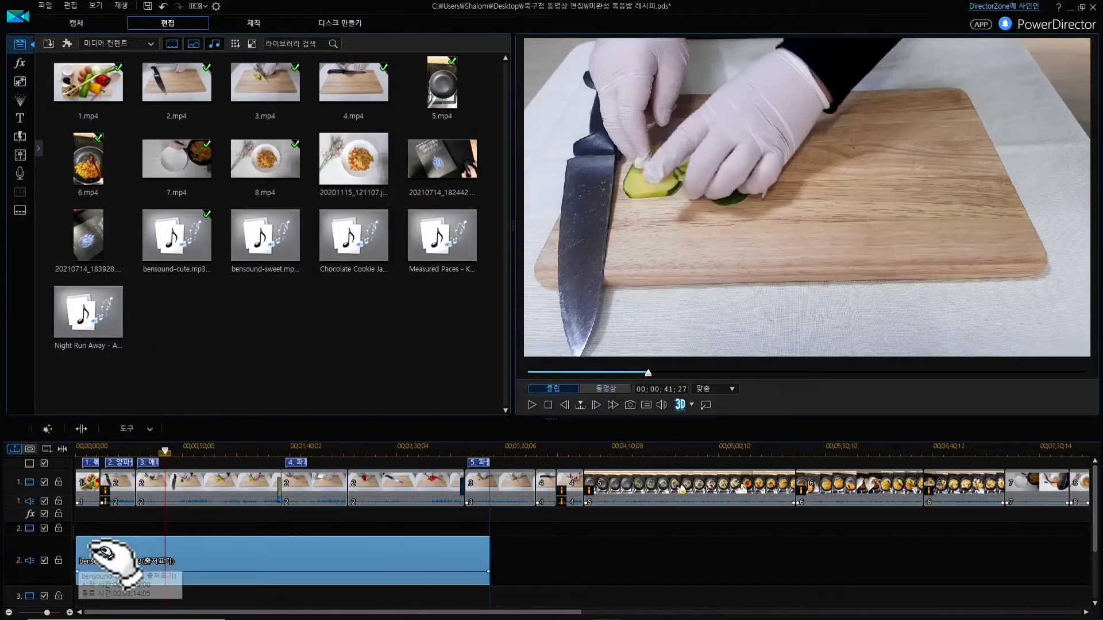
click(362, 524)
key(space)
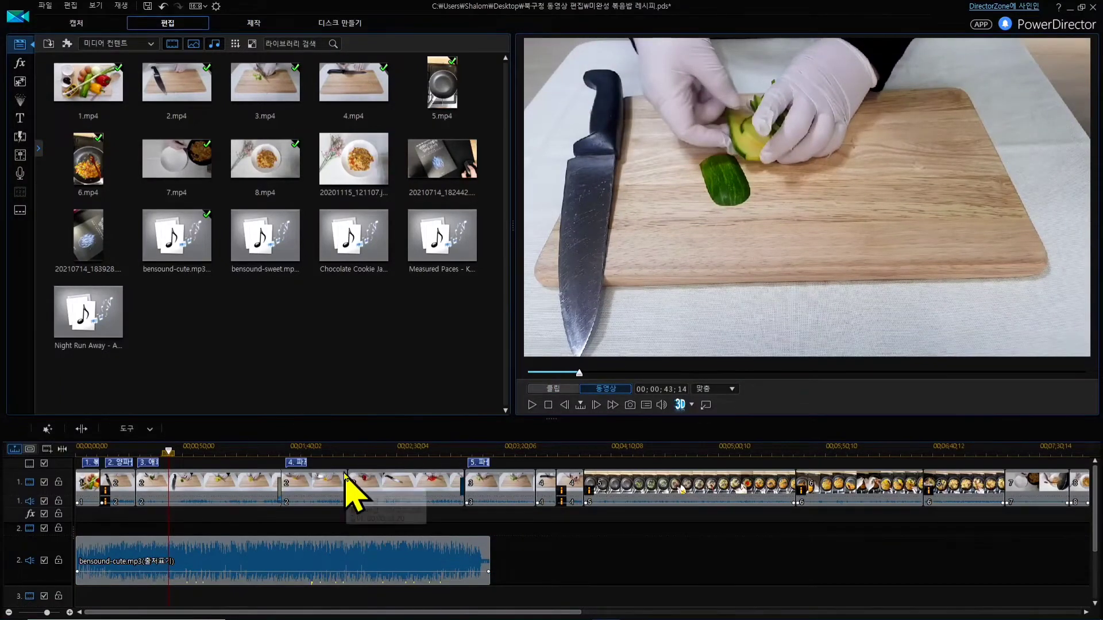
key(space)
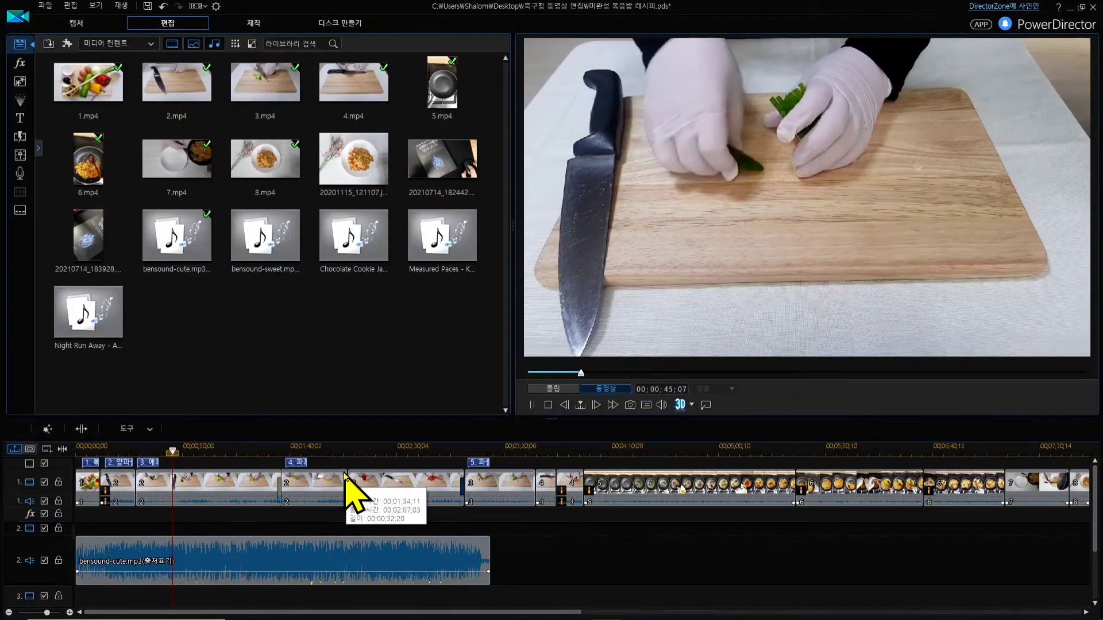
key(space)
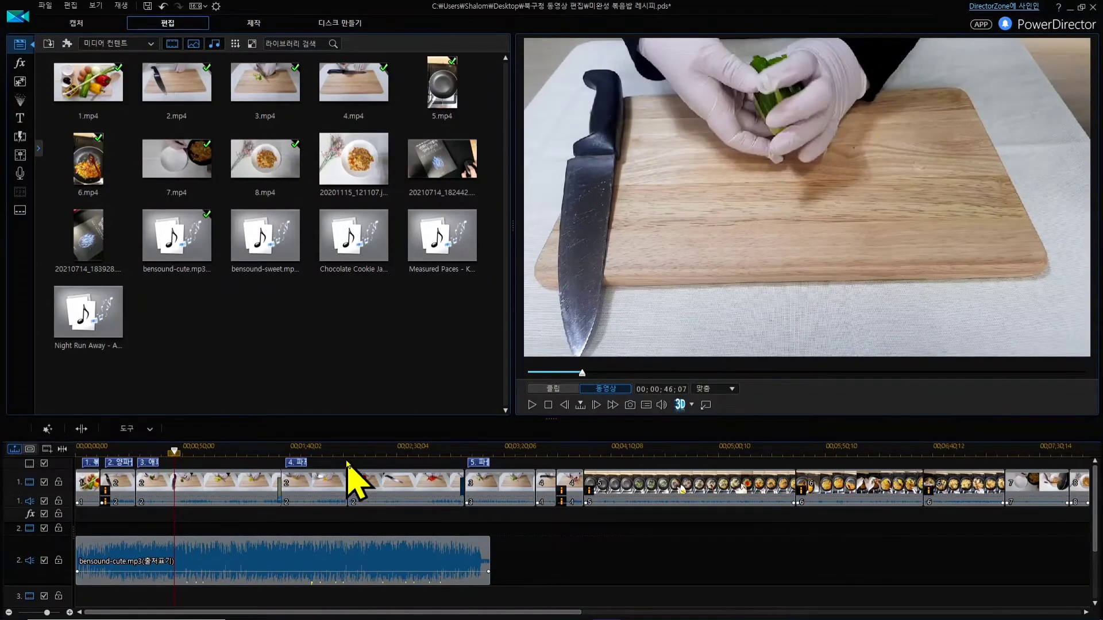
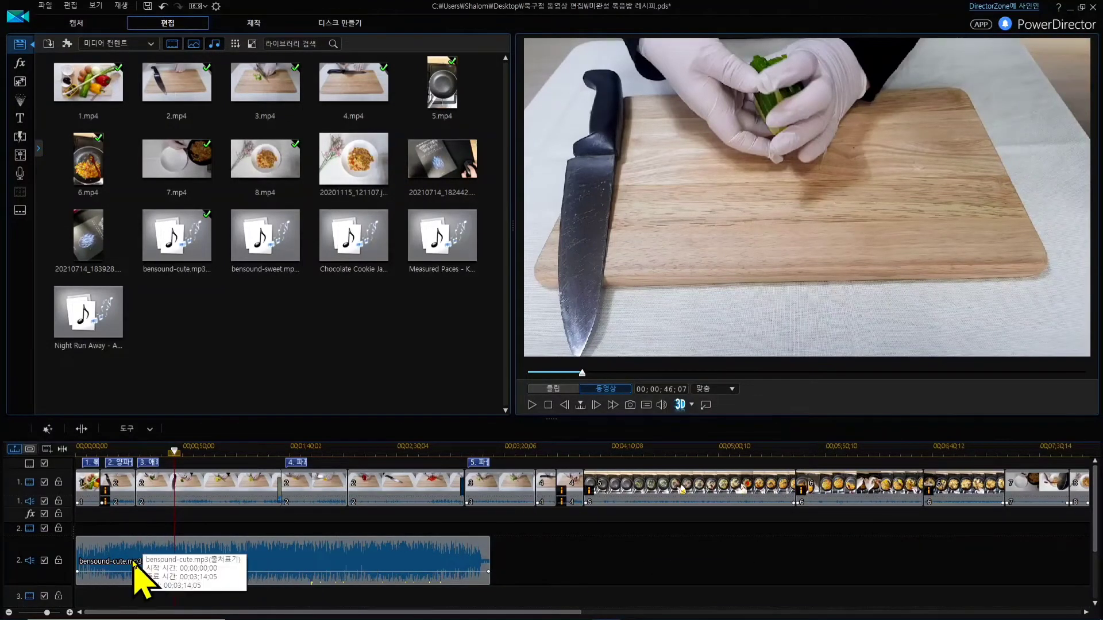
Add a second copy of bensound-cute.mp3 to audio track 2, directly after the end of the first music clip.
click(176, 244)
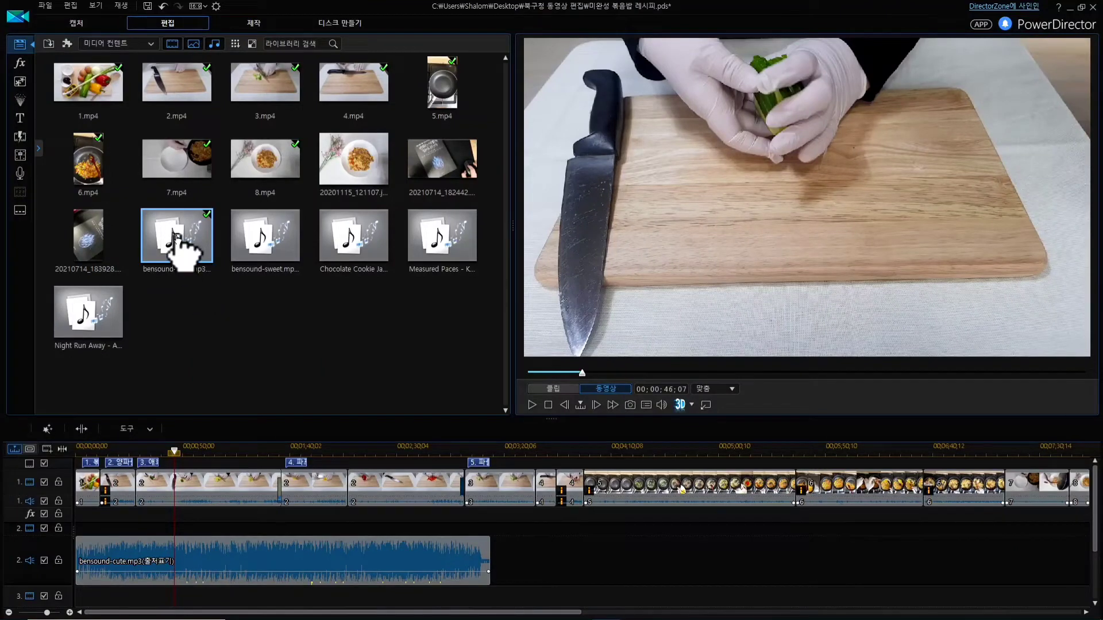
click(177, 244)
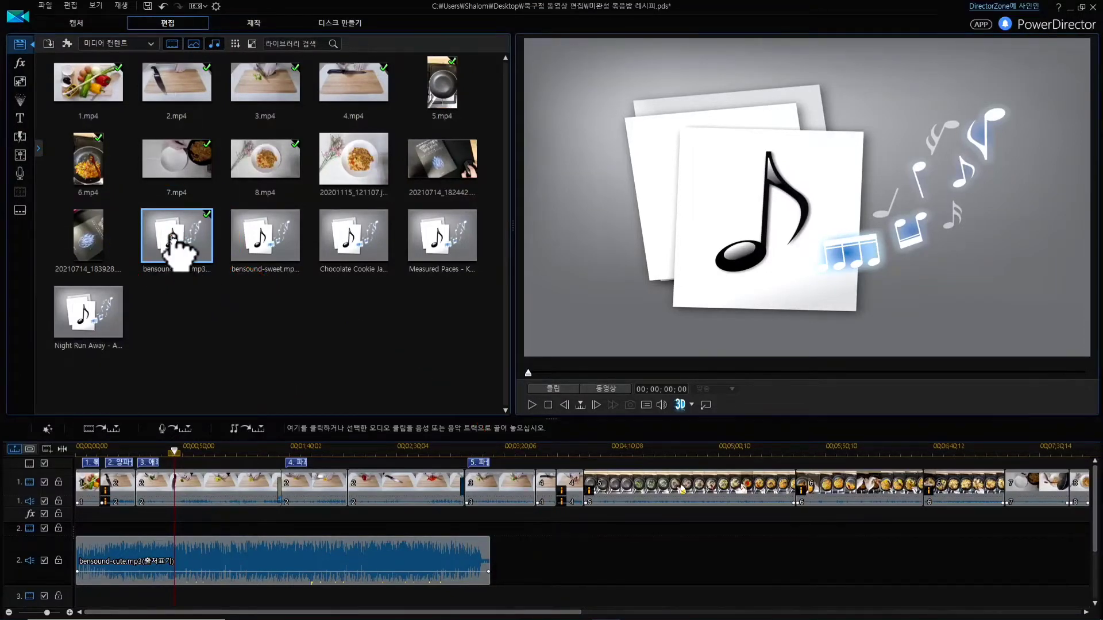
mouse_move(172, 244)
mouse_down()
mouse_move(530, 535)
mouse_move(505, 583)
mouse_move(487, 583)
mouse_move(523, 567)
mouse_up()
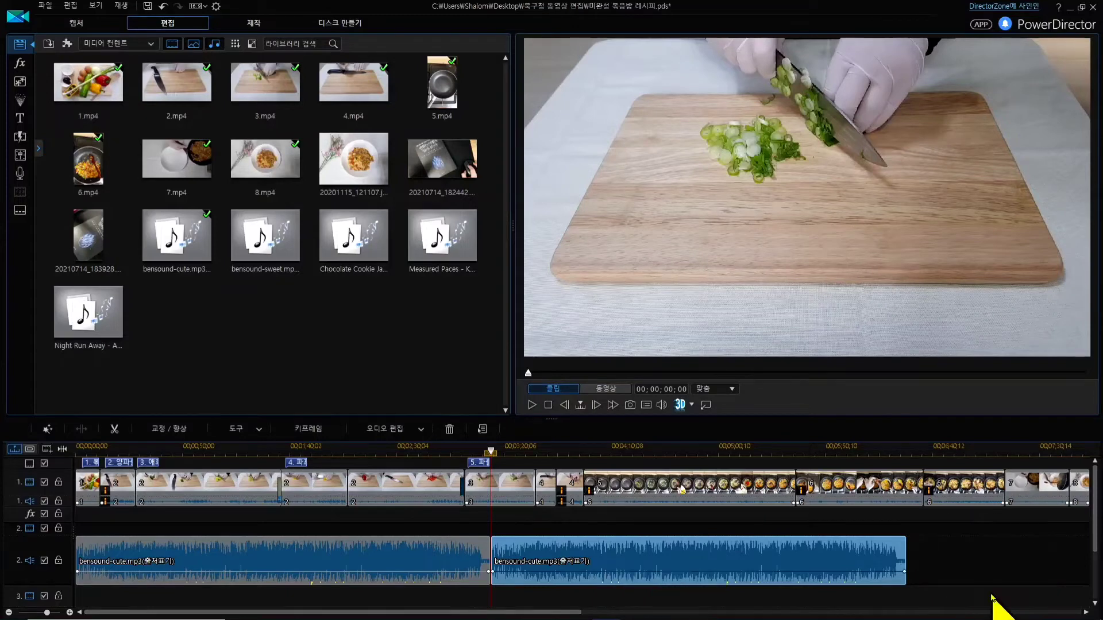
Add a third copy of bensound-cute.mp3 to audio track 2 directly after the second, and play briefly from the end of the video.
mouse_move(167, 236)
mouse_down()
mouse_move(459, 327)
mouse_move(910, 524)
mouse_move(907, 583)
mouse_up()
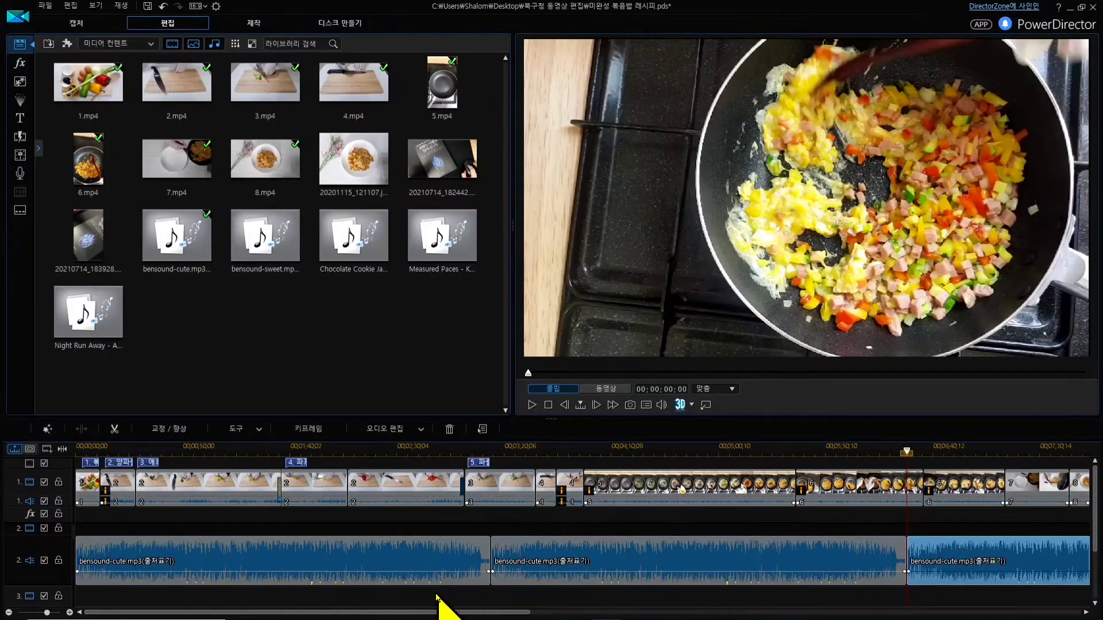
drag(442, 611, 638, 614)
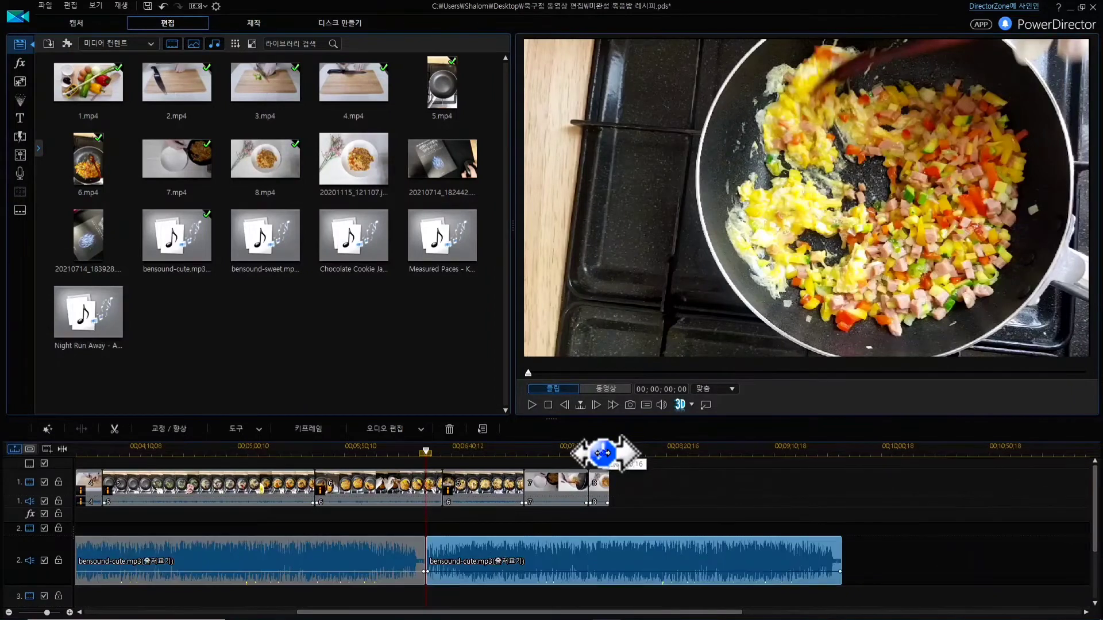
drag(608, 451, 601, 452)
click(527, 413)
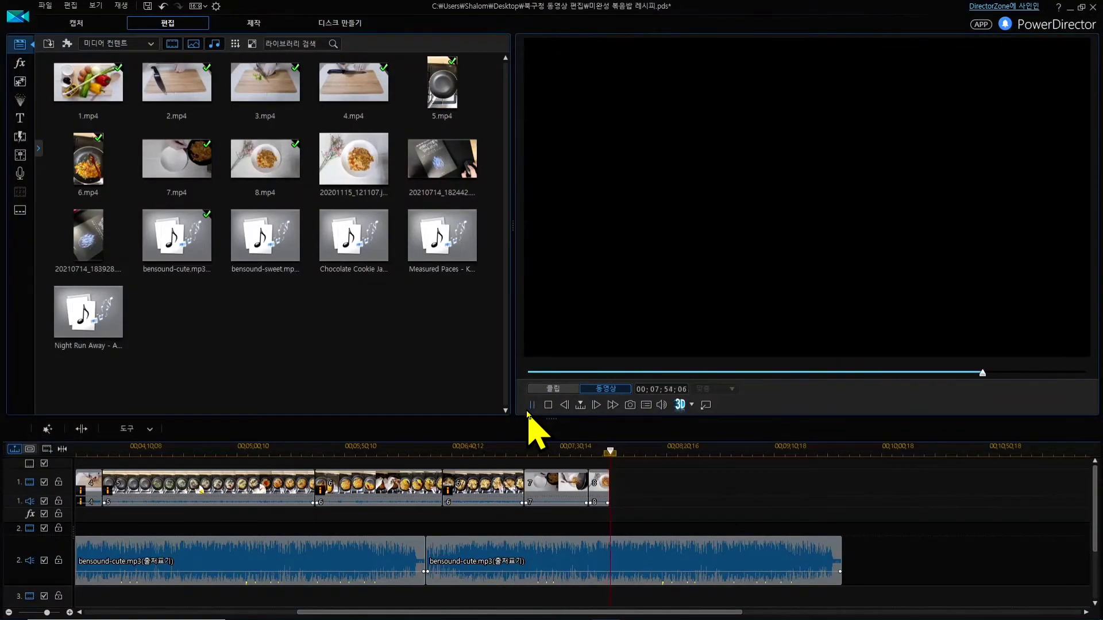
click(535, 405)
mouse_move(757, 587)
mouse_down()
mouse_move(680, 572)
mouse_move(734, 523)
mouse_move(744, 584)
mouse_up()
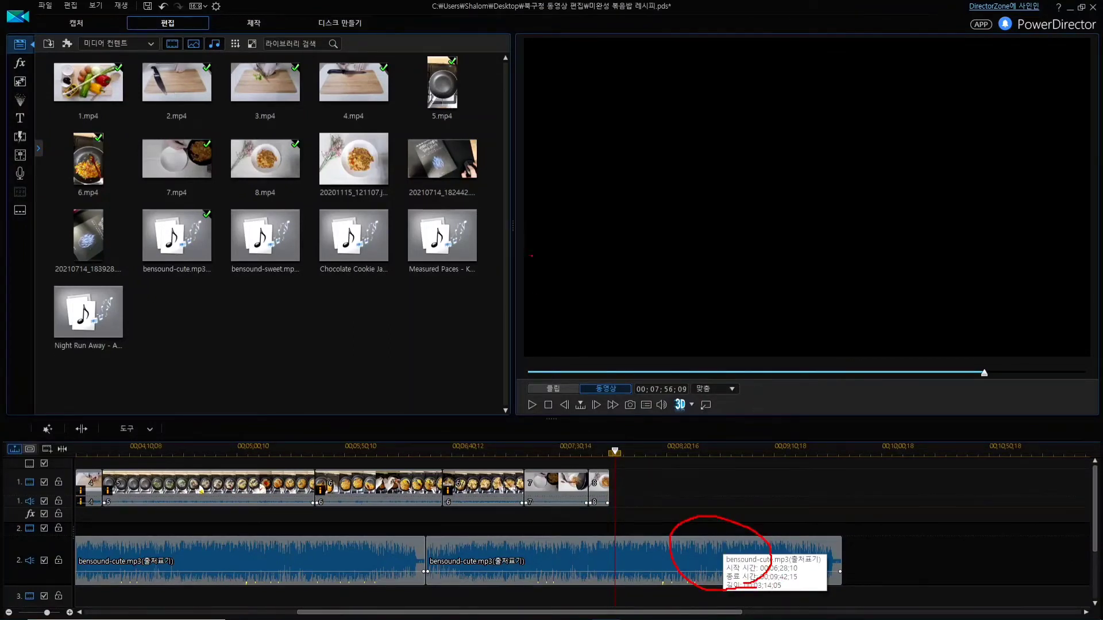
mouse_move(620, 472)
mouse_down()
mouse_move(838, 473)
mouse_move(838, 455)
mouse_move(852, 546)
mouse_up()
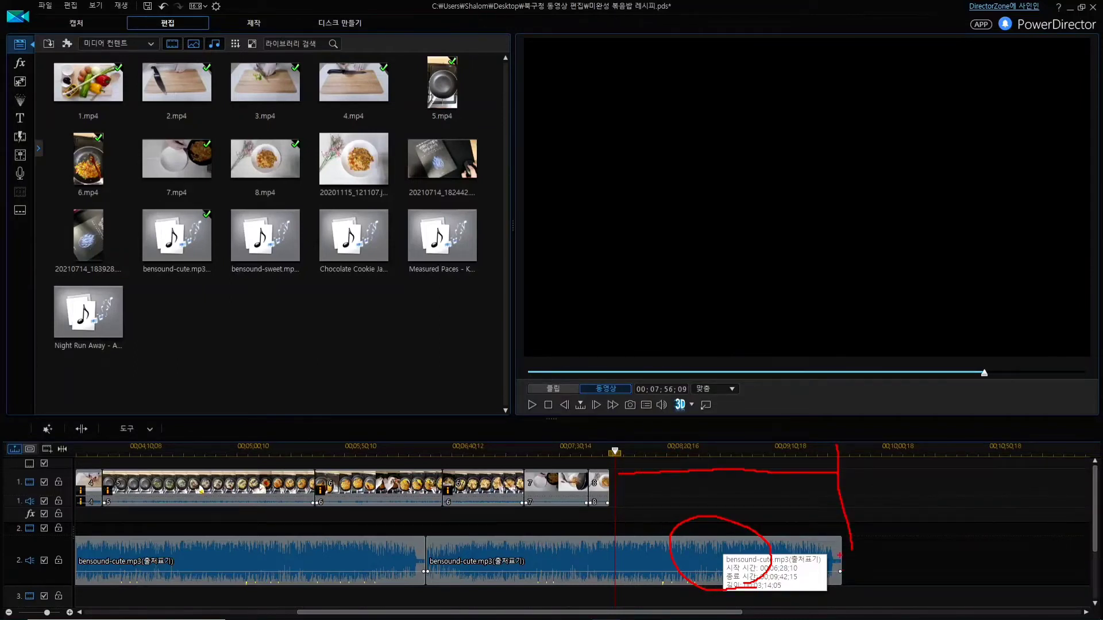
key(Escape)
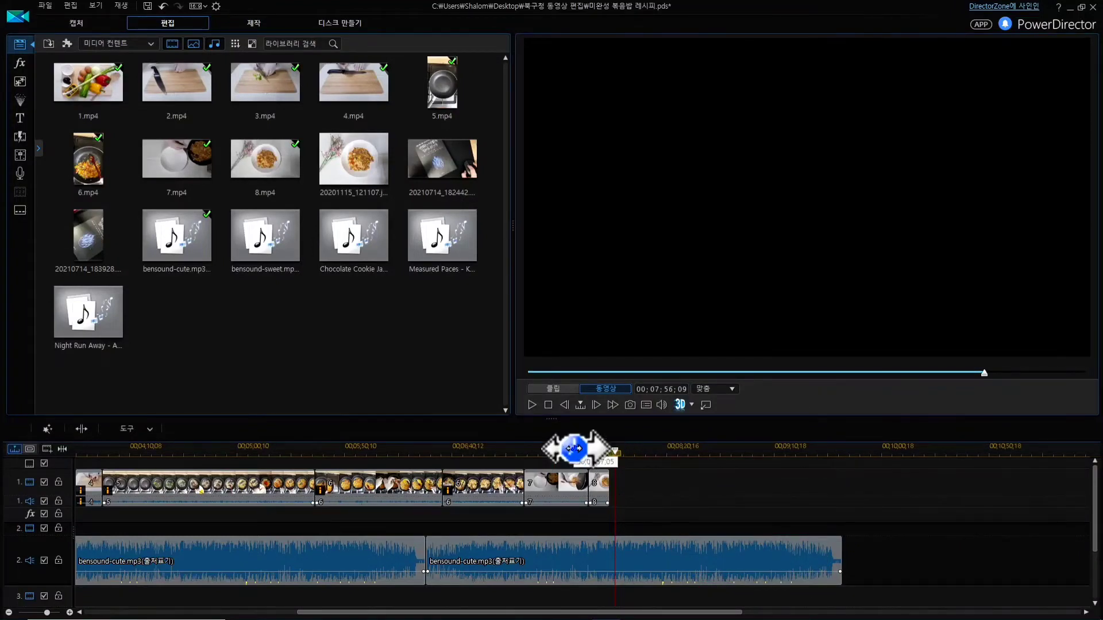
Split the third bensound-cute.mp3 clip on audio track 2 at the end of the video, at 00;07;53;27.
drag(582, 450, 689, 452)
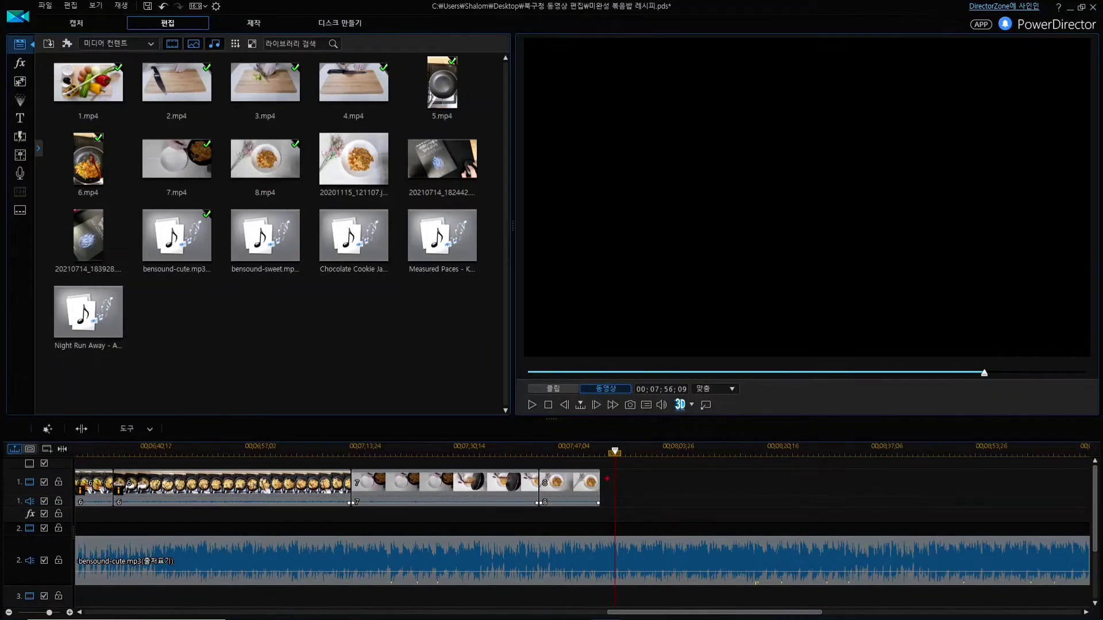
drag(607, 506, 610, 587)
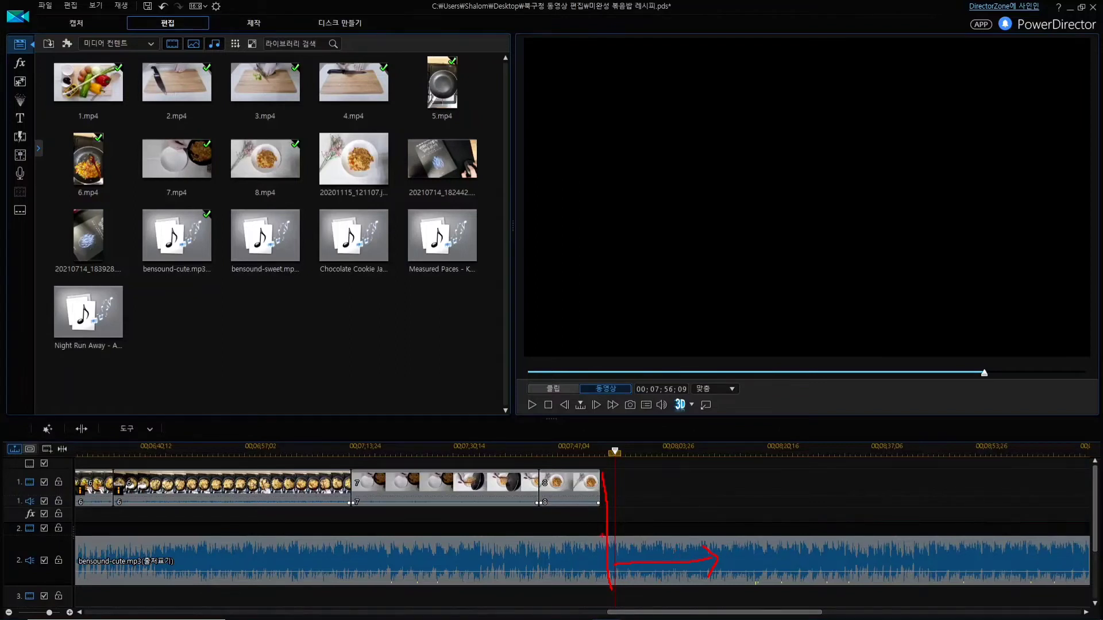
click(581, 453)
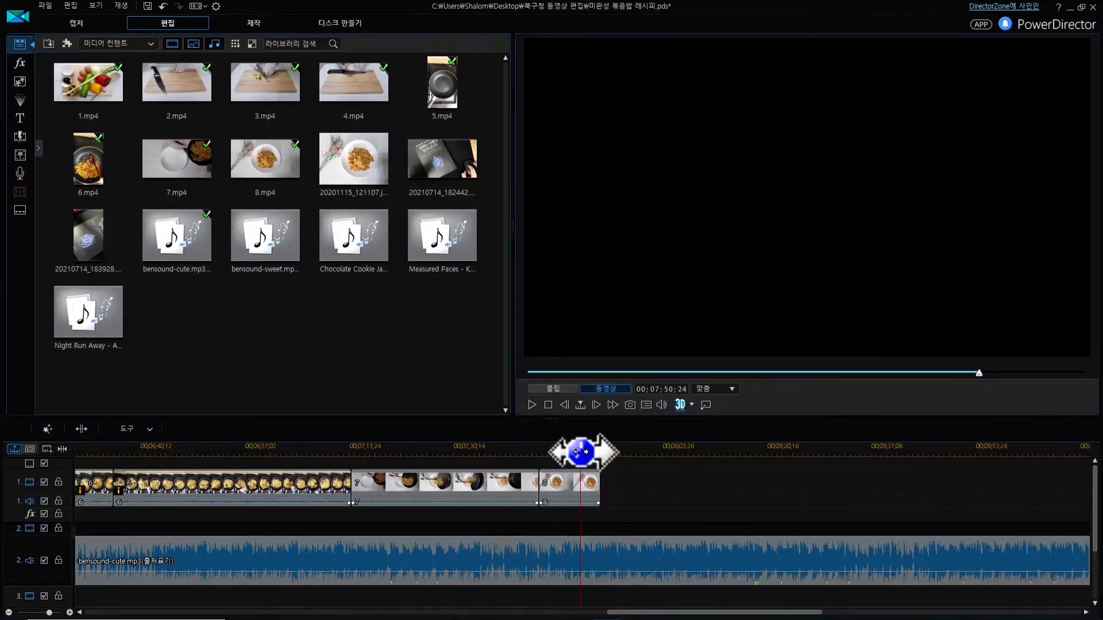
click(592, 448)
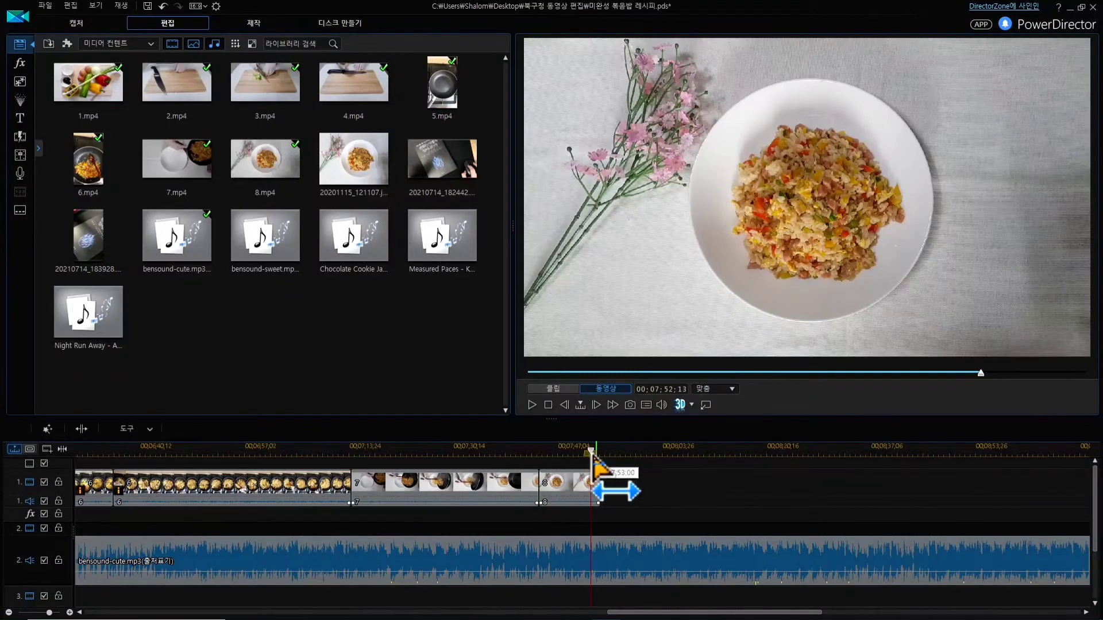
click(600, 453)
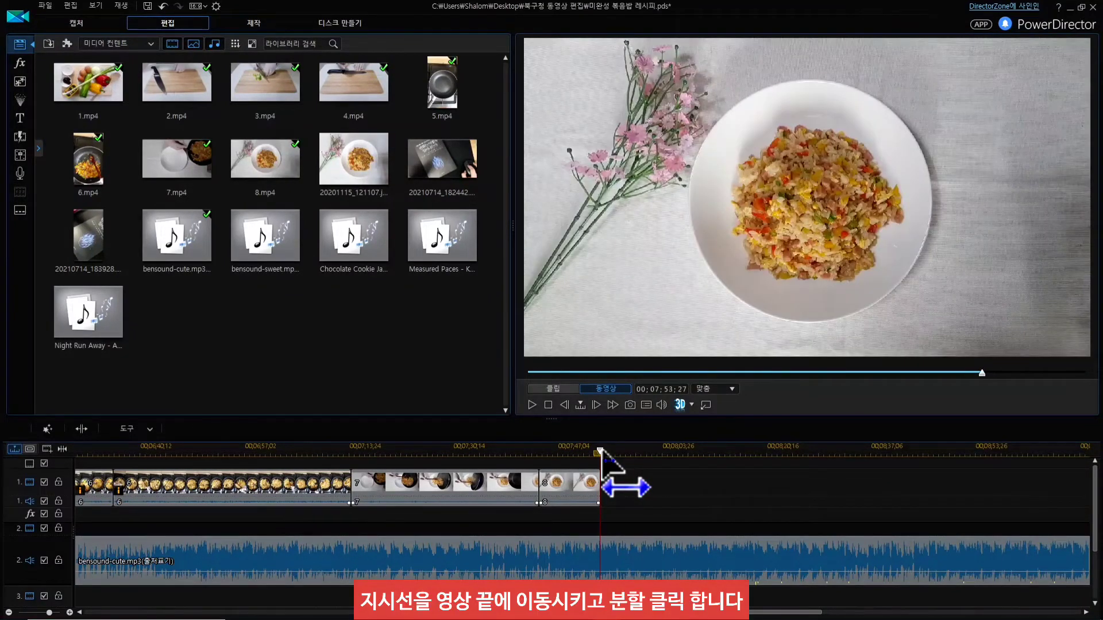
click(697, 563)
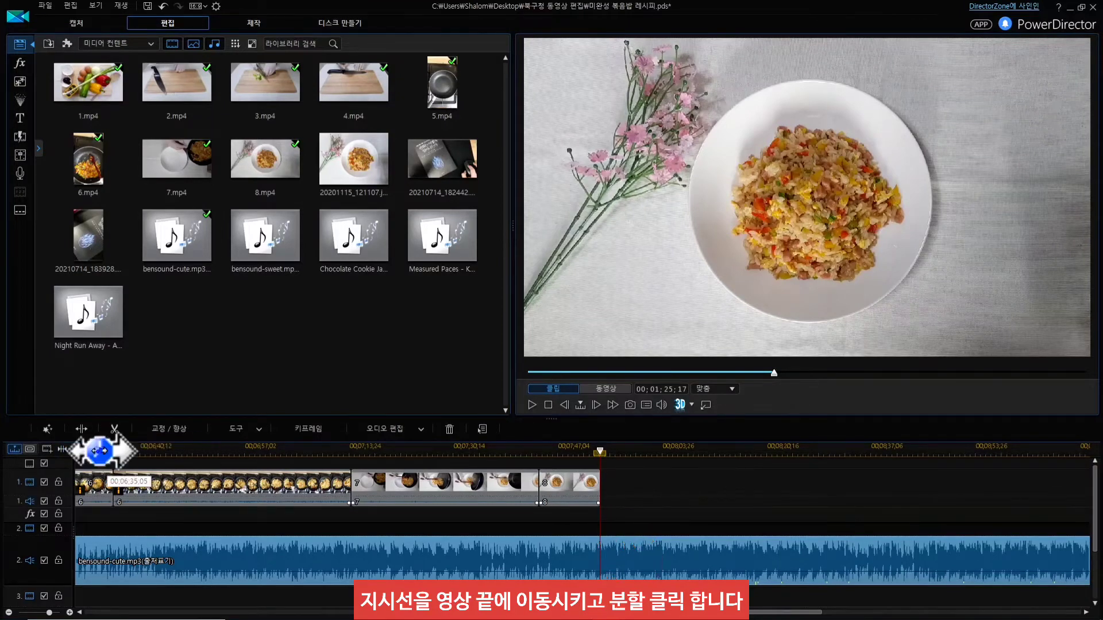
click(90, 437)
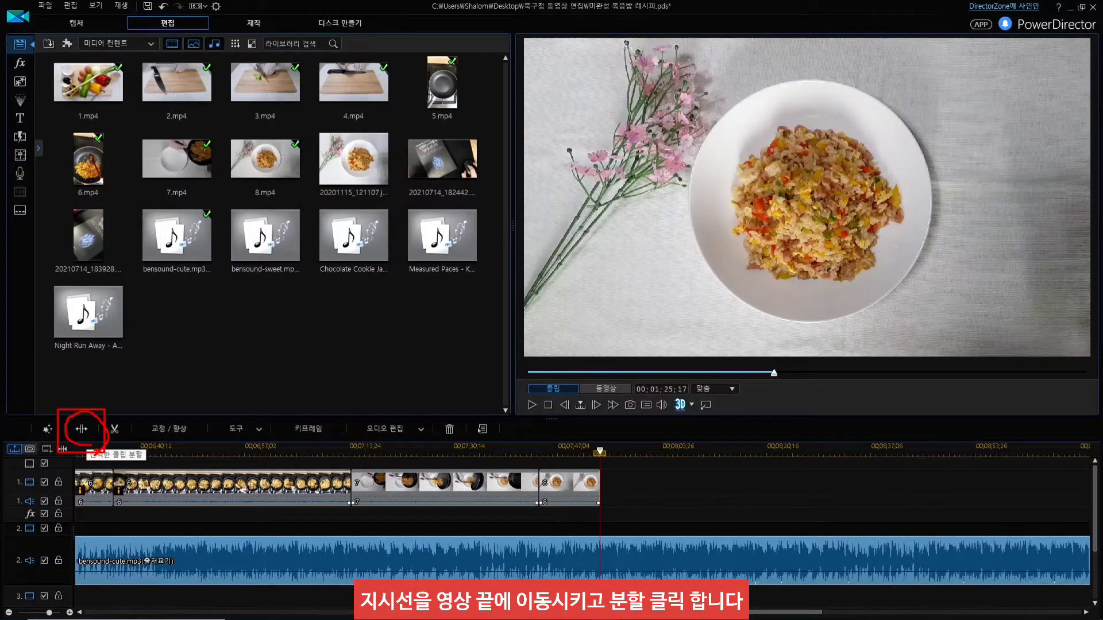
click(82, 428)
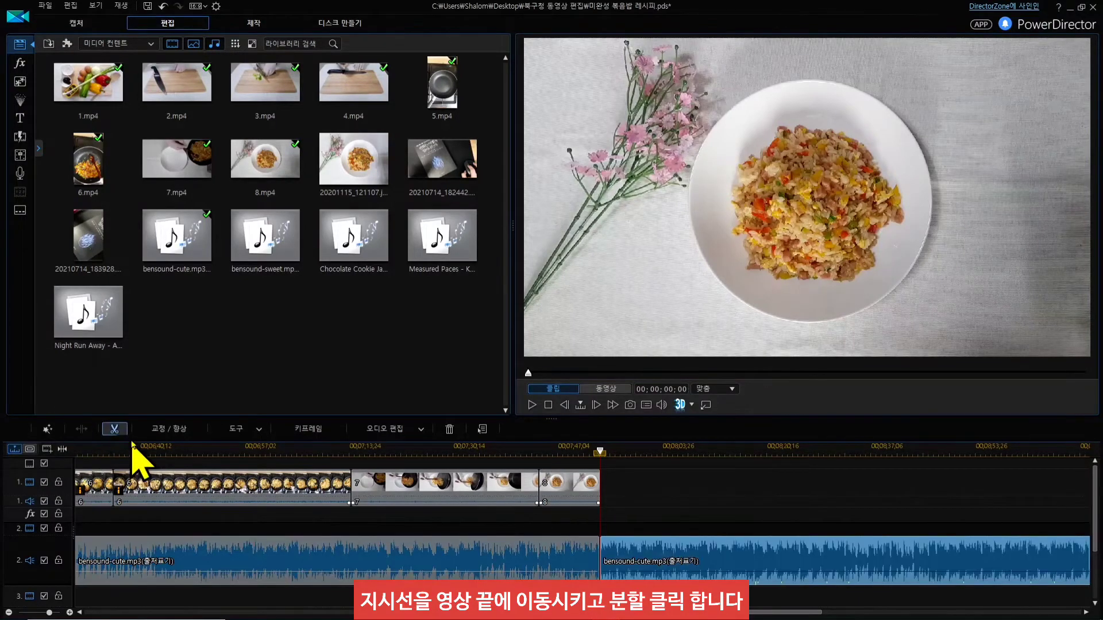
Delete the split-off part of the music on audio track 2 that extends beyond the end of the video.
click(577, 560)
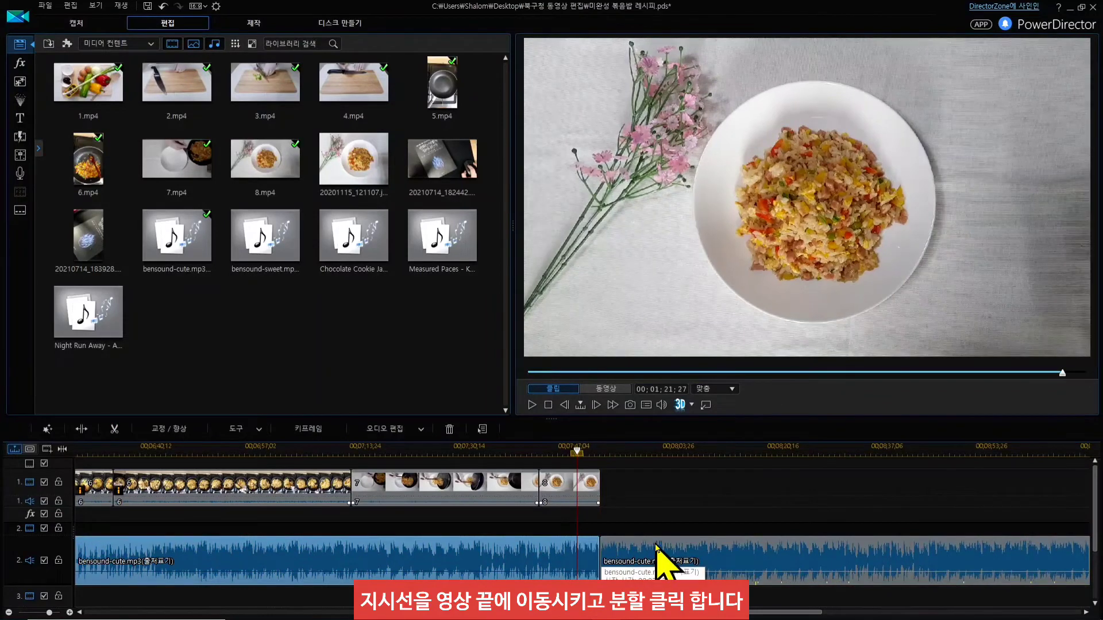
click(660, 548)
click(583, 545)
click(641, 543)
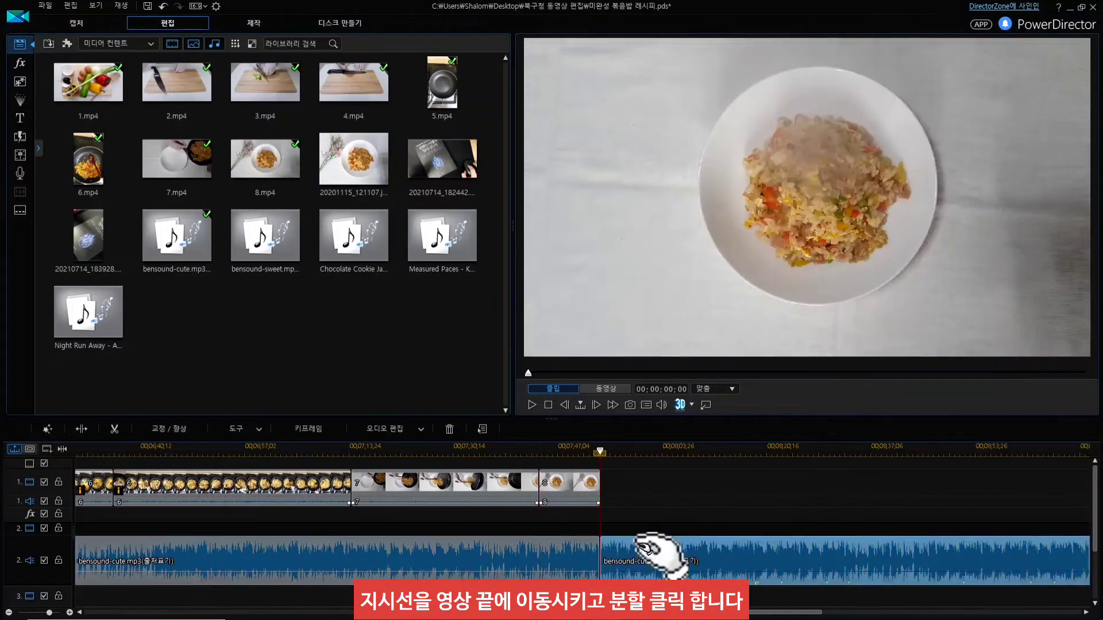
click(572, 560)
click(659, 556)
click(569, 554)
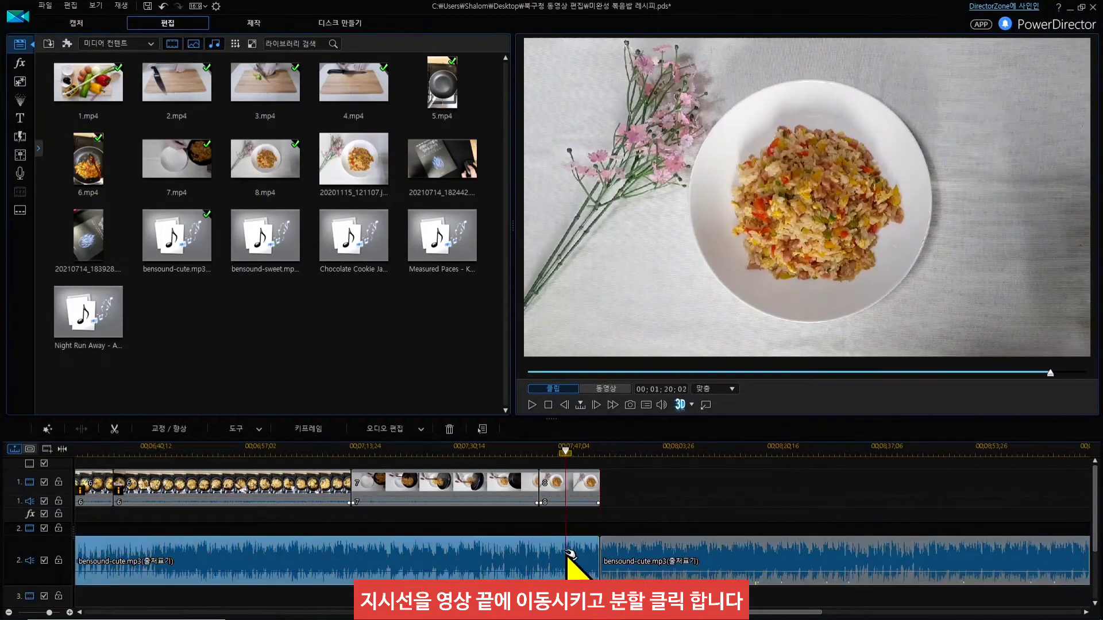
click(643, 554)
key(ctrl+2)
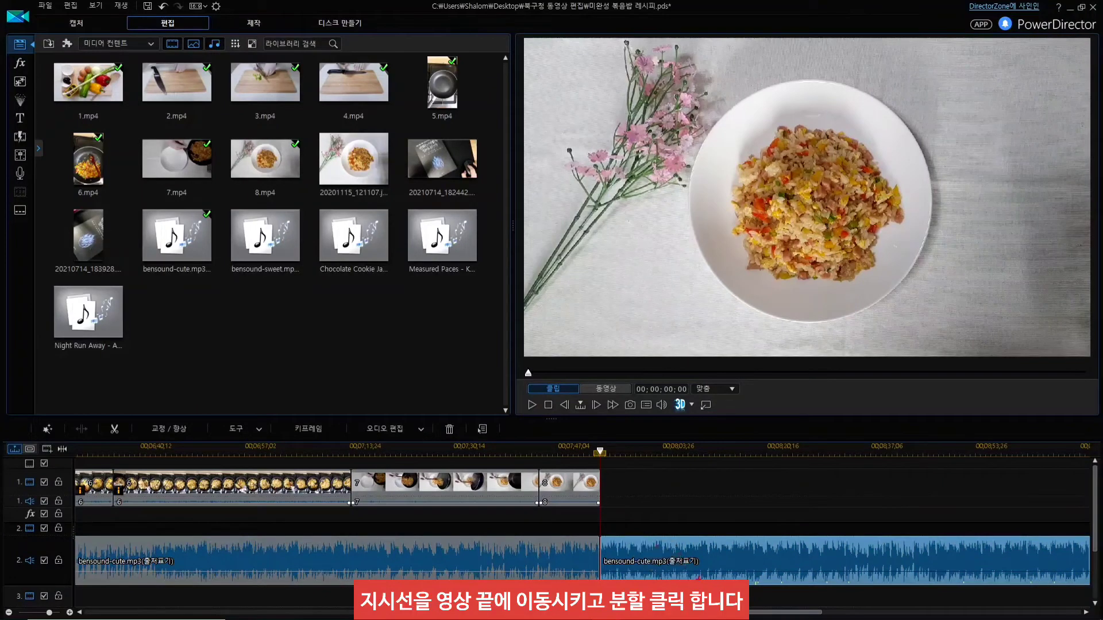
mouse_move(691, 586)
mouse_down()
mouse_move(658, 522)
mouse_move(664, 591)
mouse_up()
mouse_move(625, 505)
mouse_down()
mouse_move(651, 560)
mouse_move(674, 493)
mouse_up()
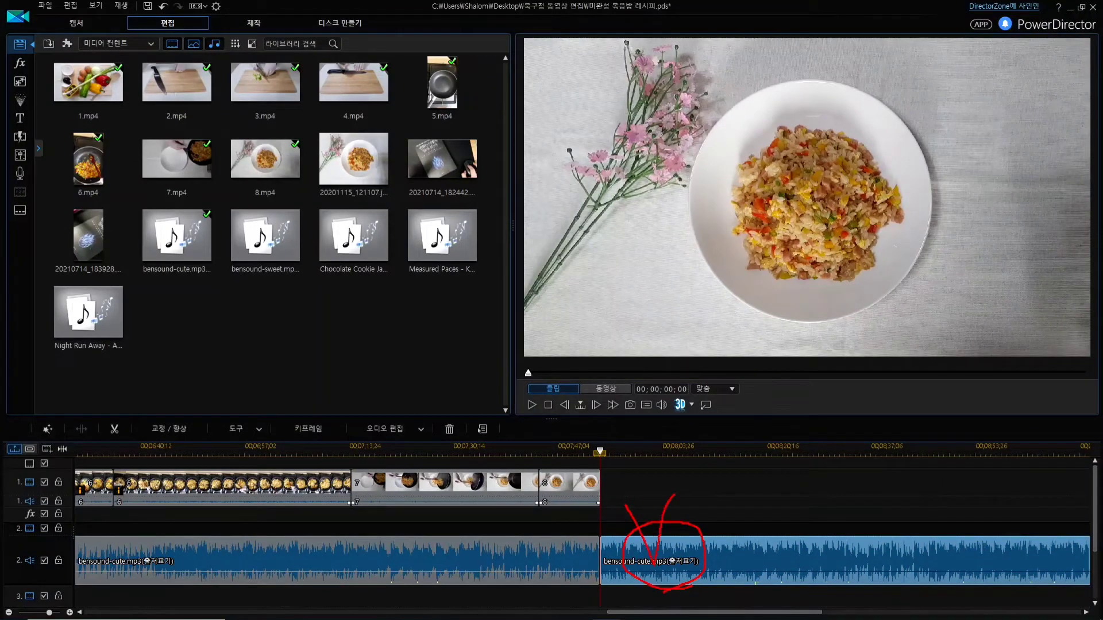
key(Escape)
key(Delete)
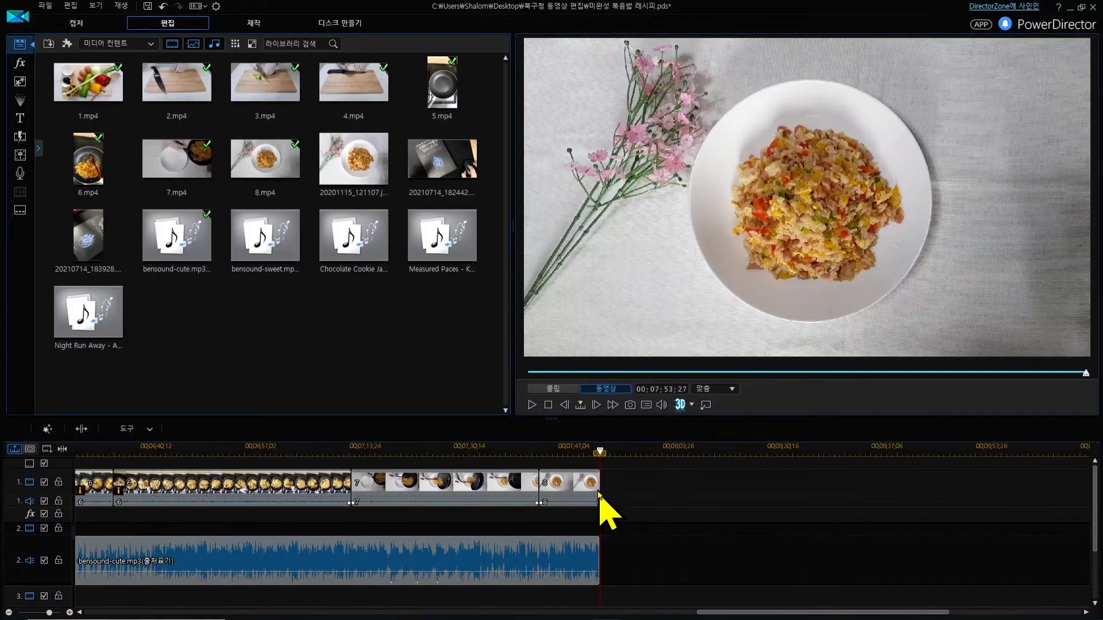
key(ctrl+2)
drag(603, 468, 597, 522)
key(Escape)
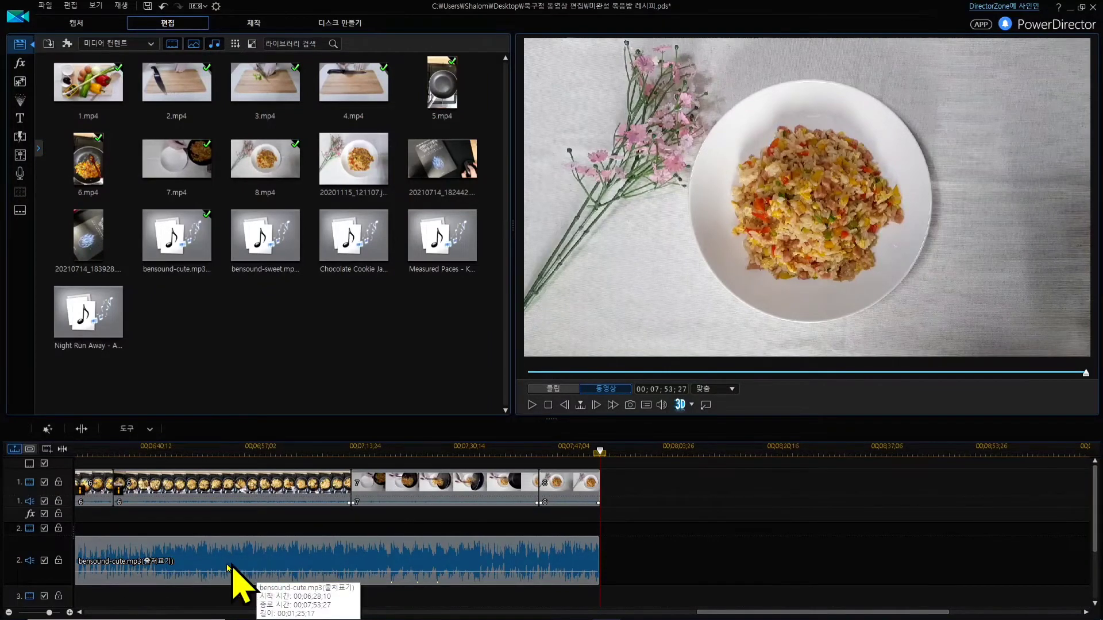
Try a higher and a lower audio 2 gain on the last music clip, and set it back to just below the middle.
click(178, 566)
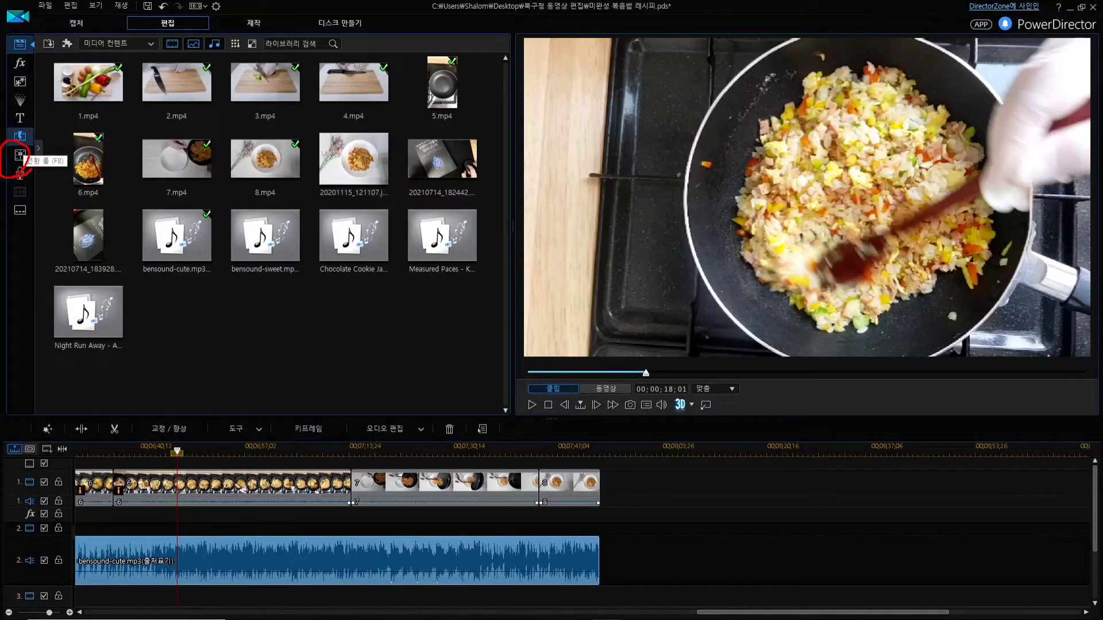
click(22, 159)
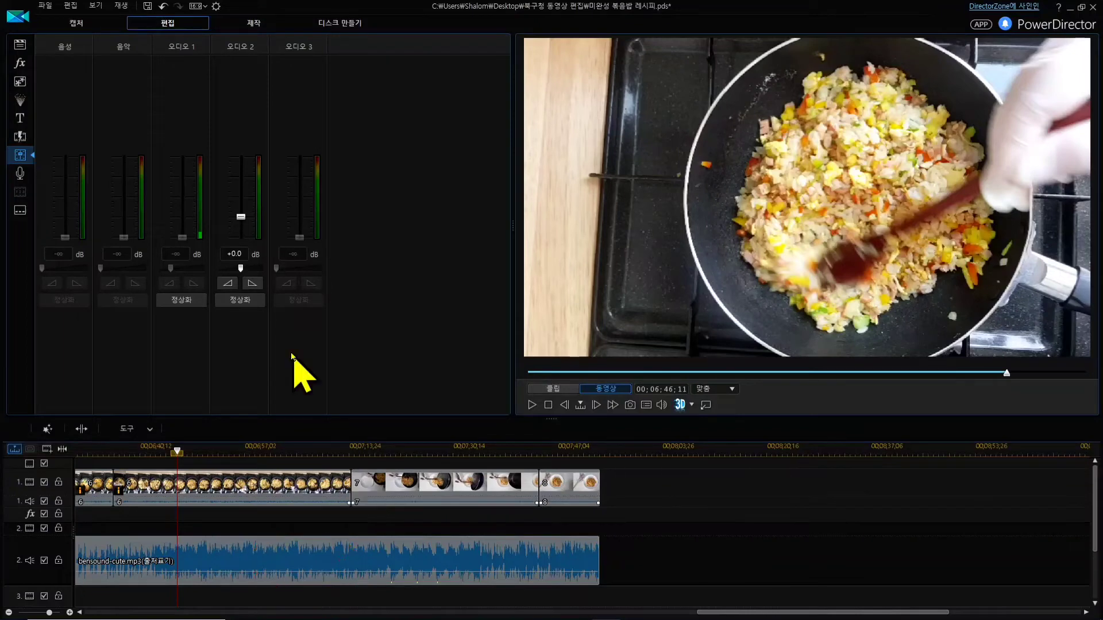
mouse_move(241, 269)
drag(241, 269, 270, 274)
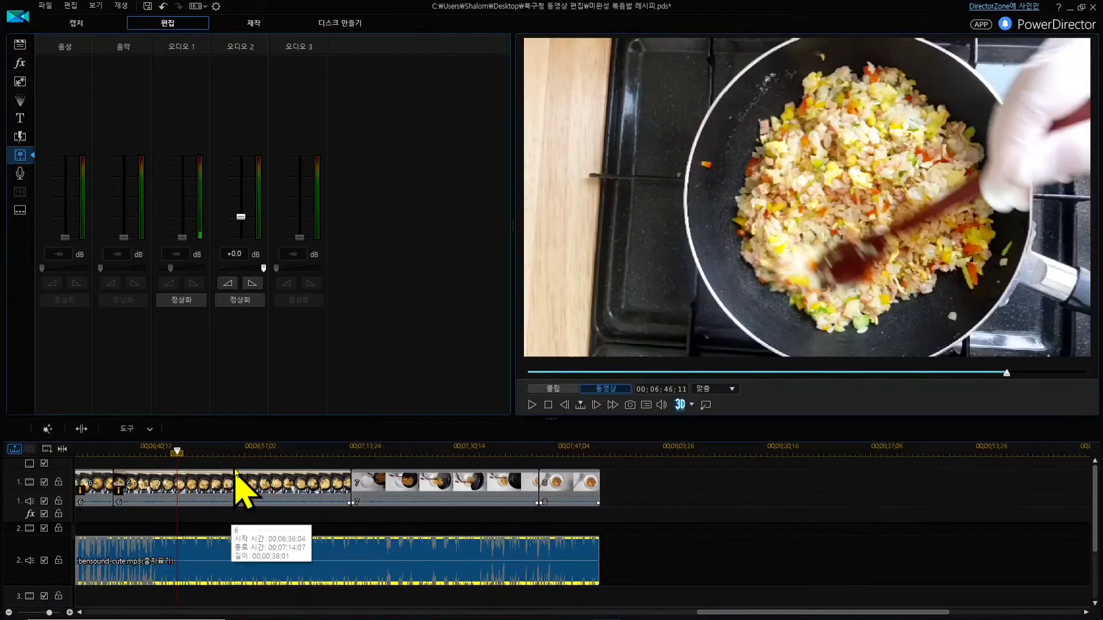
drag(264, 269, 227, 276)
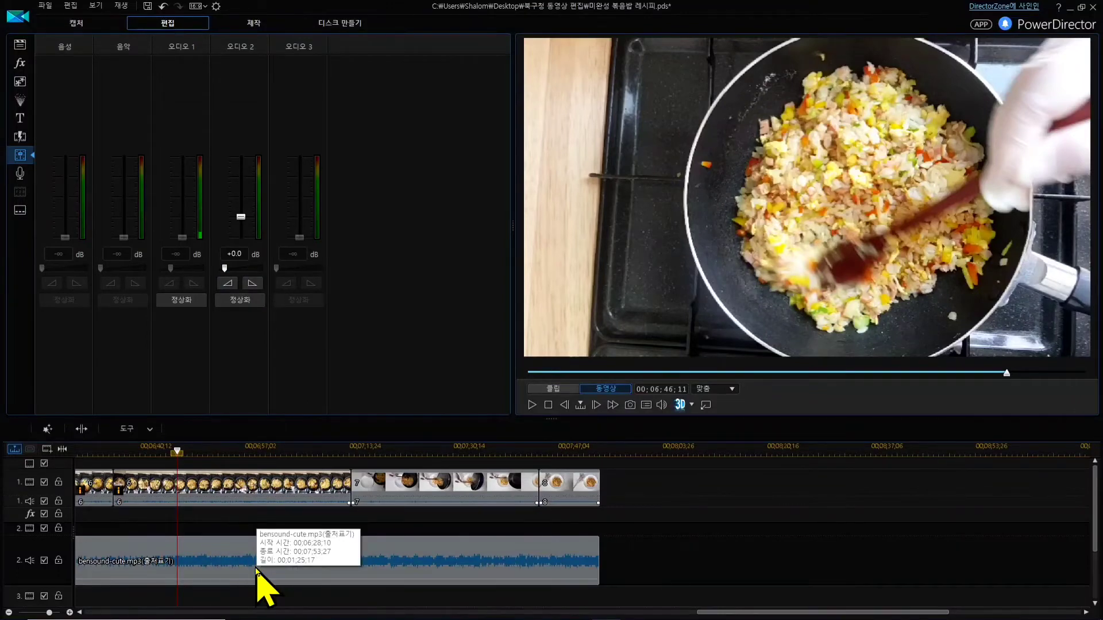
mouse_move(227, 271)
mouse_down()
mouse_move(258, 272)
mouse_move(240, 272)
mouse_up()
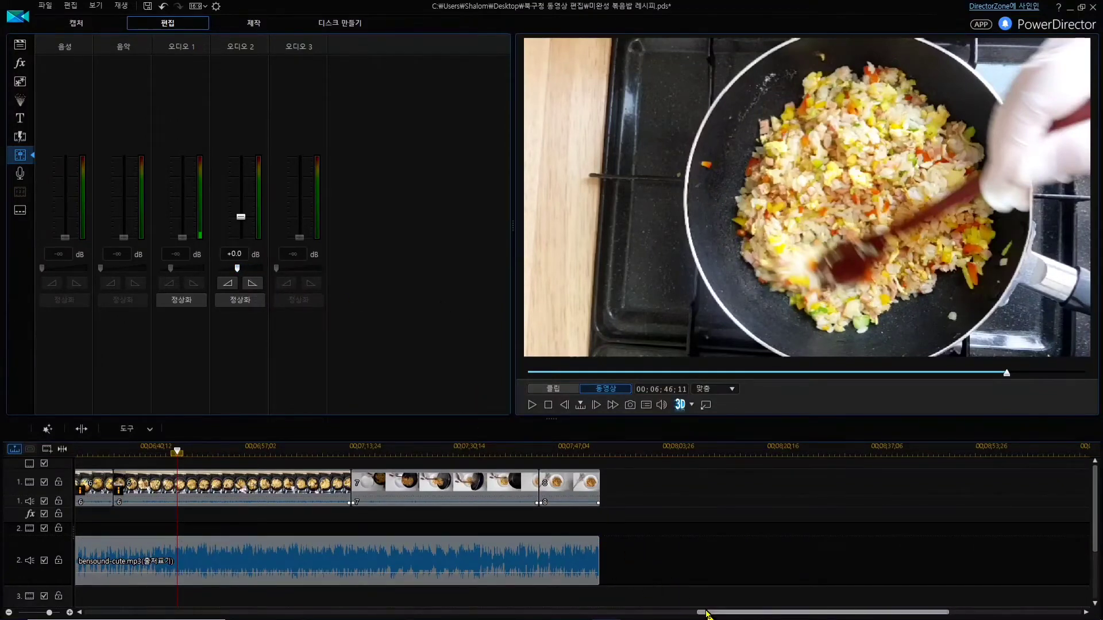
Raise the first music clip's volume line near the end of subtitle 3, and add a low volume key point directly after it.
drag(702, 613, 99, 613)
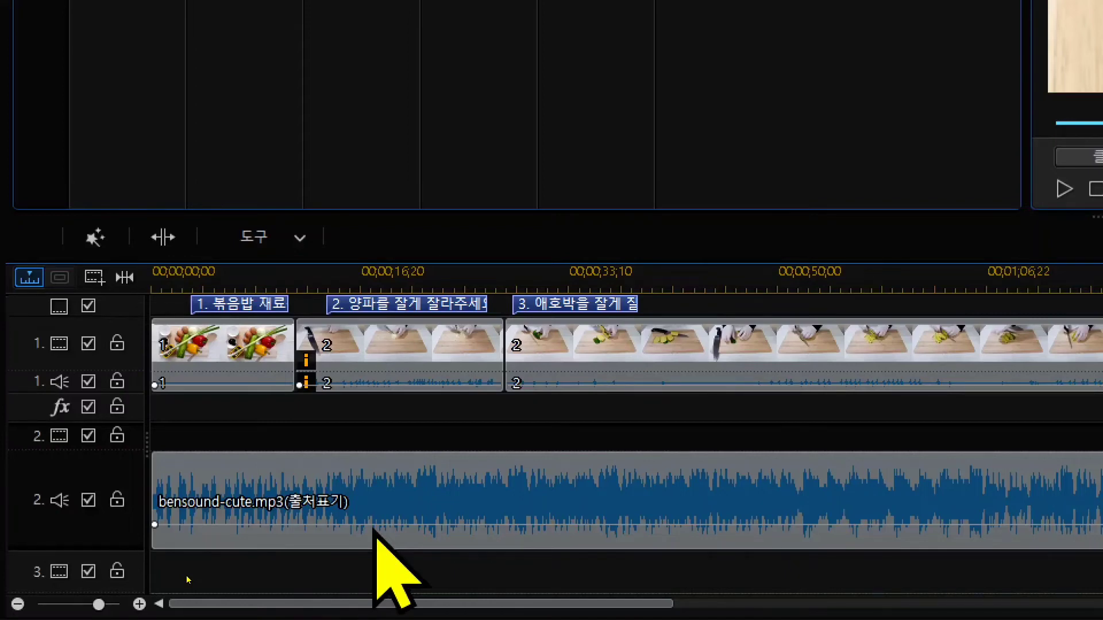
drag(177, 522, 154, 543)
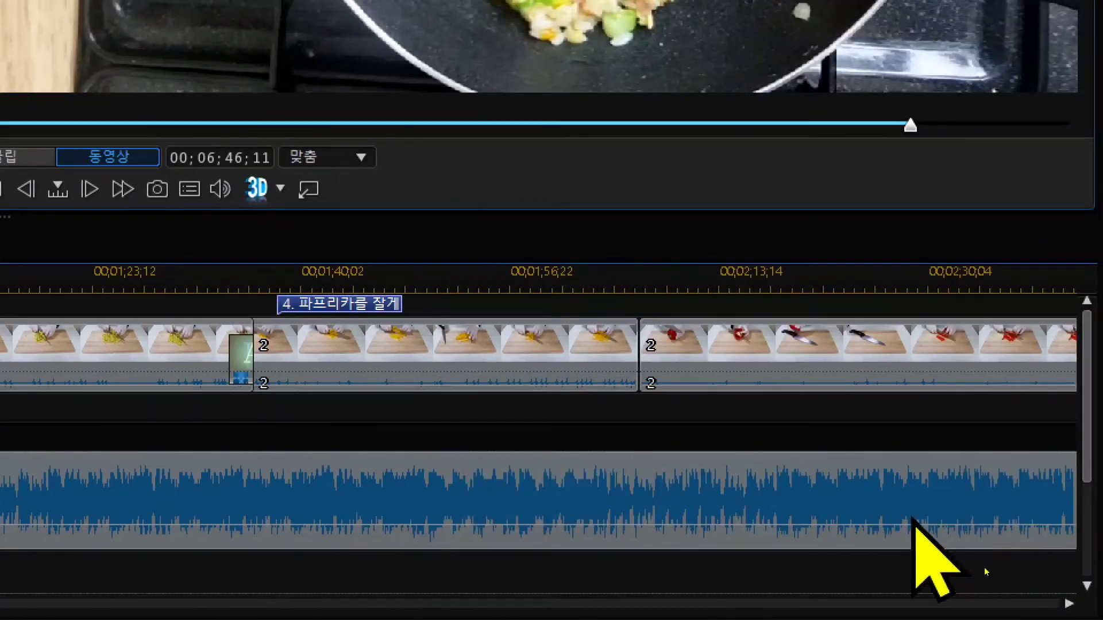
drag(467, 266, 35, 247)
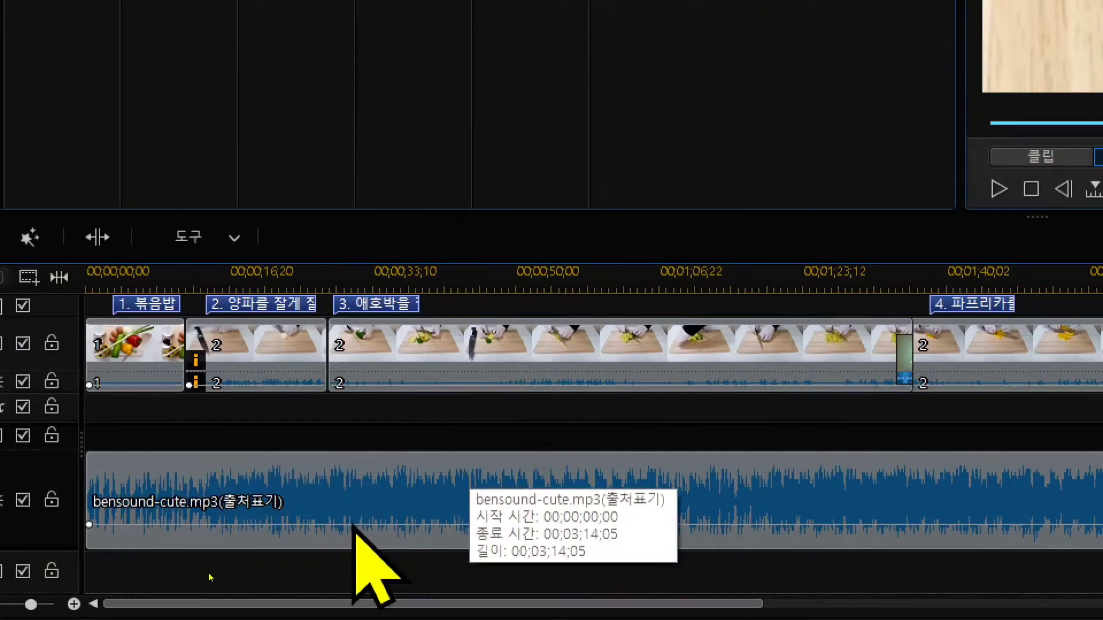
drag(402, 525, 406, 486)
click(402, 521)
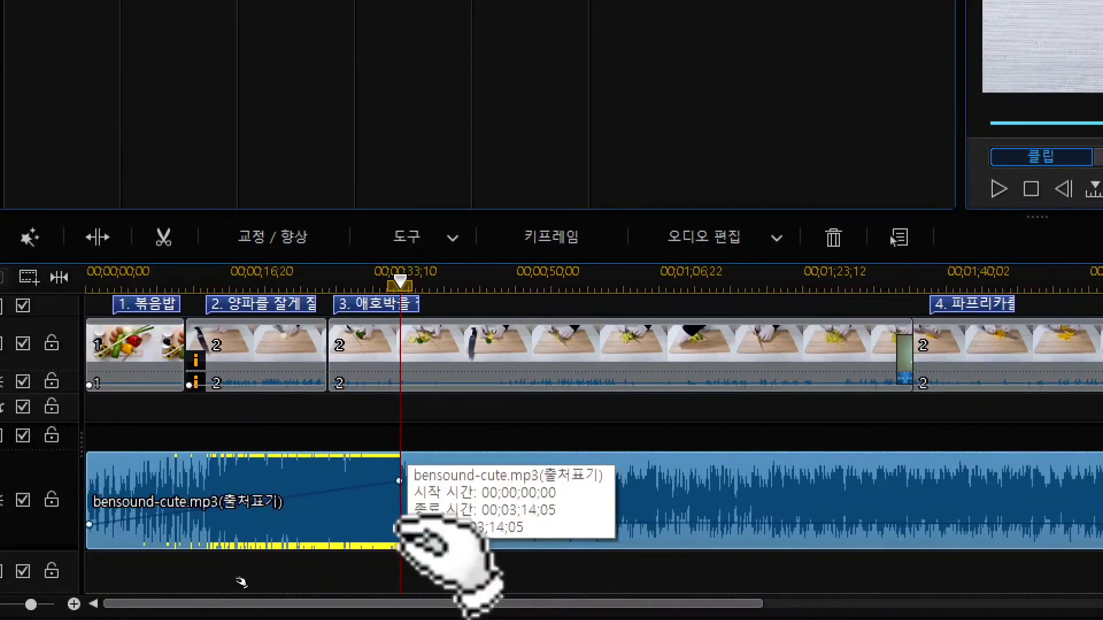
Add a raised volume key point to the first music clip between subtitles 3 and 4.
click(736, 524)
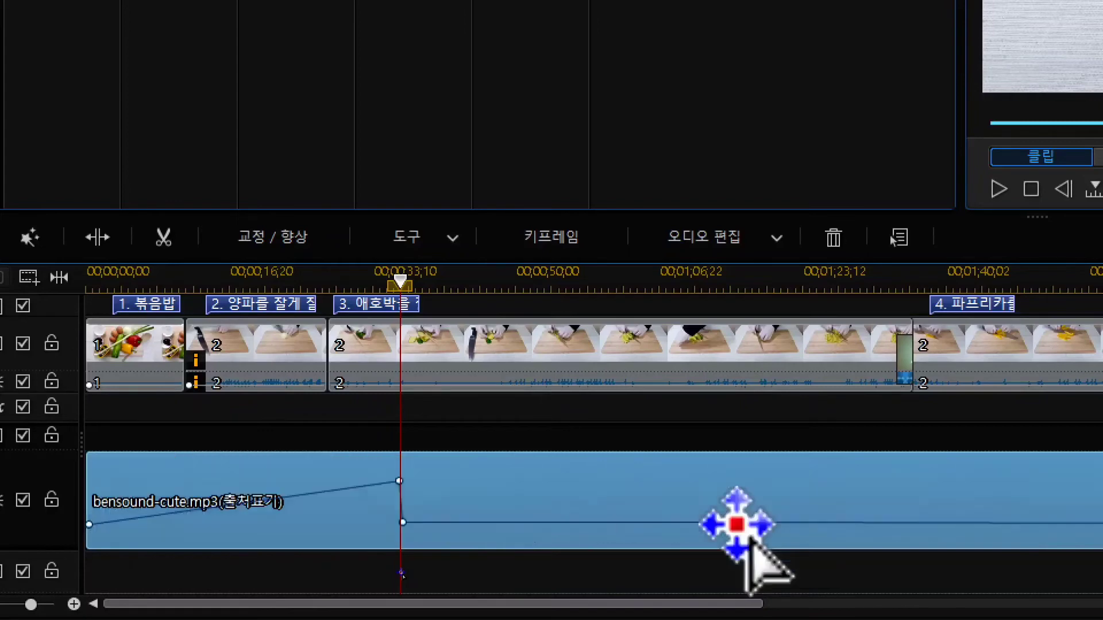
drag(737, 524, 742, 475)
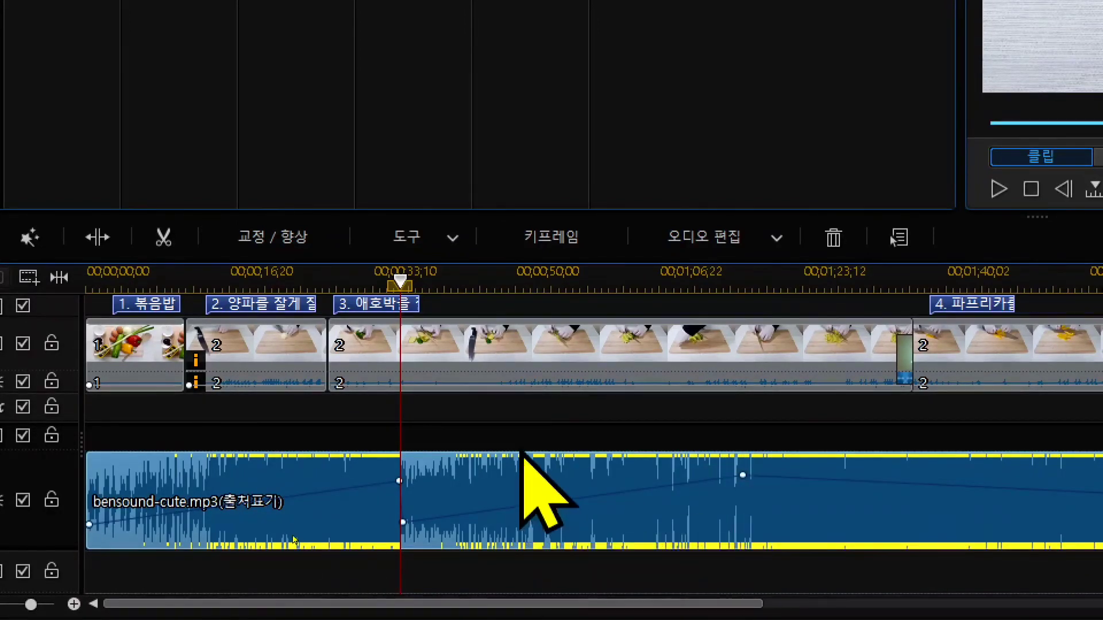
click(587, 429)
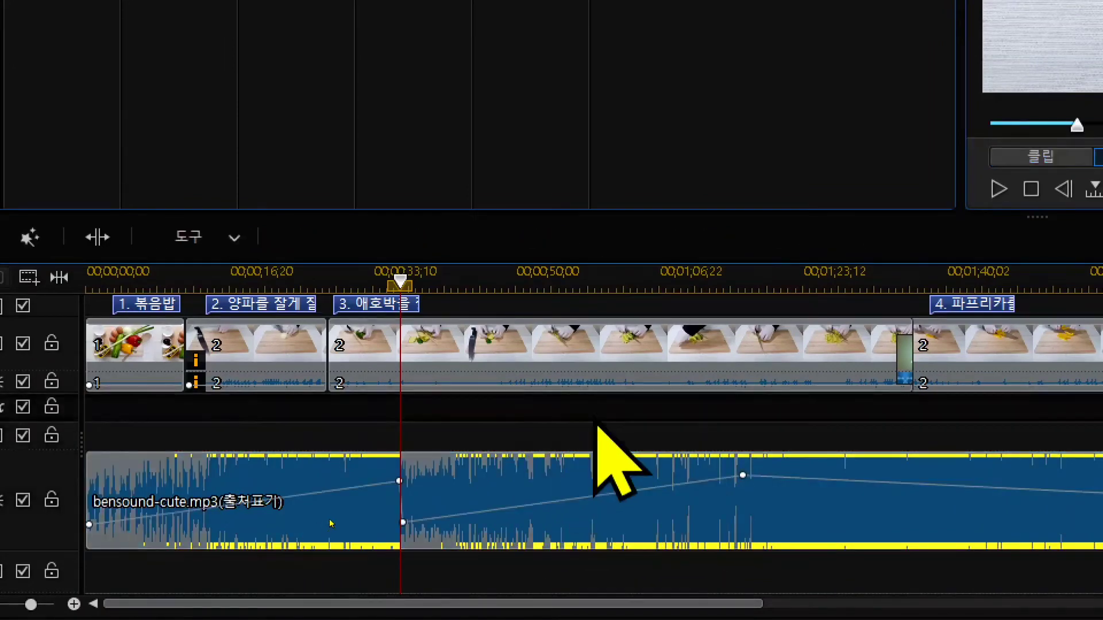
click(436, 514)
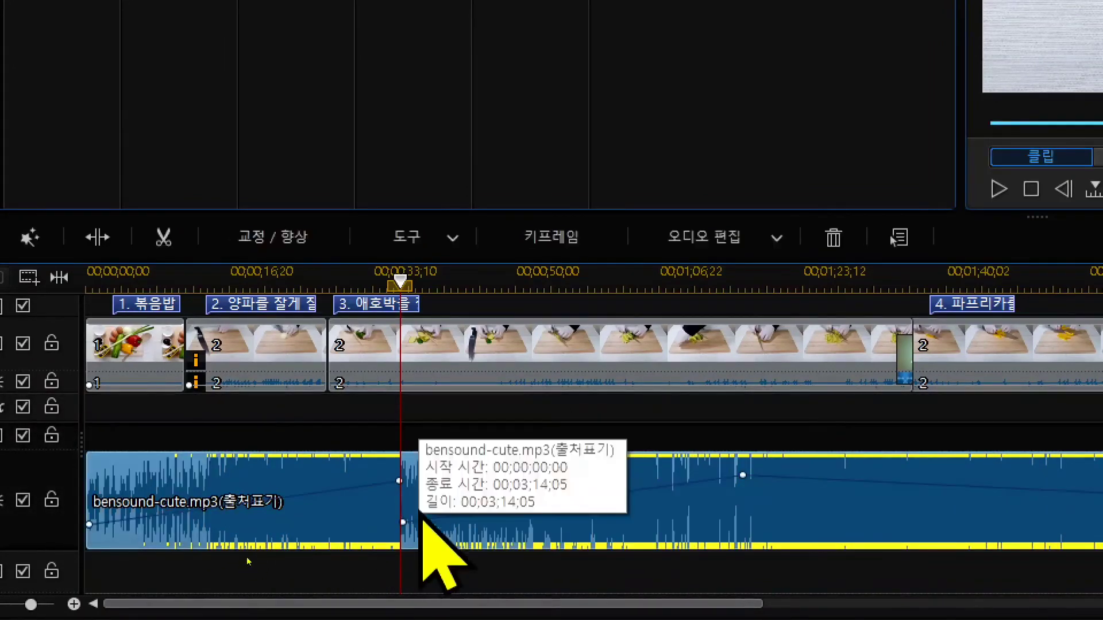
drag(460, 511, 540, 500)
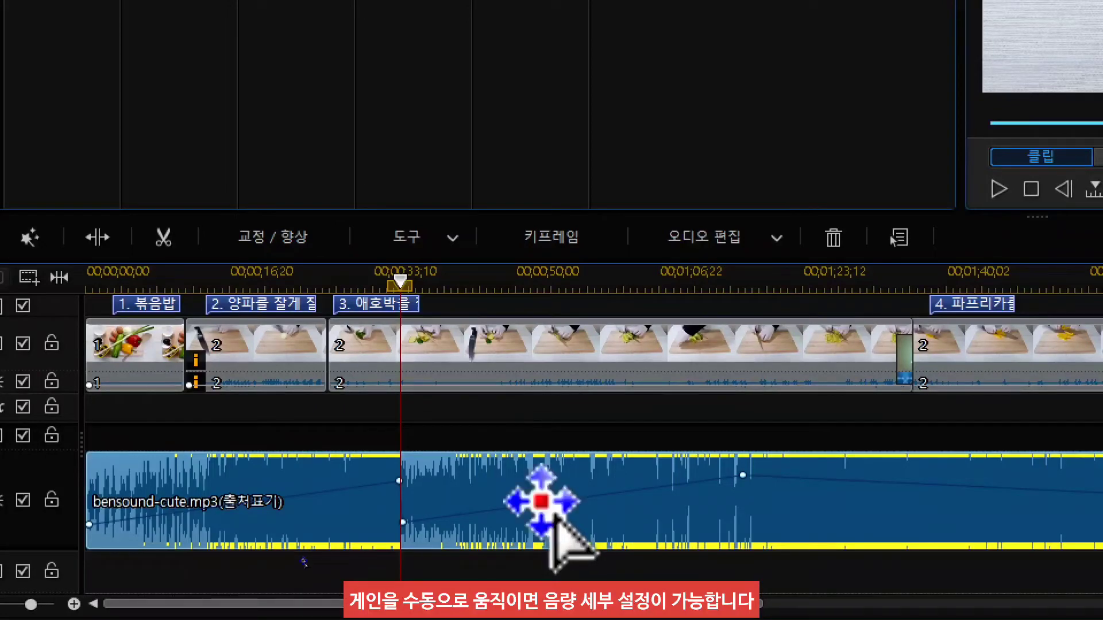
Try alternating raised and lowered volume key points along the first music clip from subtitle 3 past subtitle 4, and restore its original volume.
drag(541, 502, 538, 474)
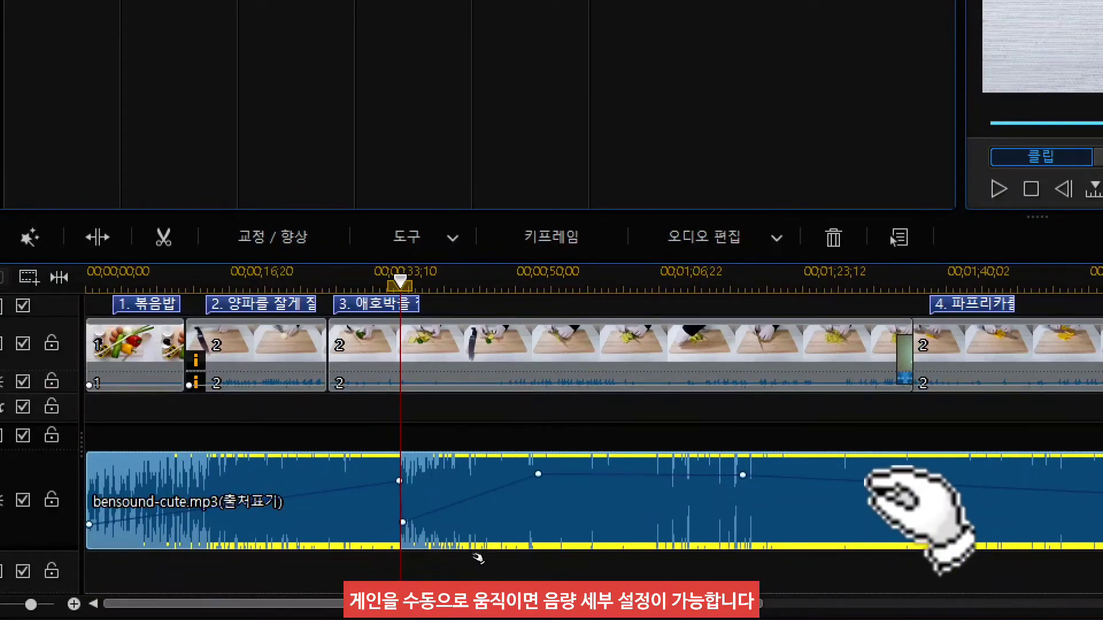
drag(883, 486, 881, 520)
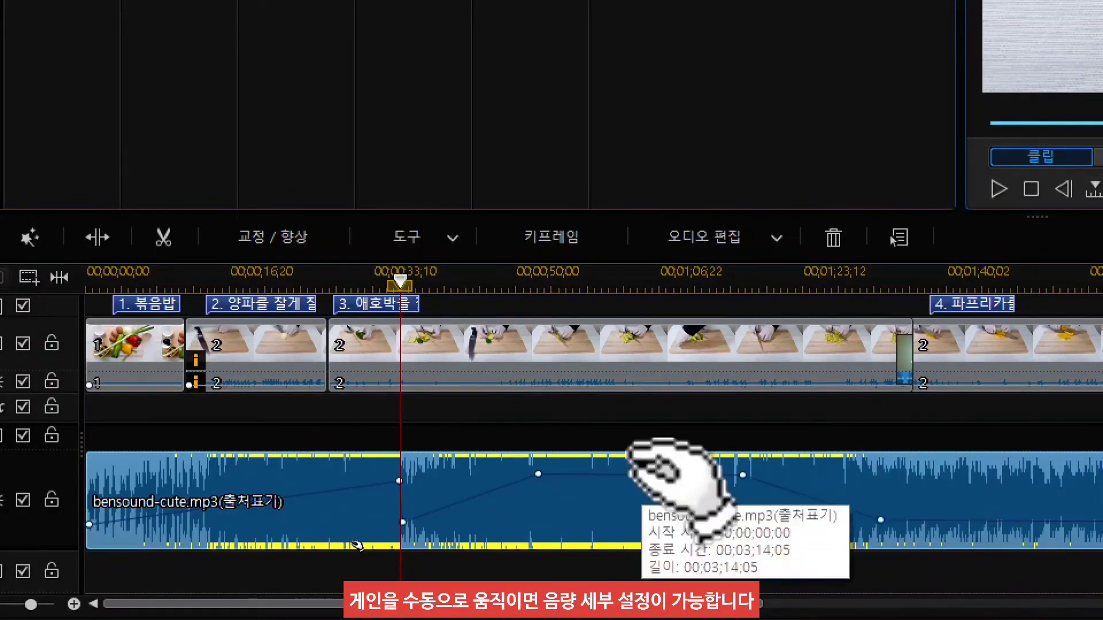
drag(639, 480, 641, 522)
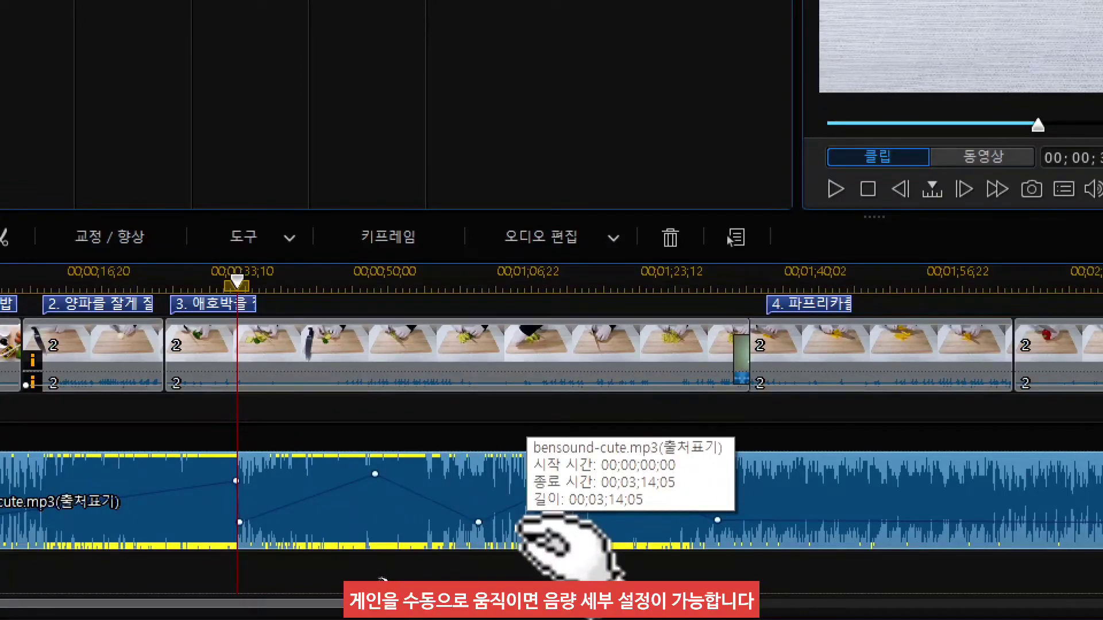
drag(580, 521, 579, 475)
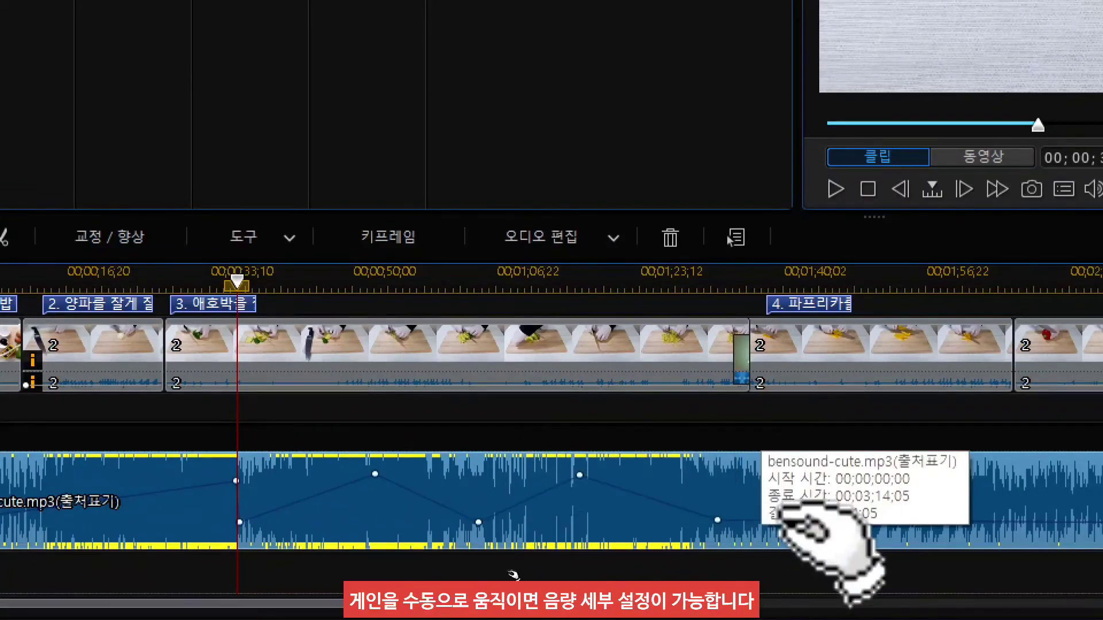
mouse_move(721, 520)
mouse_down()
mouse_move(787, 517)
mouse_move(778, 475)
mouse_up()
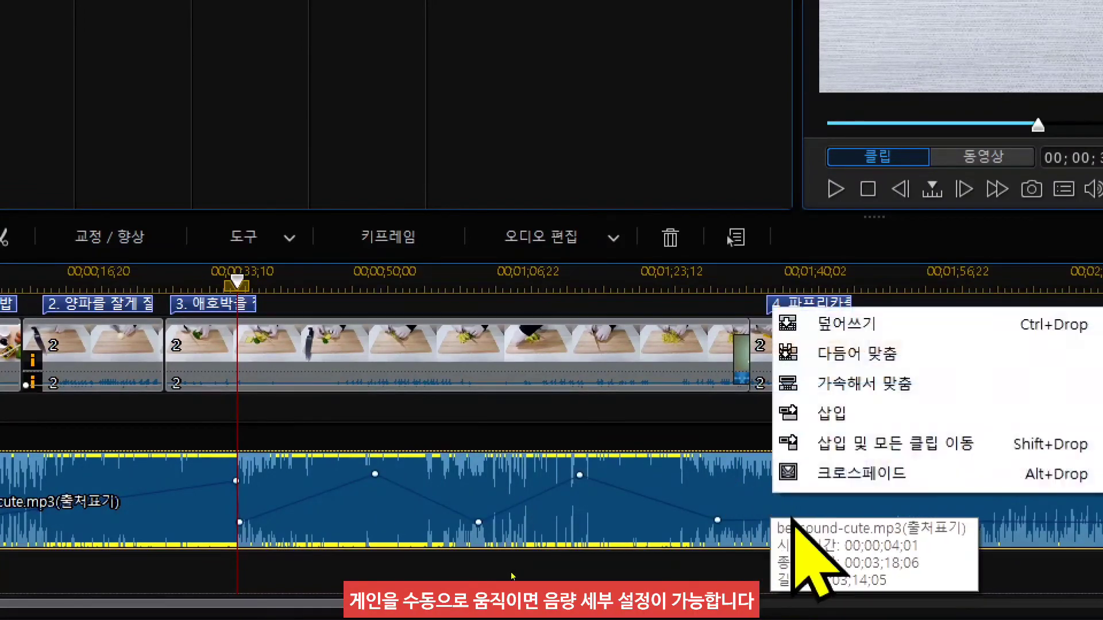
key(Escape)
drag(869, 482, 869, 544)
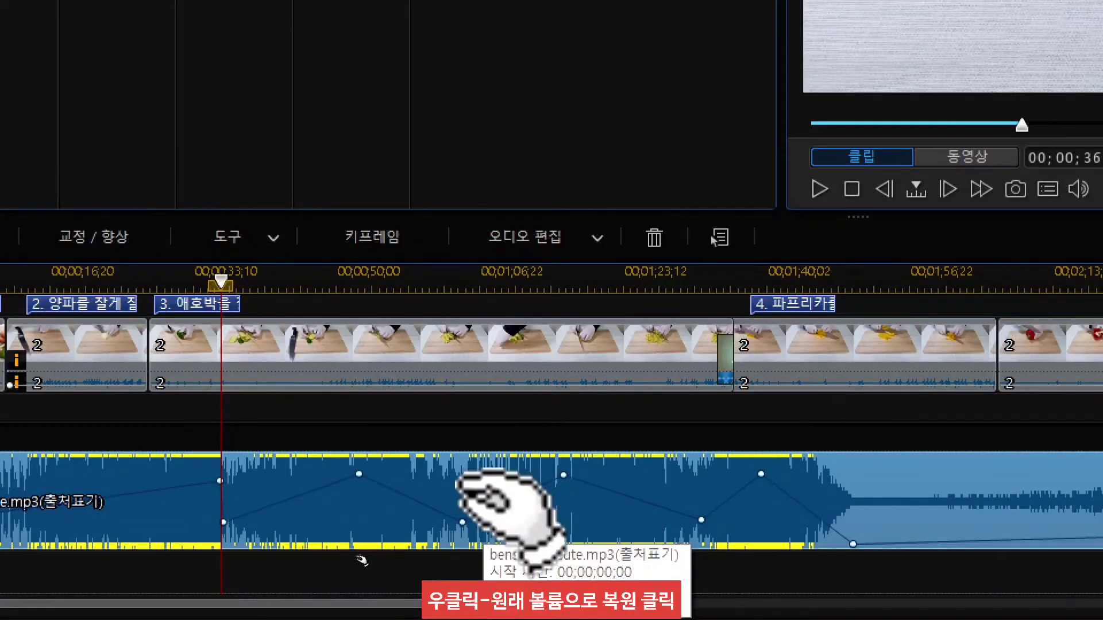
right_click(469, 496)
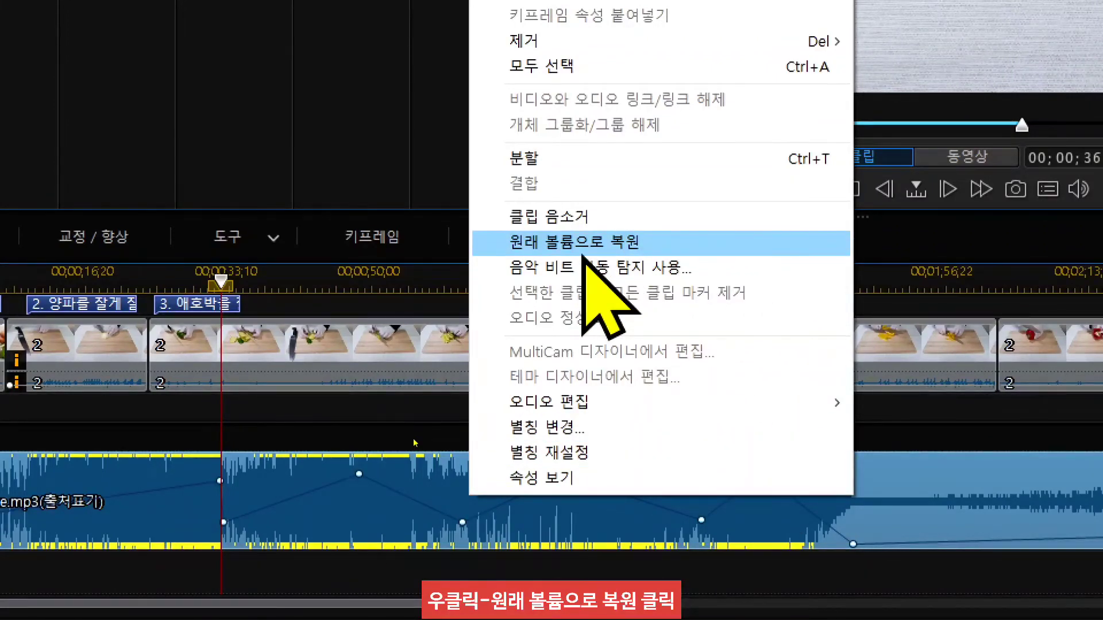
click(629, 248)
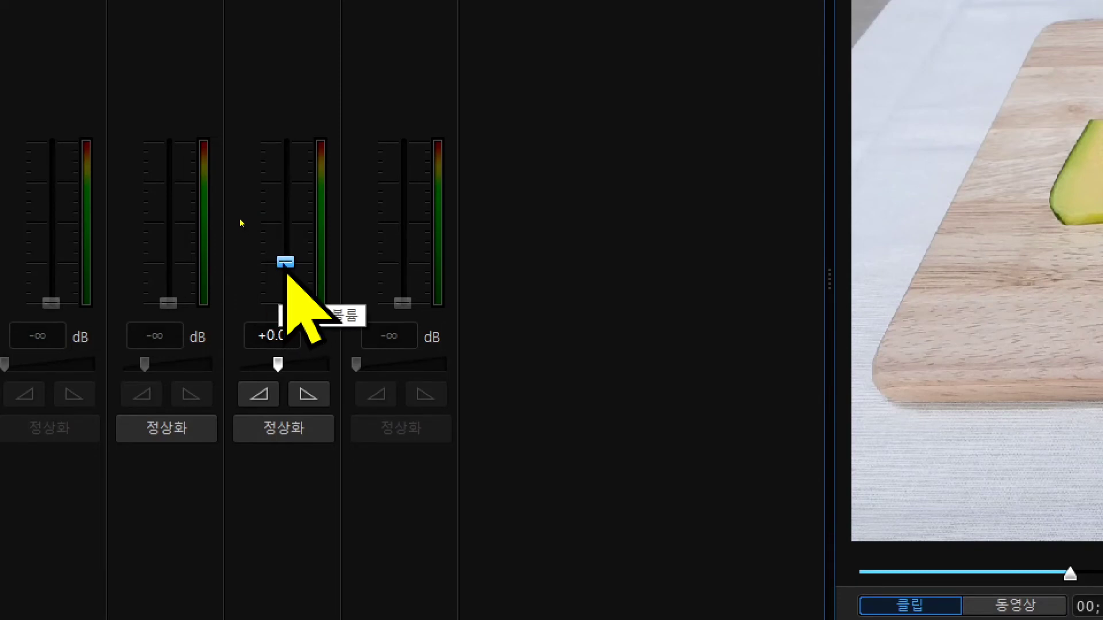
Try an audio 2 gain of +9.3 dB near subtitle 3 and -5.7 dB at 00;01;17;00, and restore the music clip's original volume.
drag(285, 262, 285, 185)
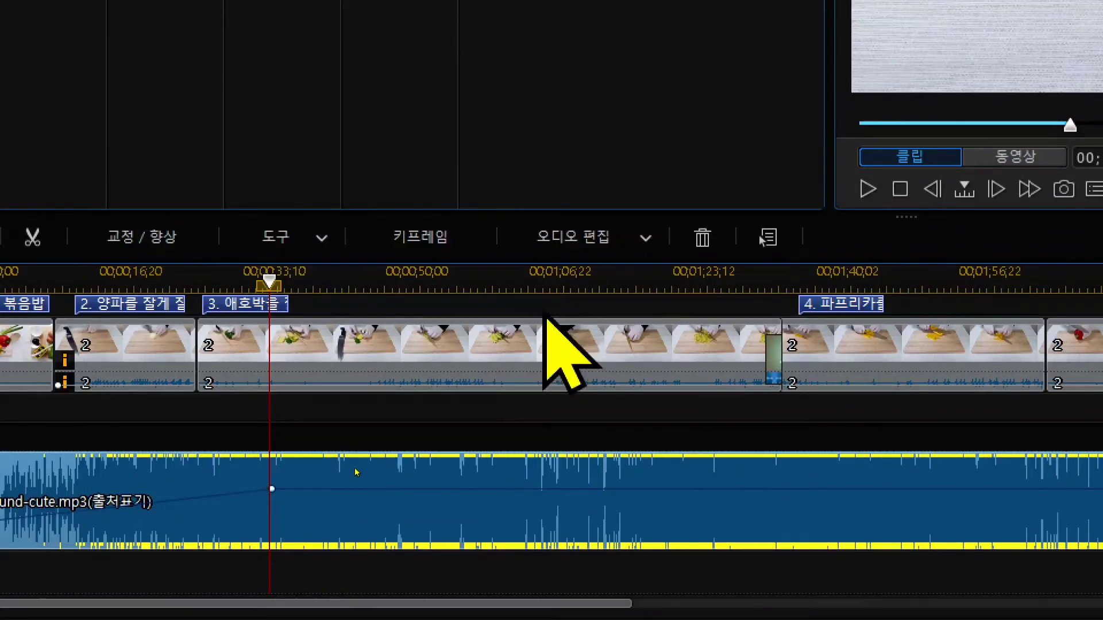
click(616, 271)
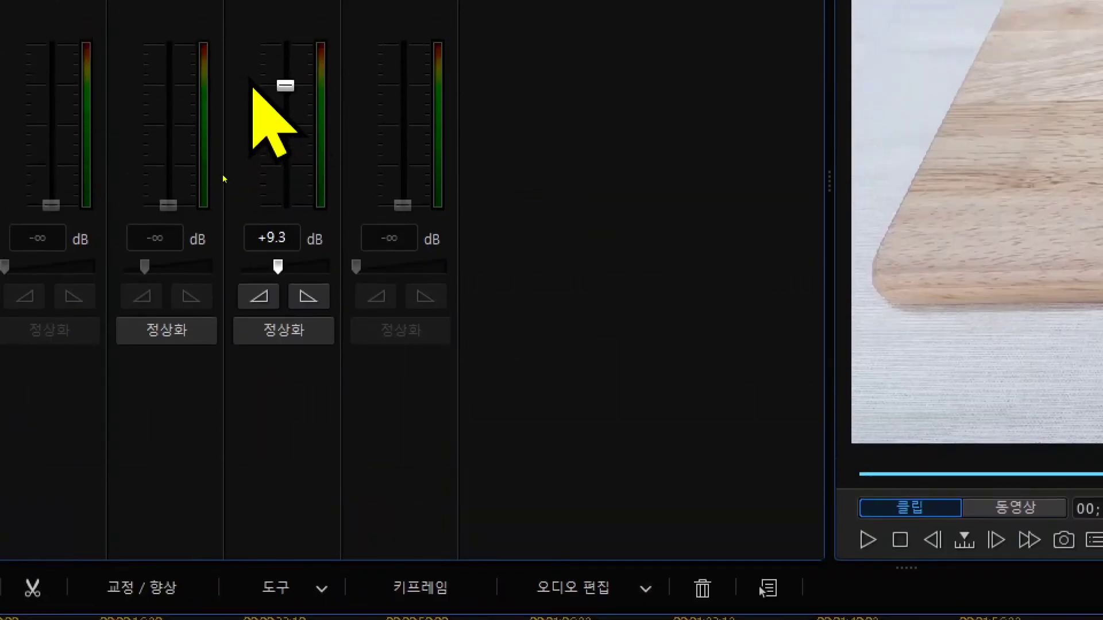
drag(286, 87, 285, 184)
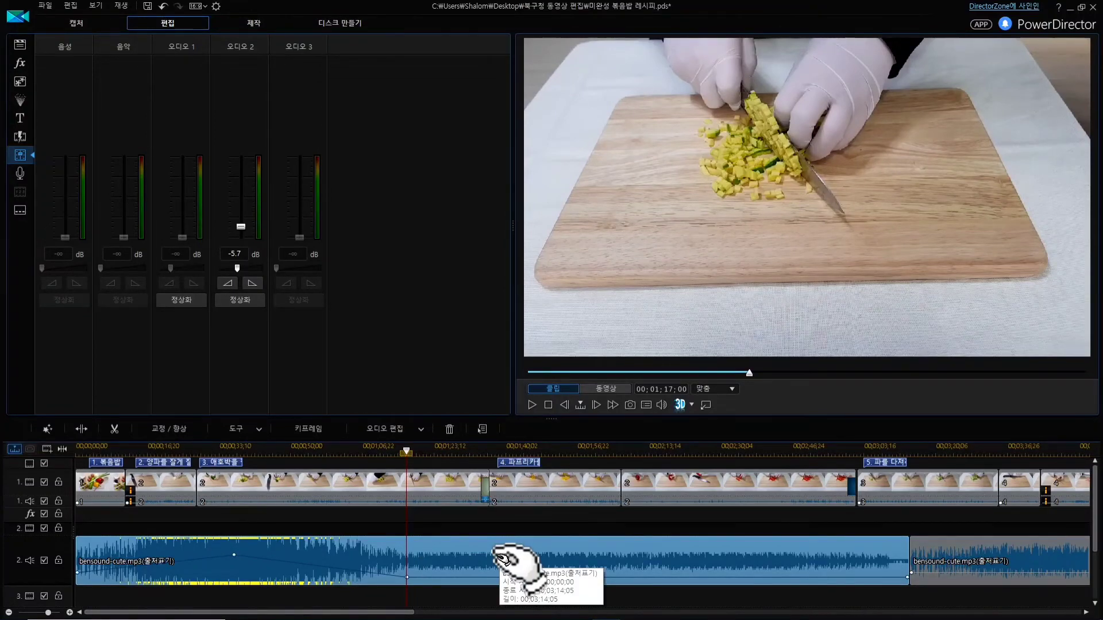
right_click(533, 556)
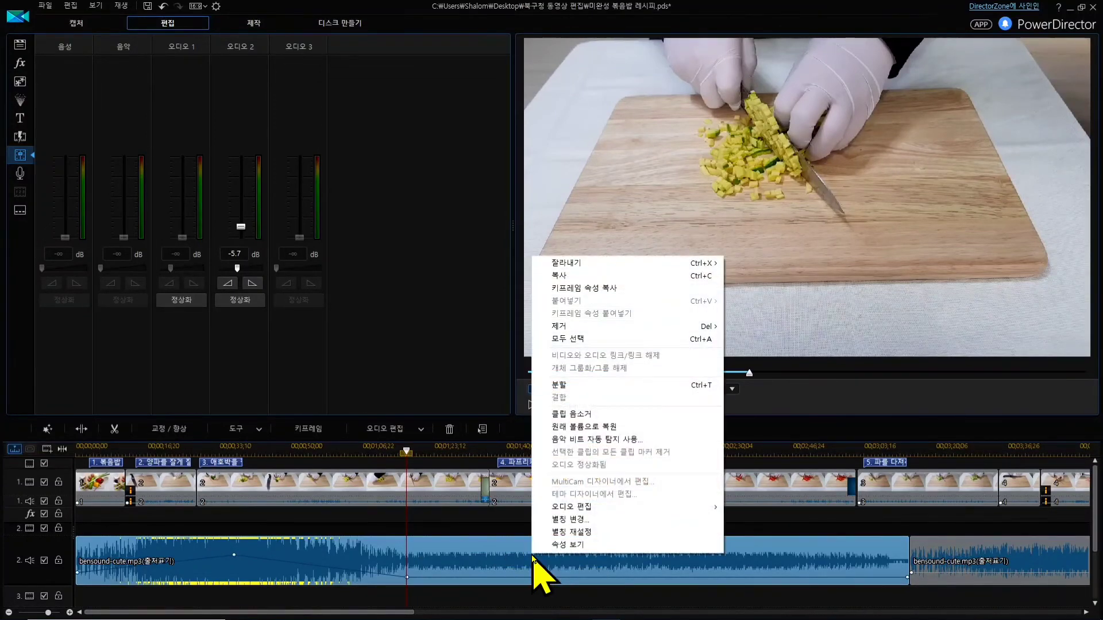
click(588, 427)
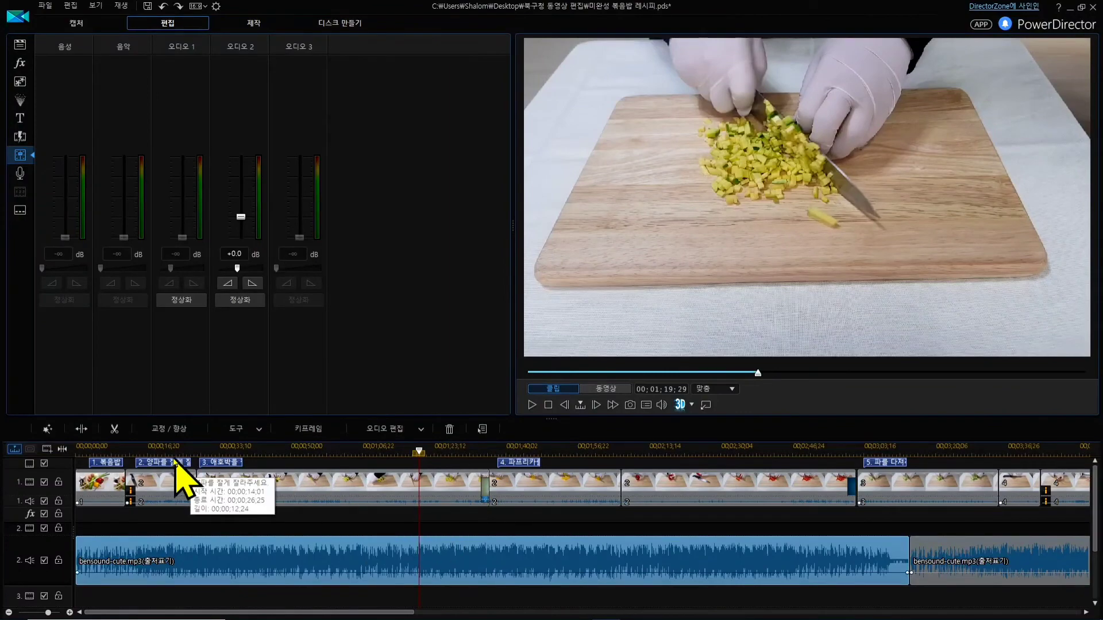
Add a fade-in at the start of the first music clip and extend it to about 00;00;16;20, within subtitle 2.
drag(422, 485, 78, 501)
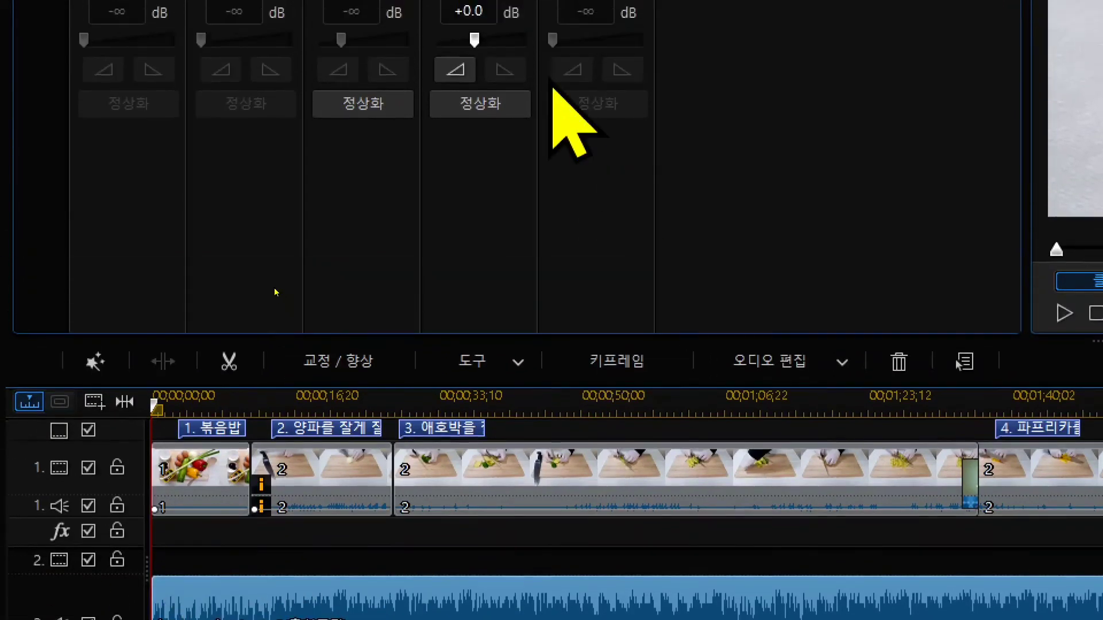
click(467, 80)
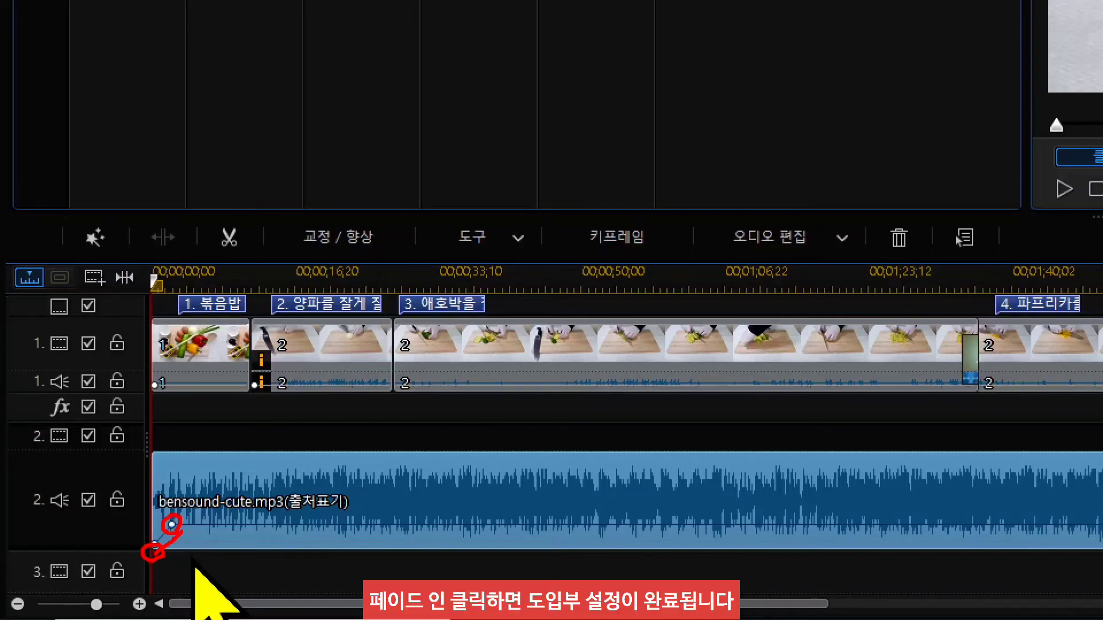
click(168, 524)
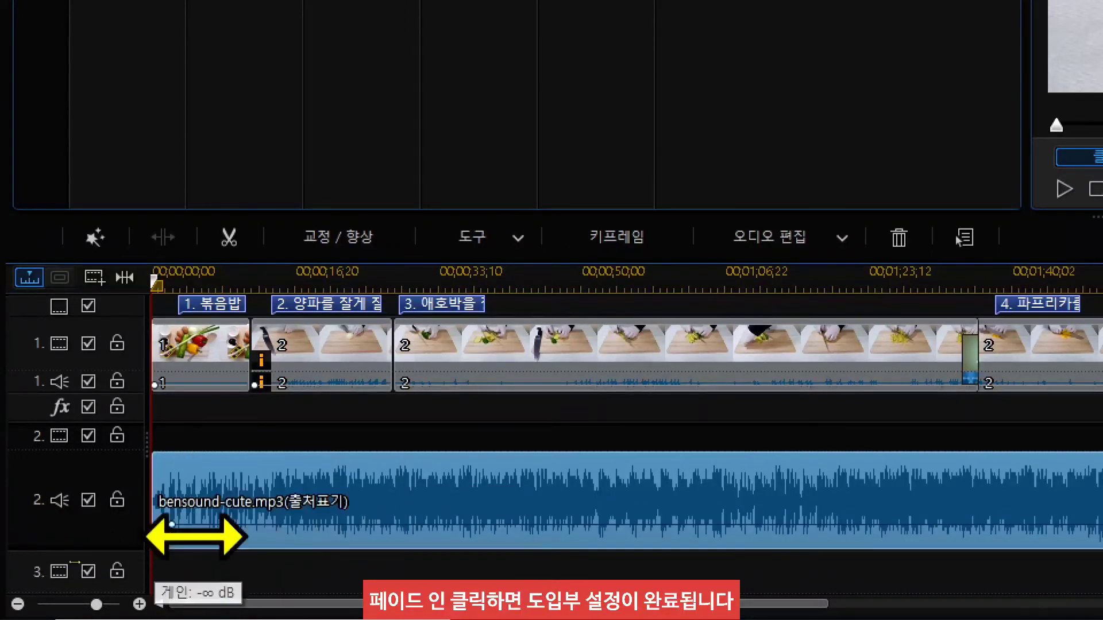
mouse_move(171, 525)
mouse_down()
mouse_move(302, 516)
mouse_move(298, 525)
mouse_up()
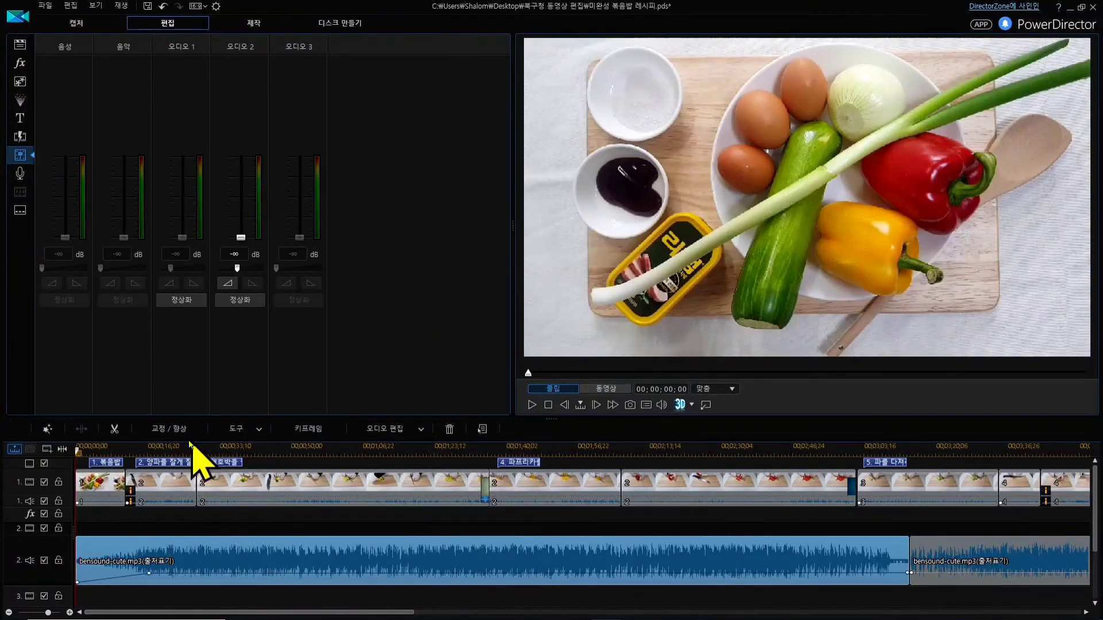
Add a fade-out to the last music clip on audio track 2 at the very end of the video.
click(62, 449)
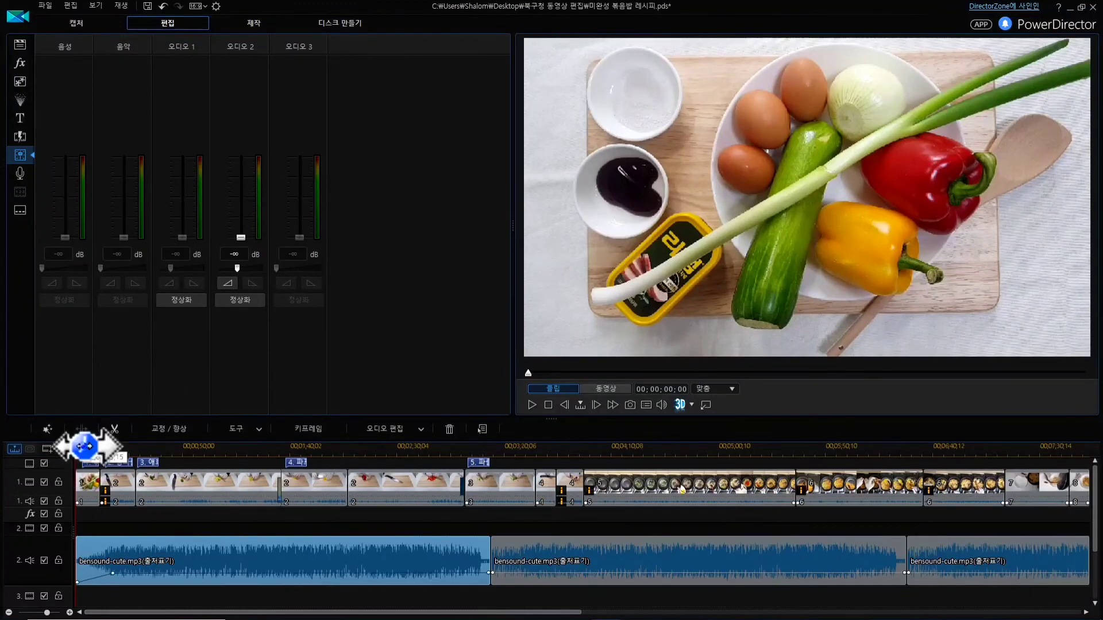
drag(316, 611, 487, 612)
click(741, 447)
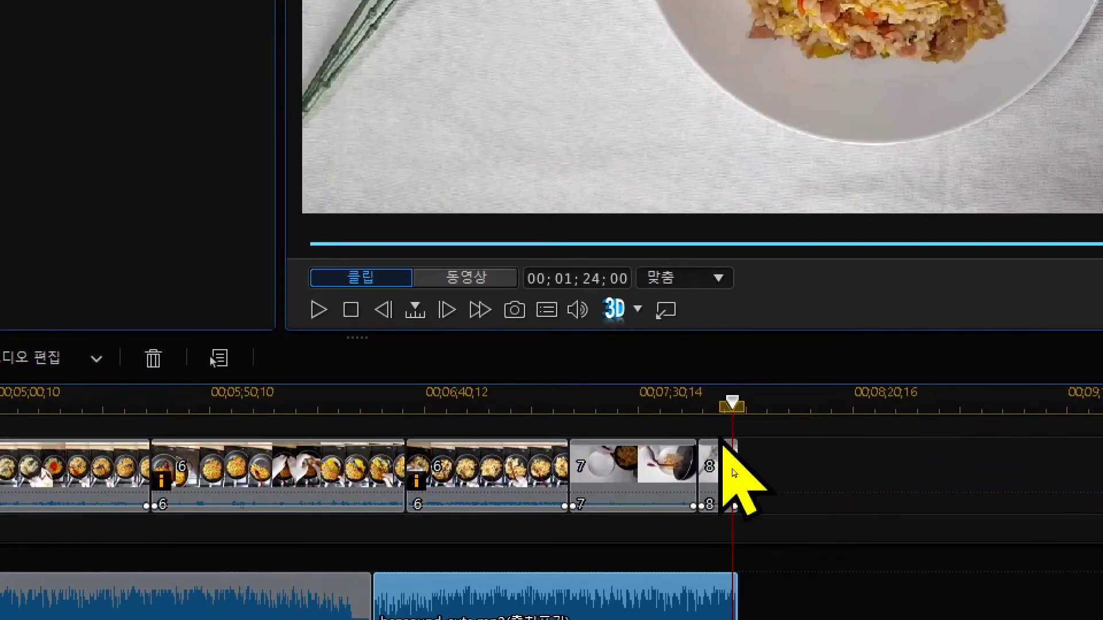
click(739, 450)
drag(733, 402, 737, 402)
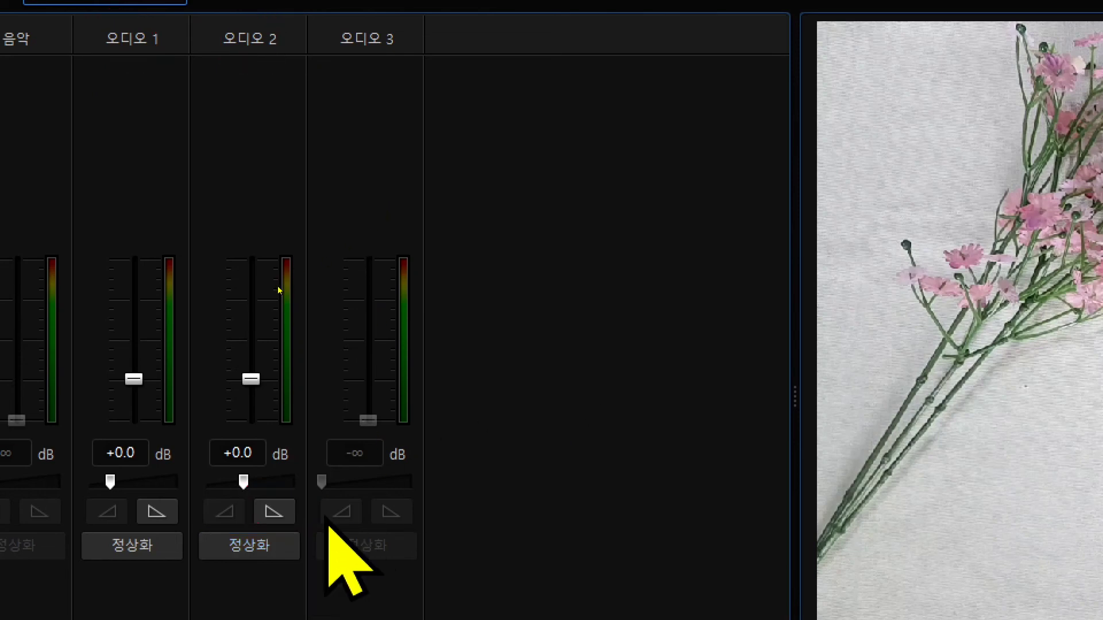
click(275, 512)
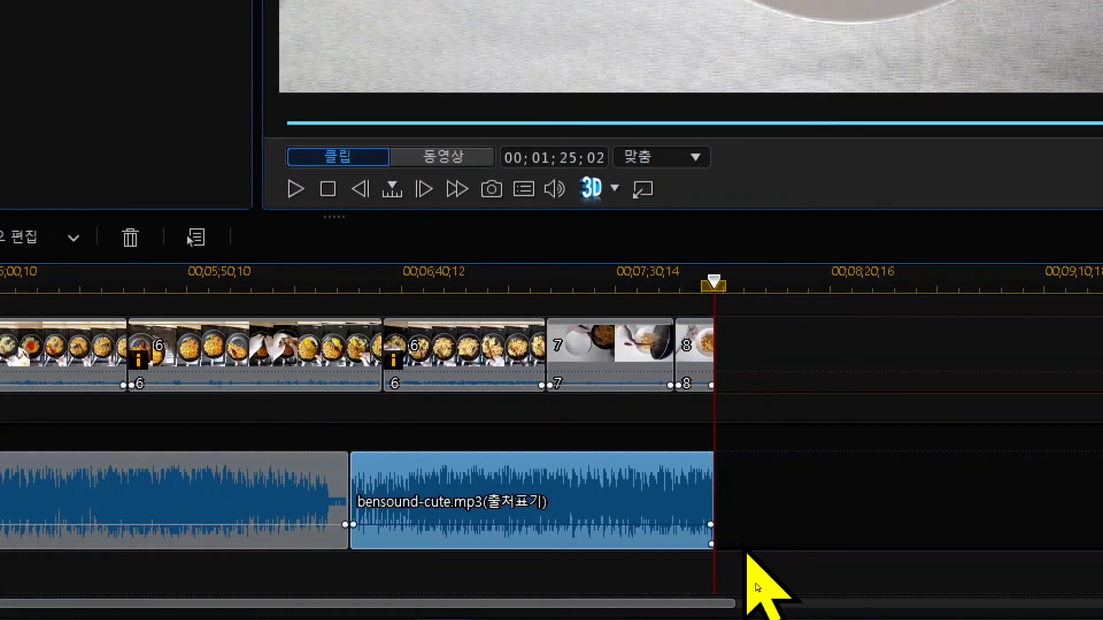
Lengthen the last music clip's fade-out by moving its starting point earlier in the clip.
click(710, 524)
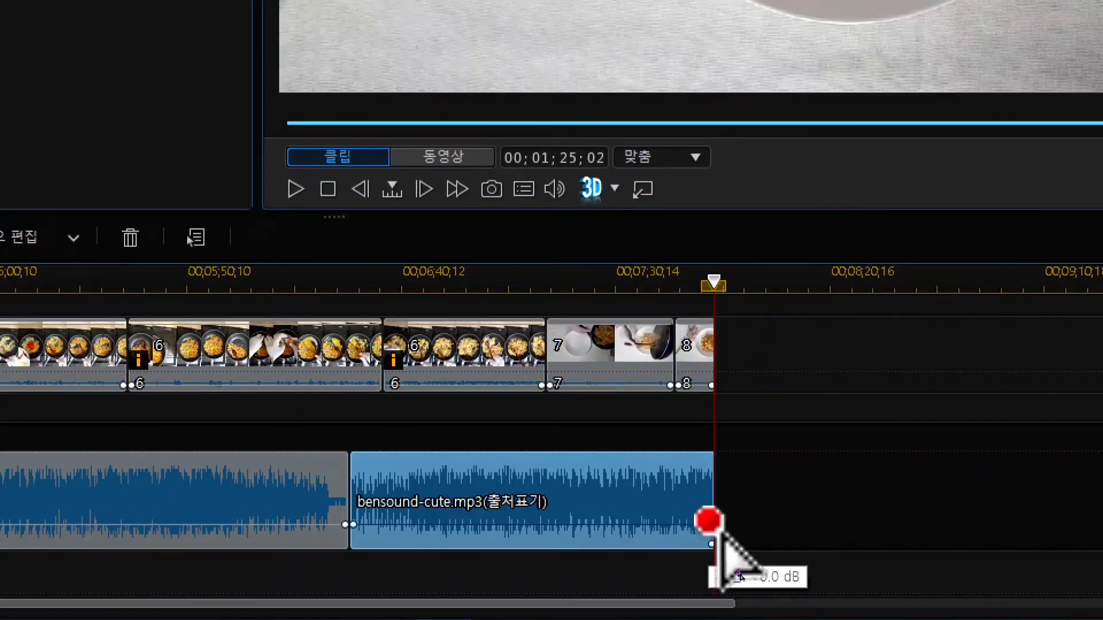
drag(723, 541, 652, 542)
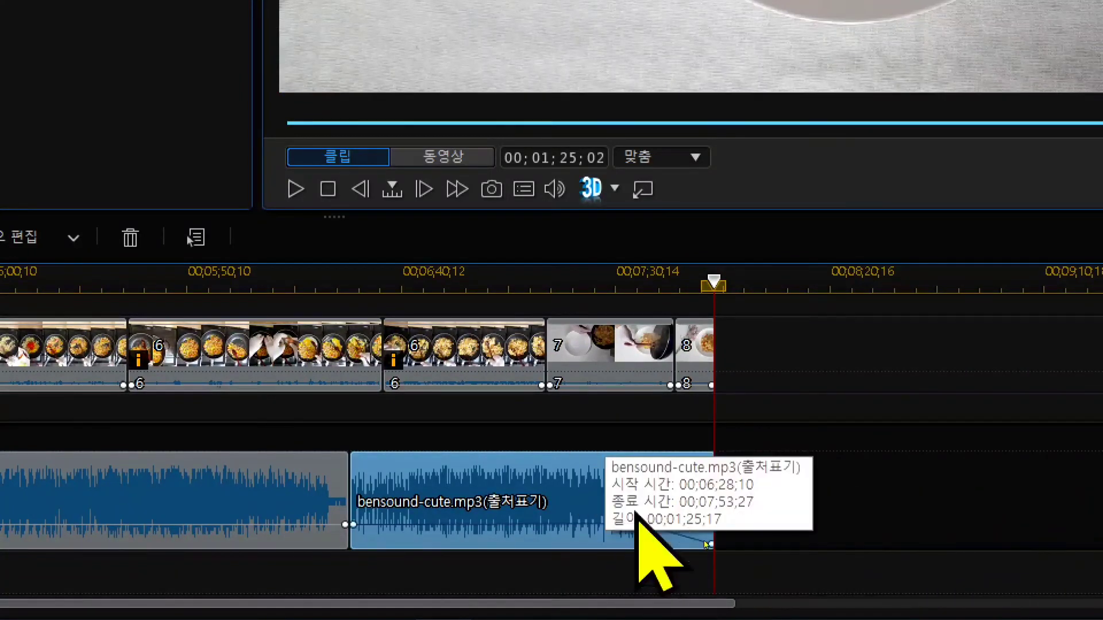
drag(640, 524, 695, 532)
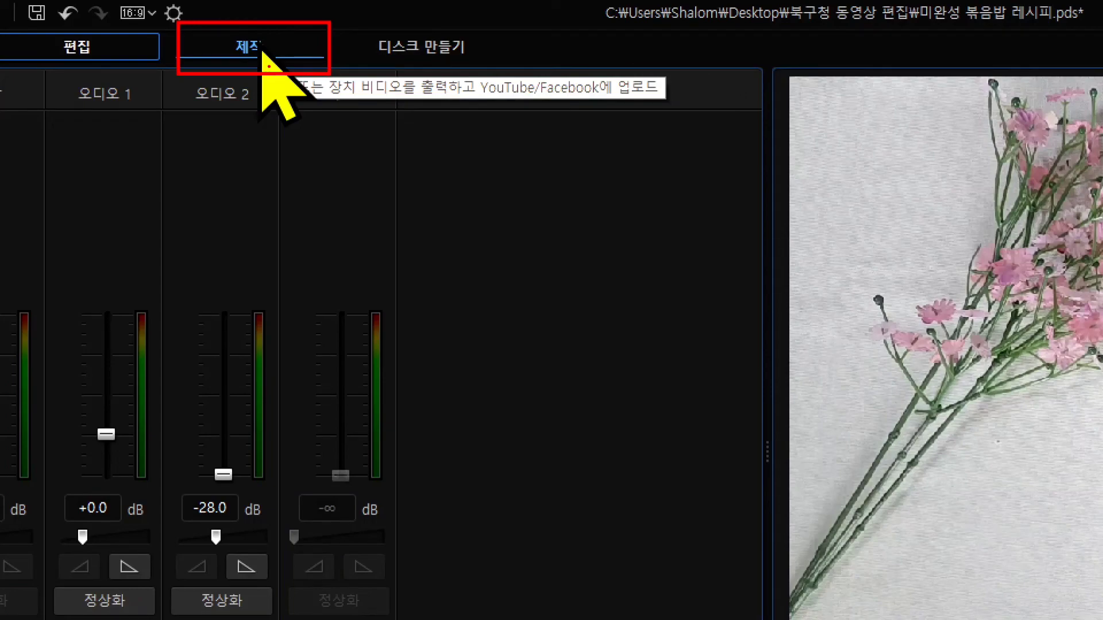
Go to the video production settings and set the profile quality to MPEG-4 1920 x 1080/24p (16 Mbps).
click(254, 45)
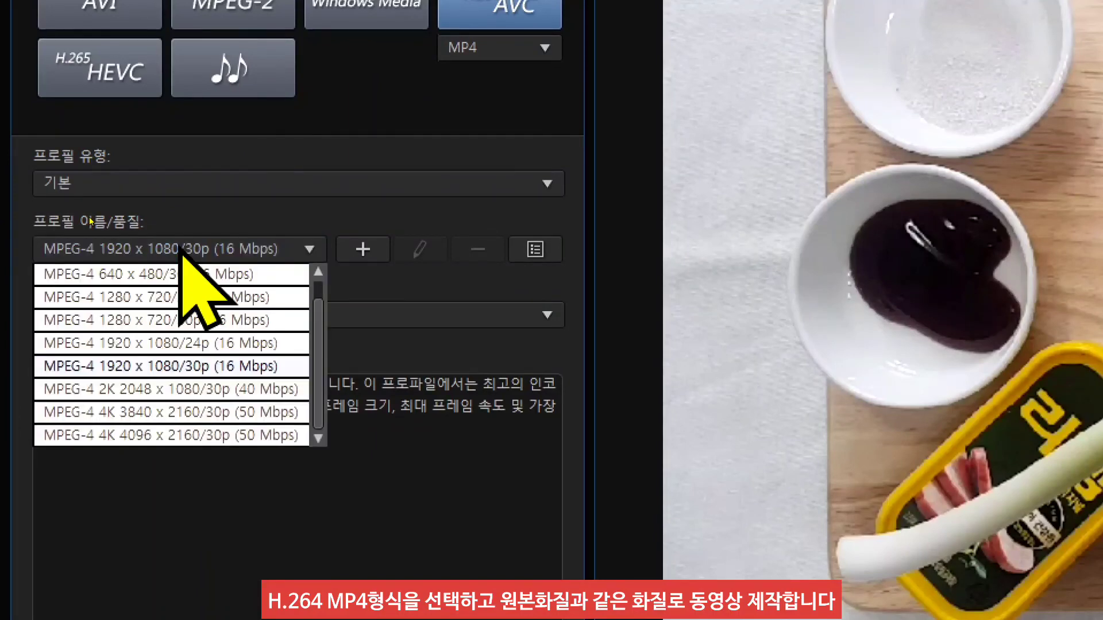
click(89, 248)
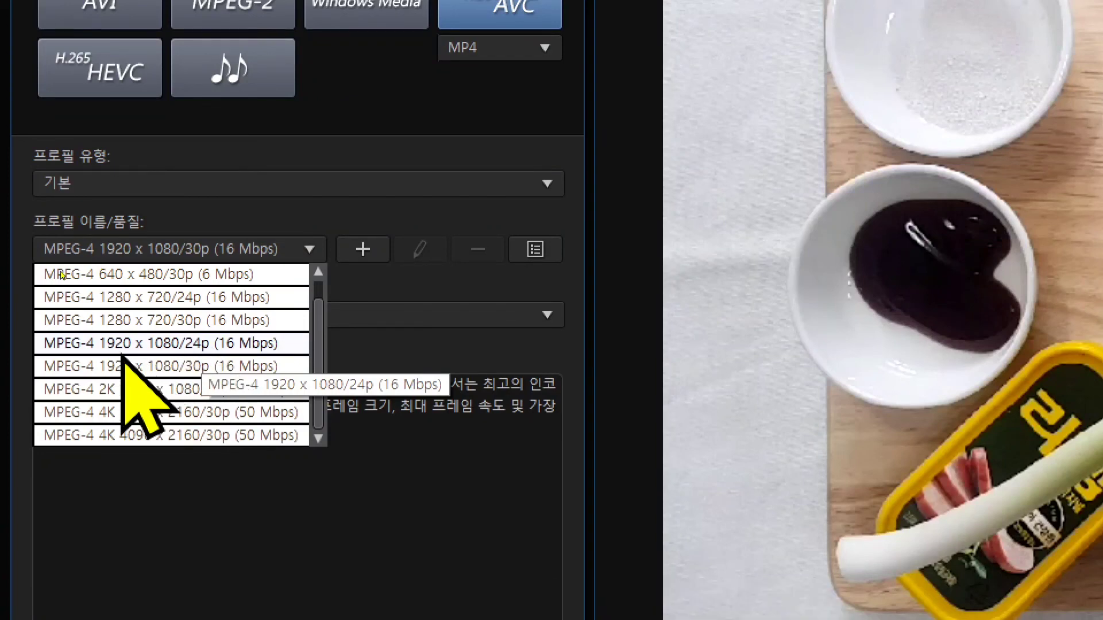
click(189, 345)
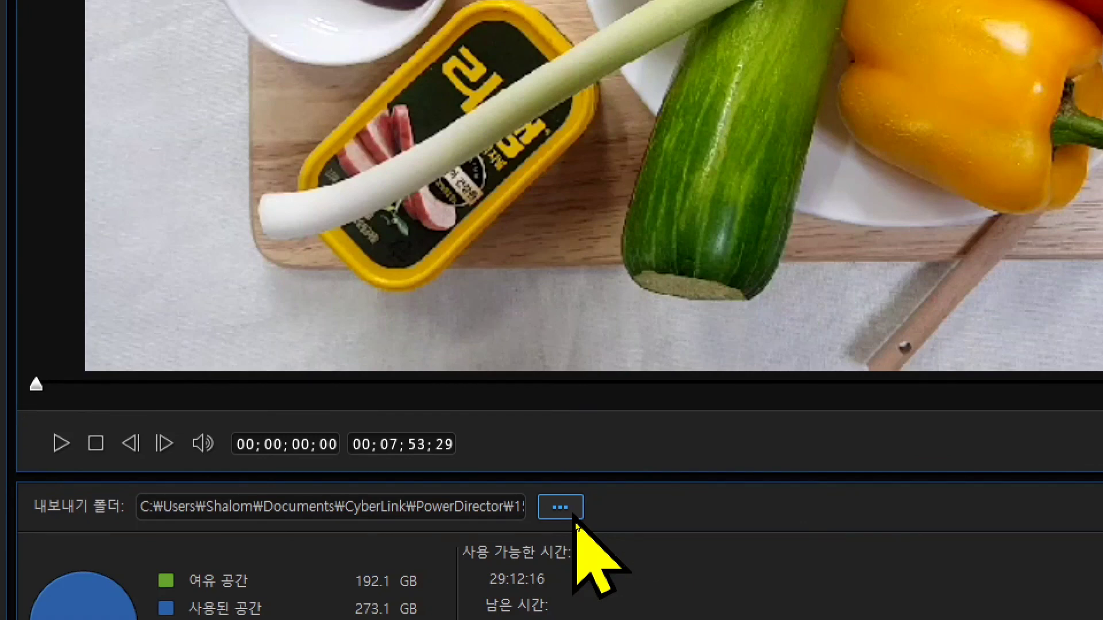
Set the export destination to the desktop with the file name 볶음밥 레시피 완성 (북구청) in MP4 format.
click(560, 507)
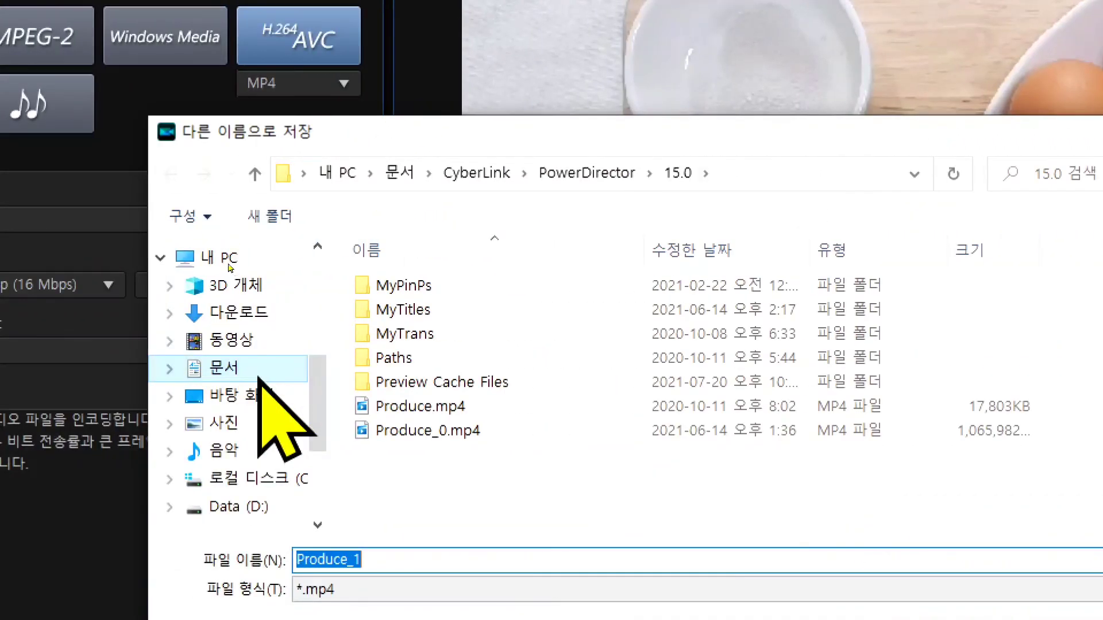
click(270, 395)
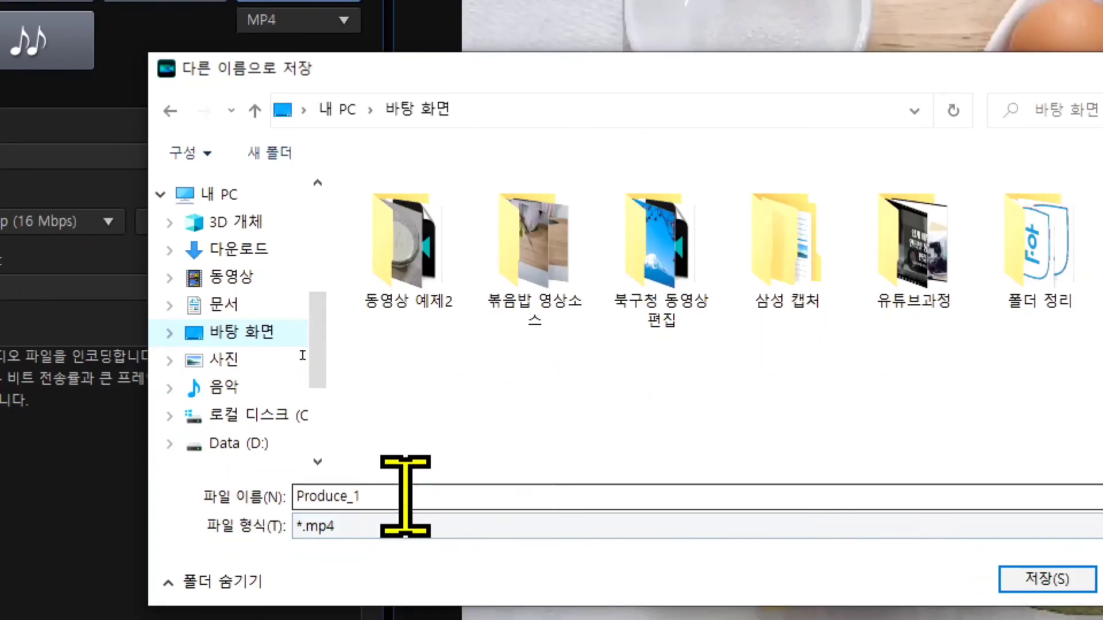
click(405, 560)
key(BackSpace)
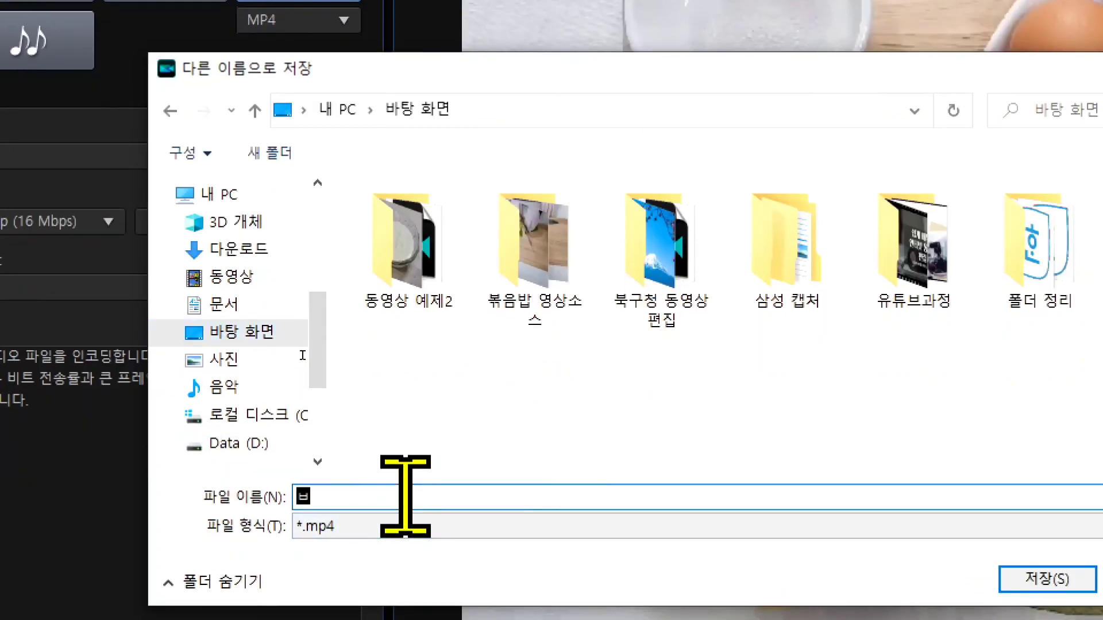
text(볶음밥 )
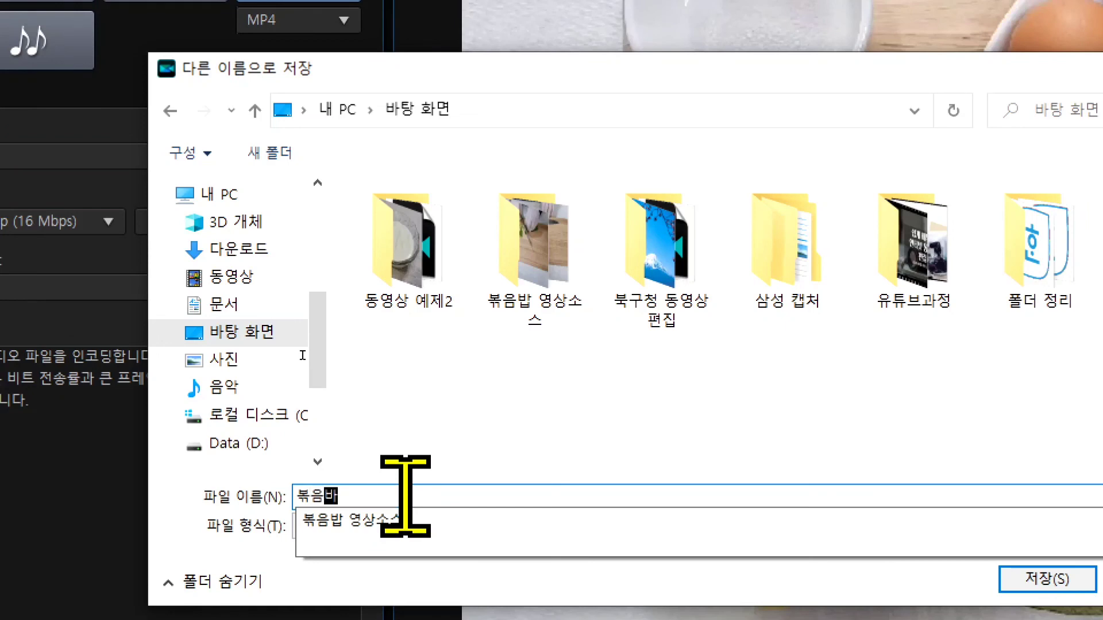
text(레시피 )
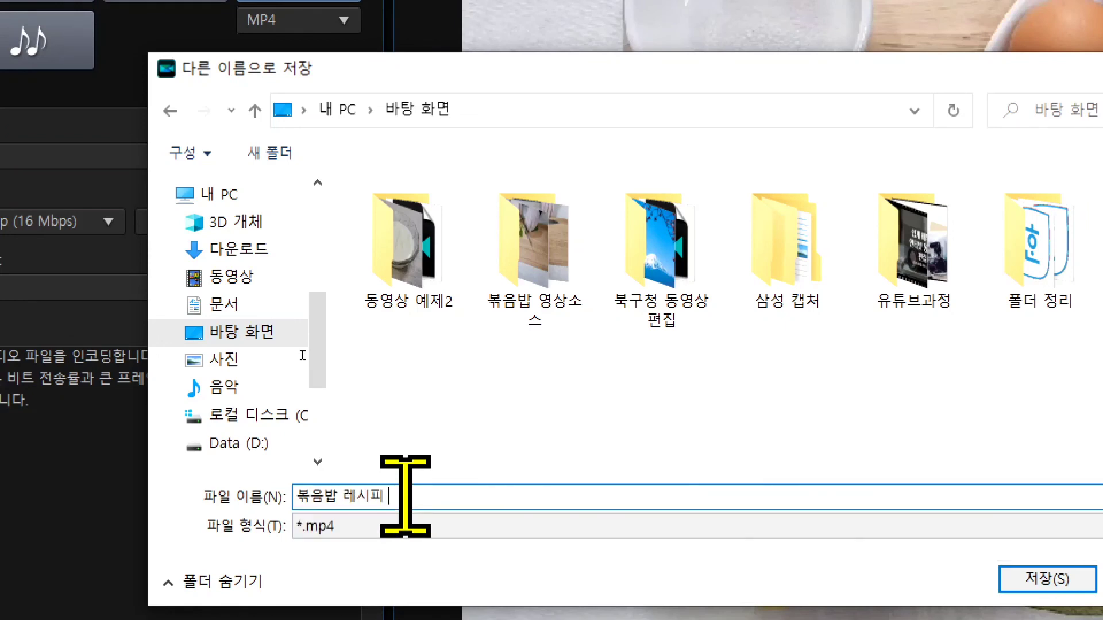
text(완성)
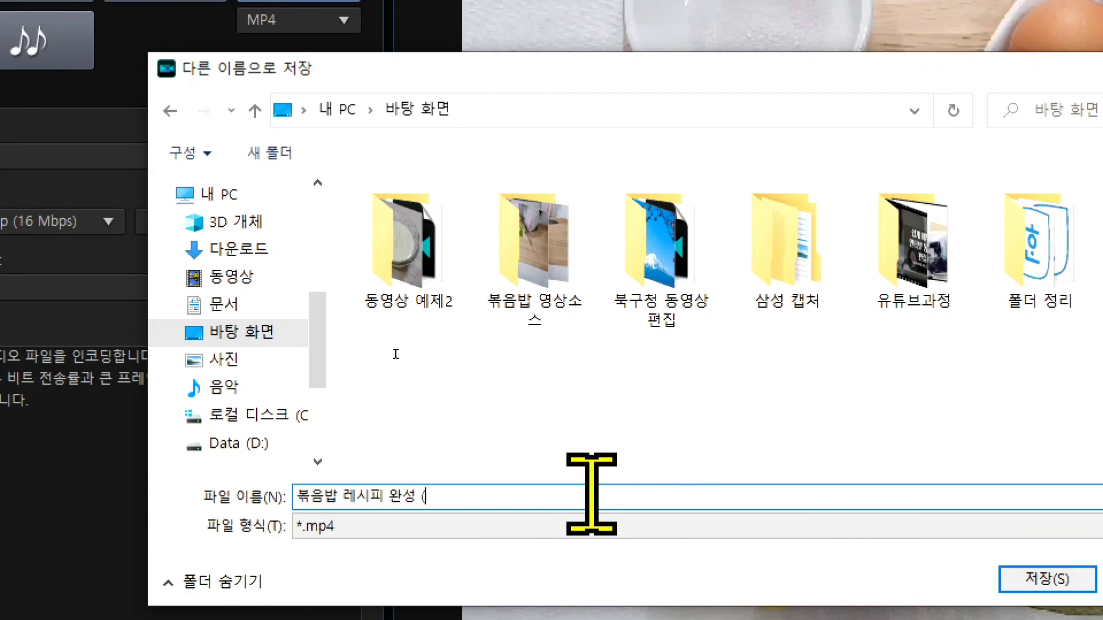
text( (북구청))
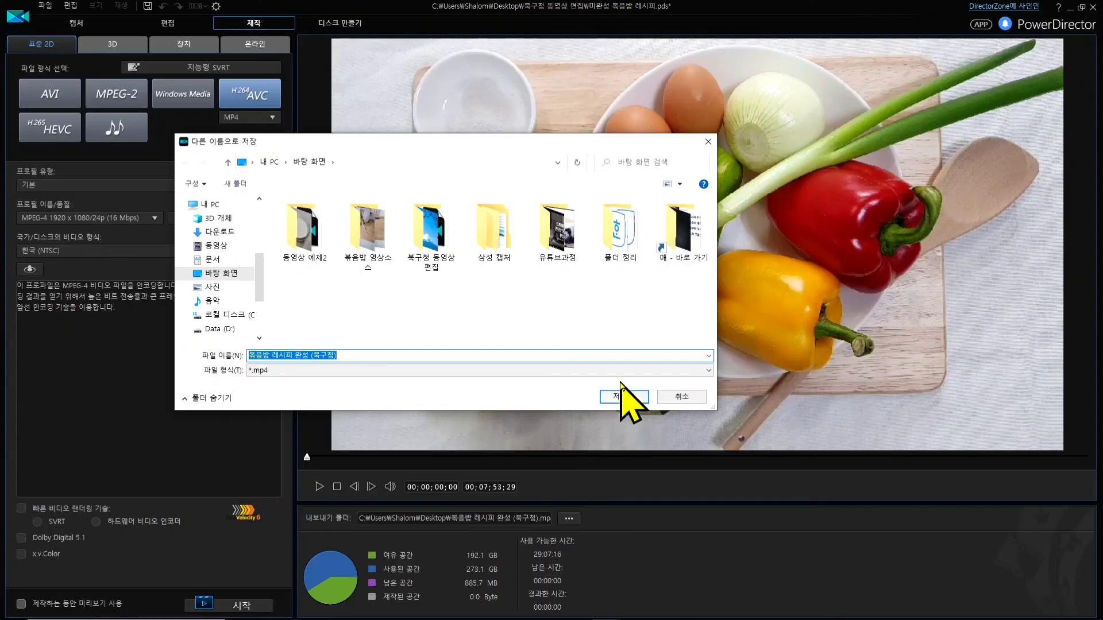
click(1047, 578)
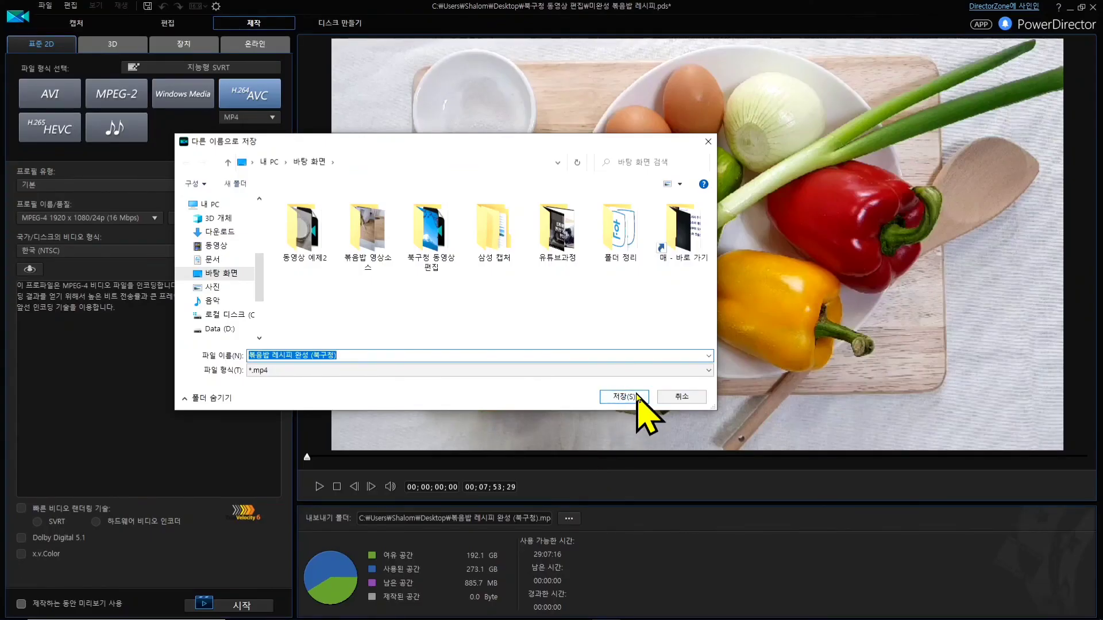
Render the video to the chosen MP4 file, and close PowerDirector once production is complete, saving the project changes.
click(637, 396)
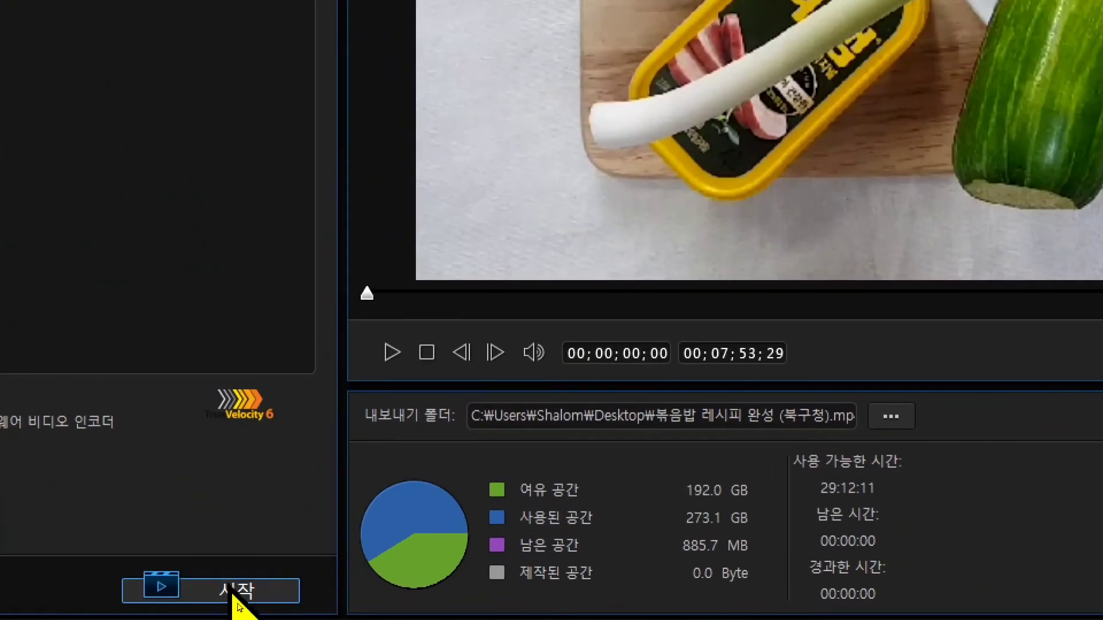
click(234, 596)
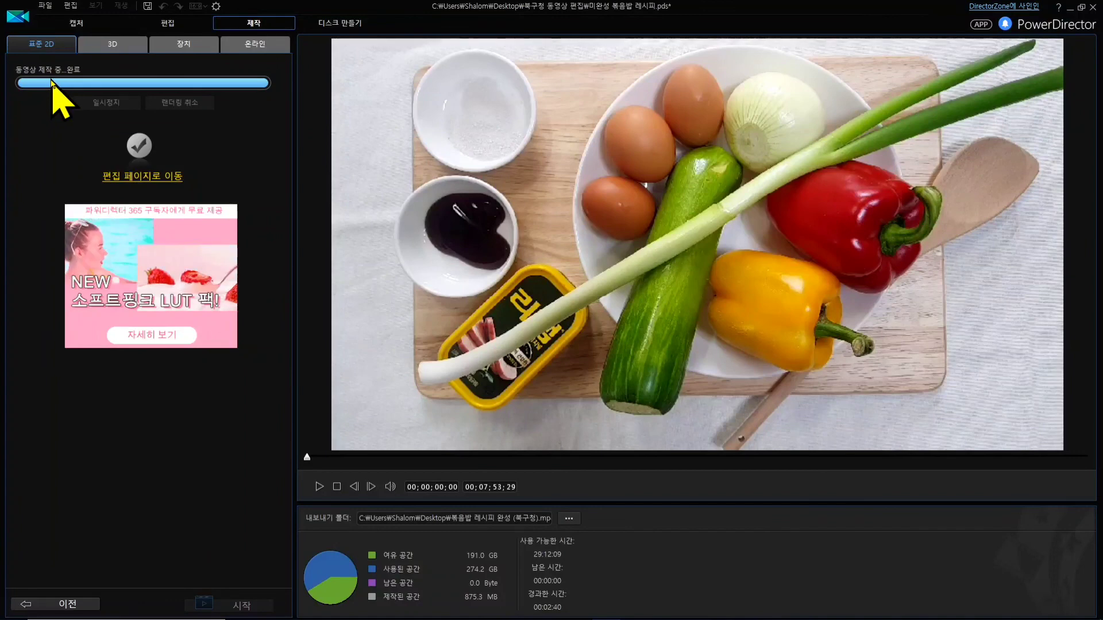
click(1091, 8)
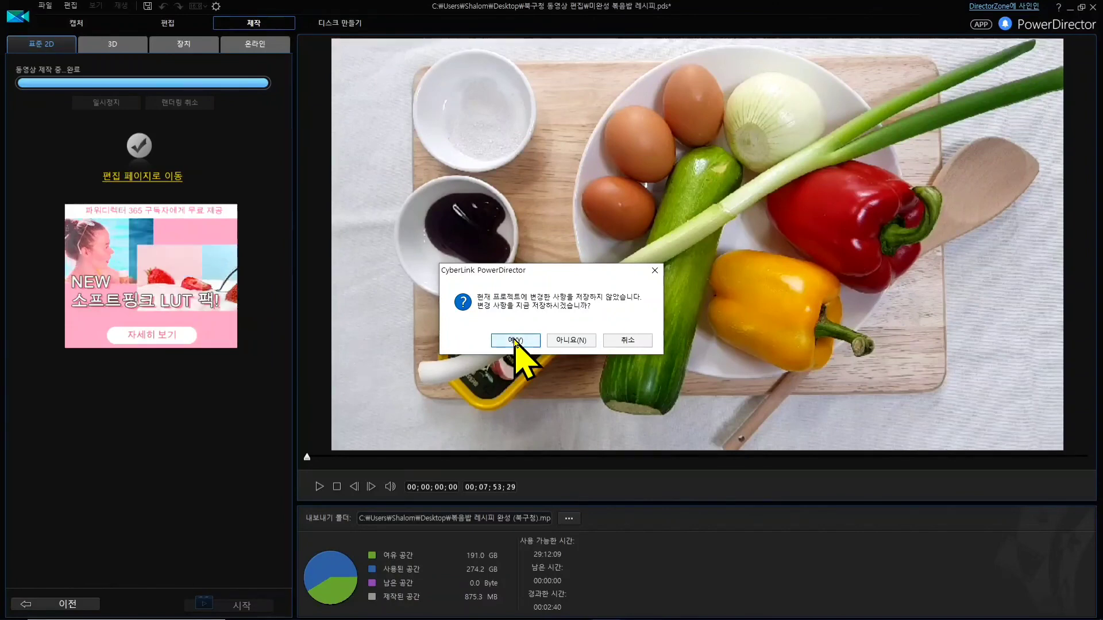
click(515, 341)
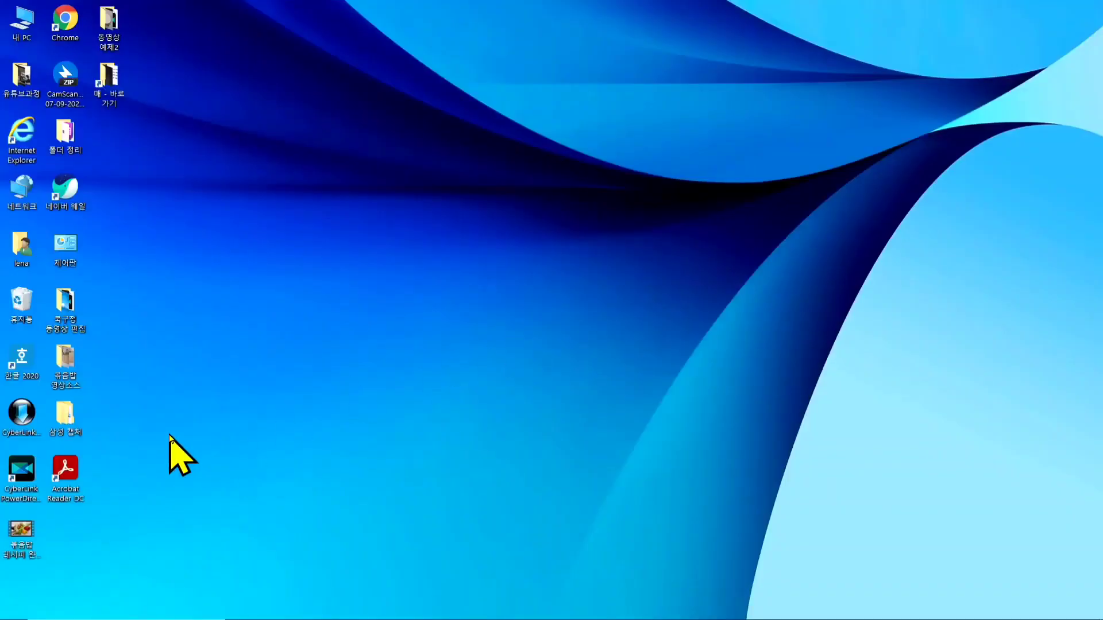
Move the exported fried rice video to an empty area of the desktop and check its playback in the video player.
drag(34, 531, 316, 362)
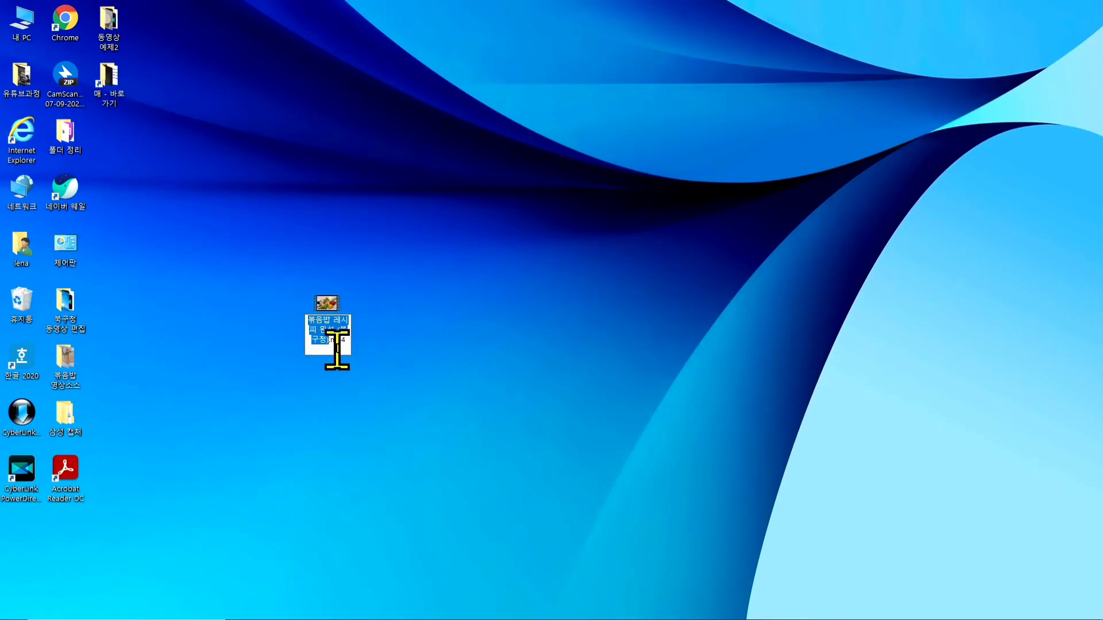
double_click(327, 309)
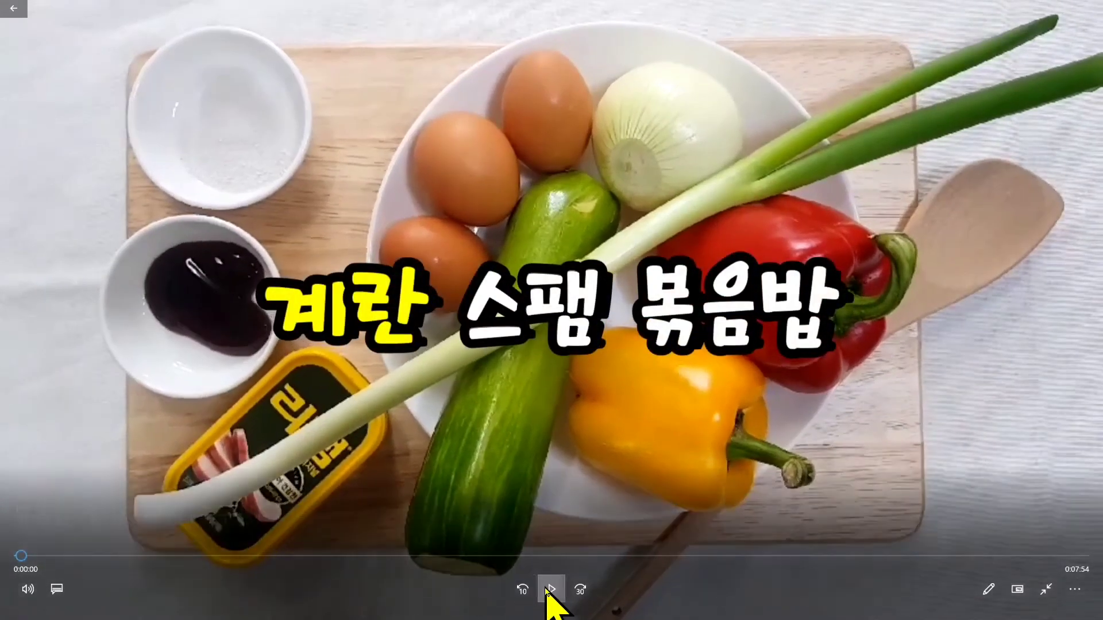
click(551, 589)
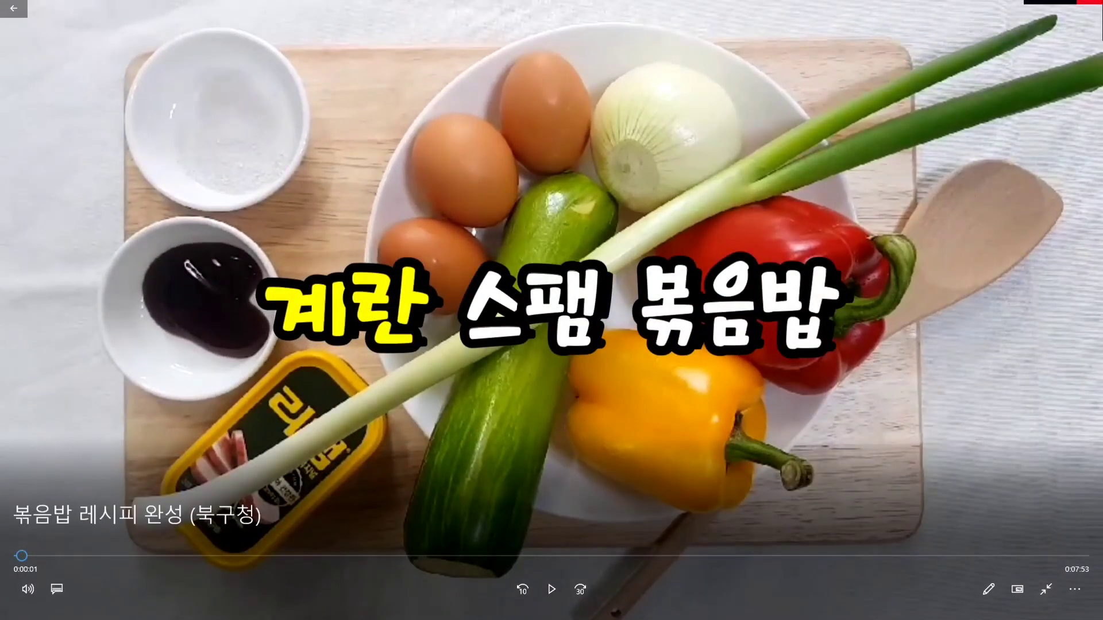
click(1089, 9)
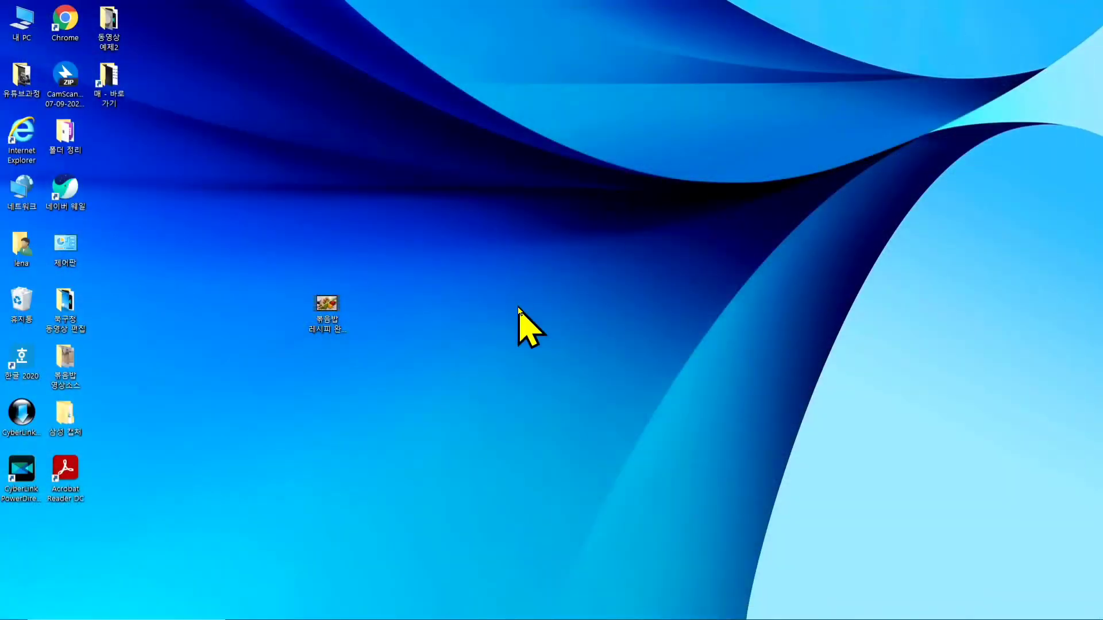